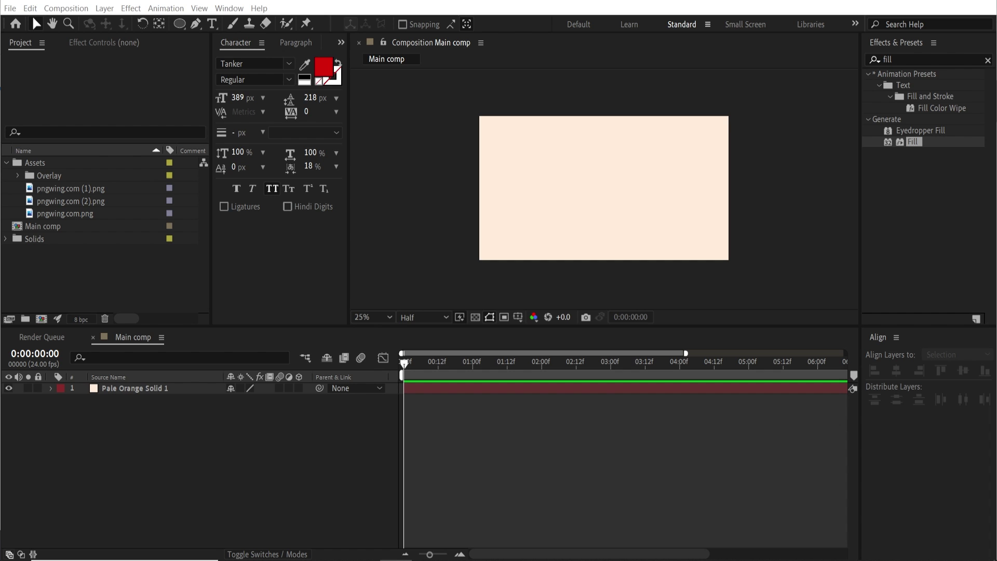
Add the burger image pngwing.com.png above the solid in Main comp, scale it down and move it slightly left of centre
left_click_drag(278, 326, 289, 345)
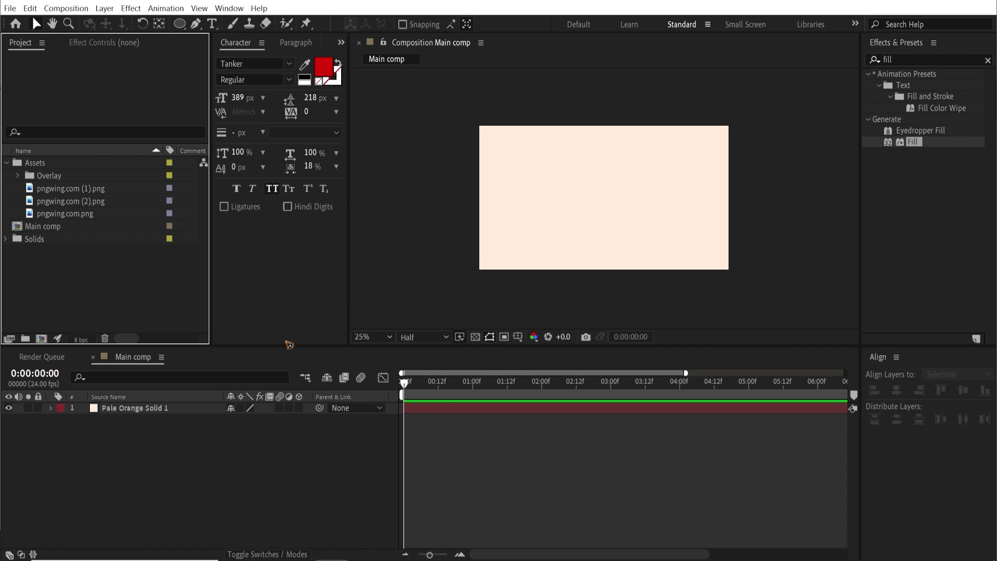
left_click(88, 190)
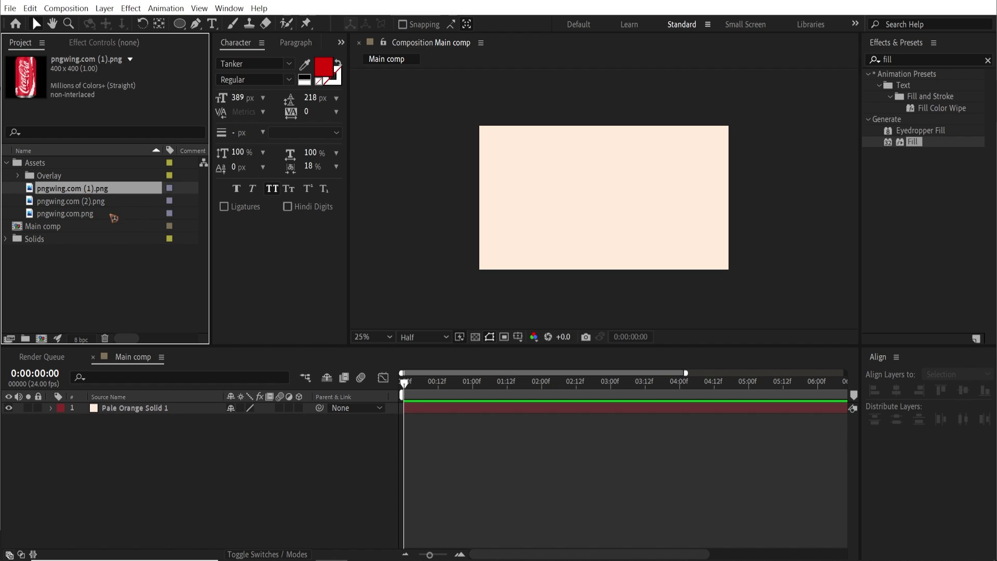
left_click(74, 202)
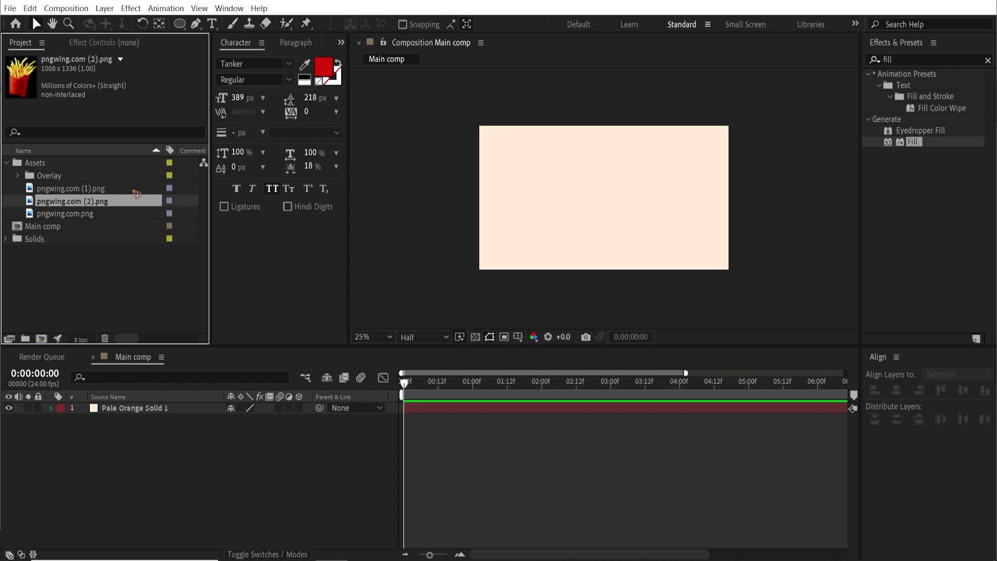
left_click(74, 214)
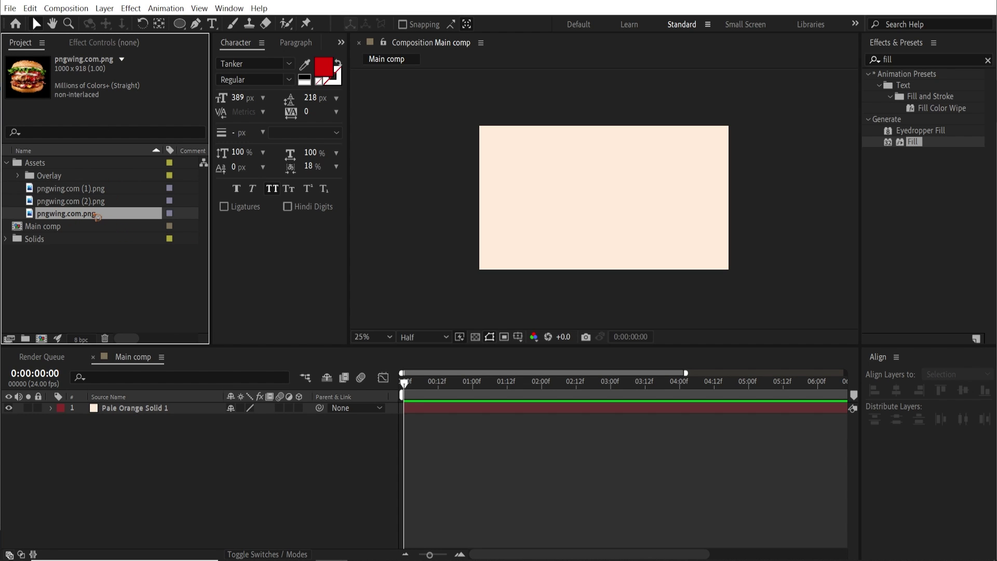
left_click_drag(97, 217, 178, 420)
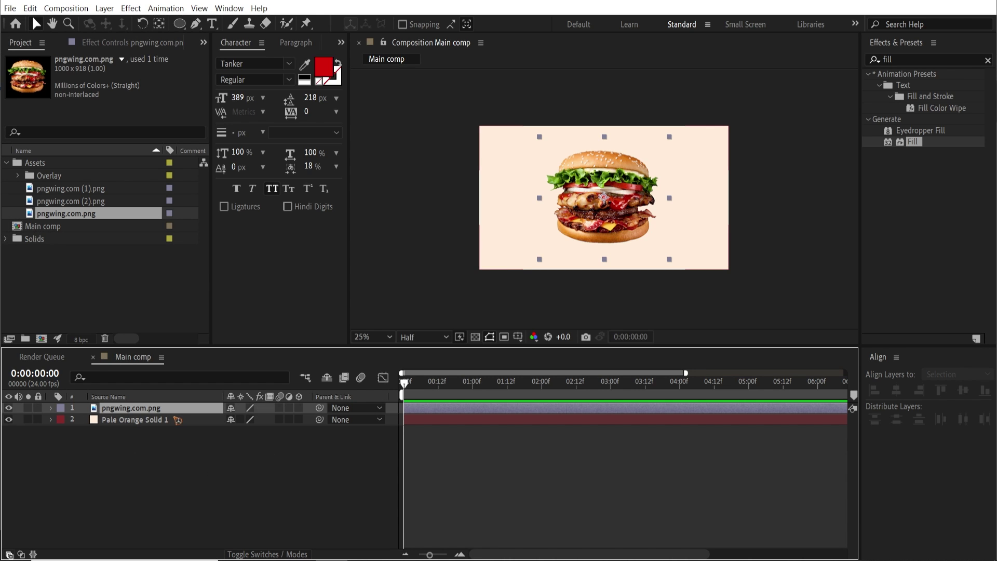
left_click_drag(669, 260, 661, 246)
left_click_drag(602, 218, 511, 253)
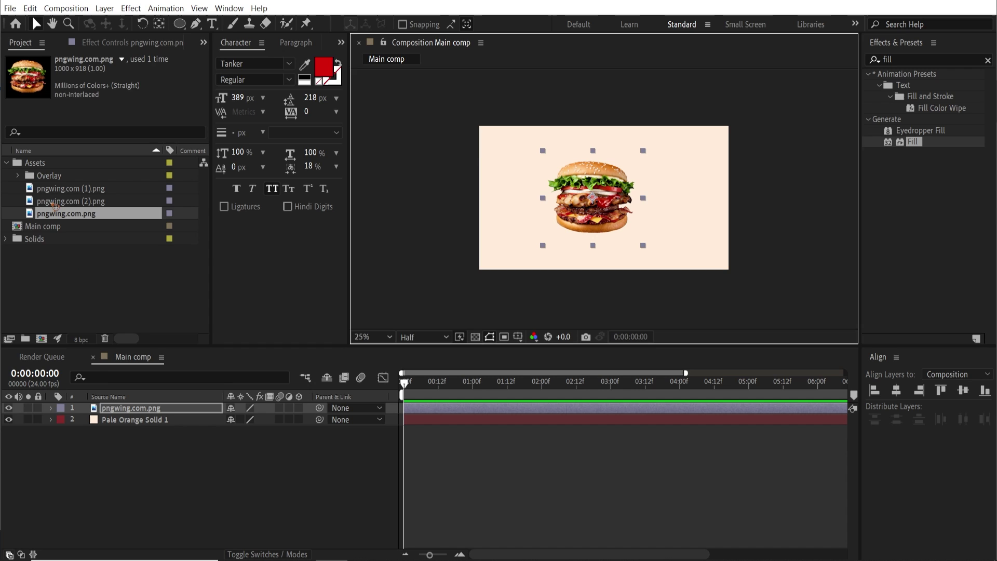
Add the fries image pngwing.com (2).png to Main comp, scaled down and placed against the burger's right side
left_click(76, 202)
key("ctrl+slash")
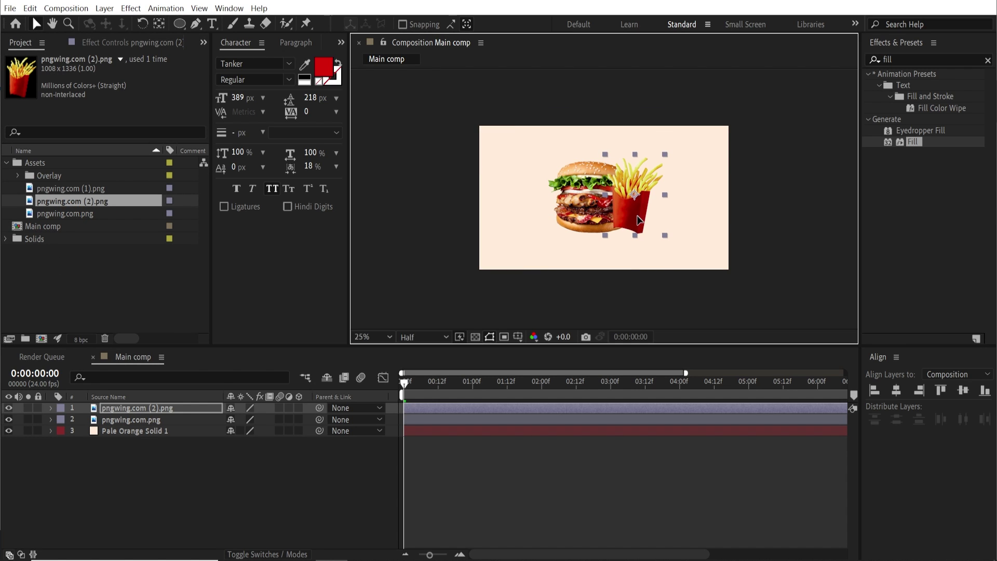
key("Up")
Add the cola can image pngwing.com (1).png as the top layer and place it in front, between the burger and fries
left_click_drag(96, 189, 192, 405)
mouse_move(630, 224)
left_mouse_down()
mouse_move(635, 230)
mouse_move(620, 220)
mouse_move(662, 220)
mouse_move(635, 228)
left_mouse_up()
left_click(133, 420)
left_click(633, 408)
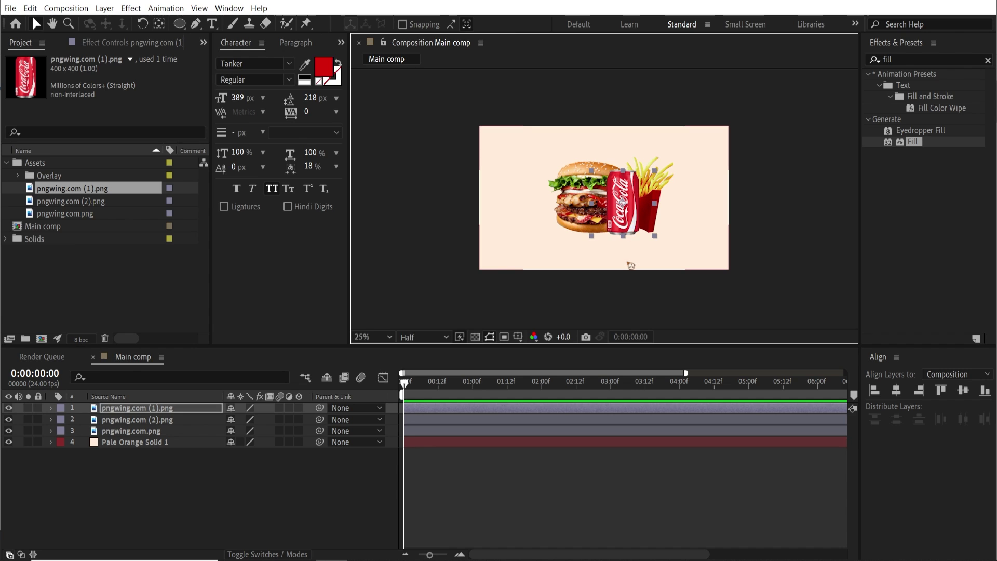
key("period")
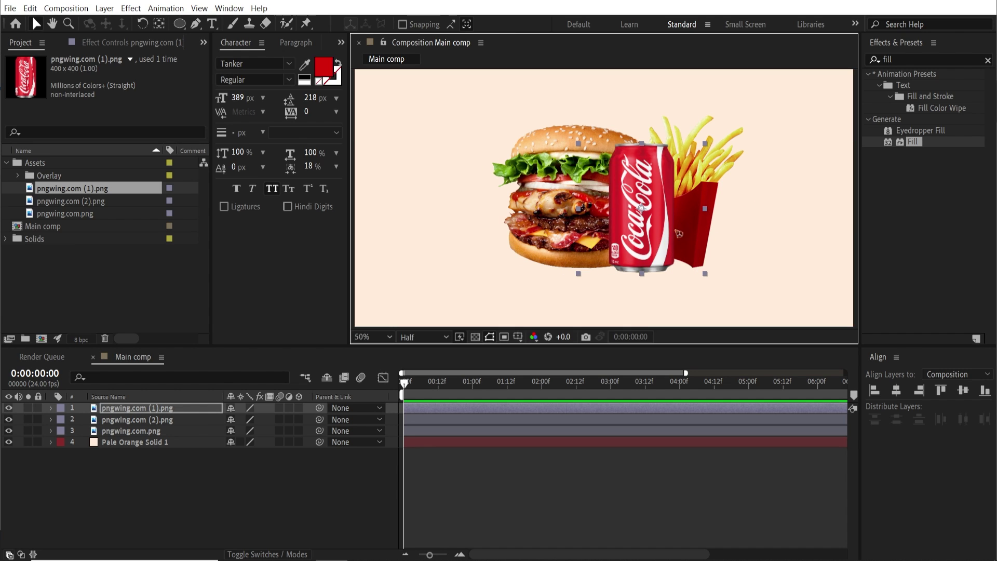
Find the Drop Shadow effect and apply it to the burger layer pngwing.com.png
left_click(147, 485)
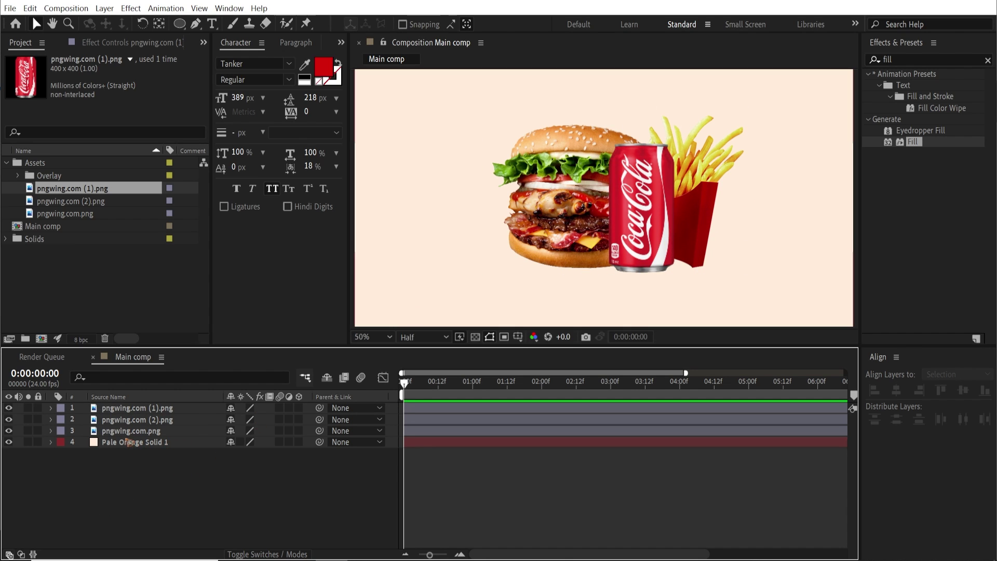
left_click(987, 60)
left_click(927, 61)
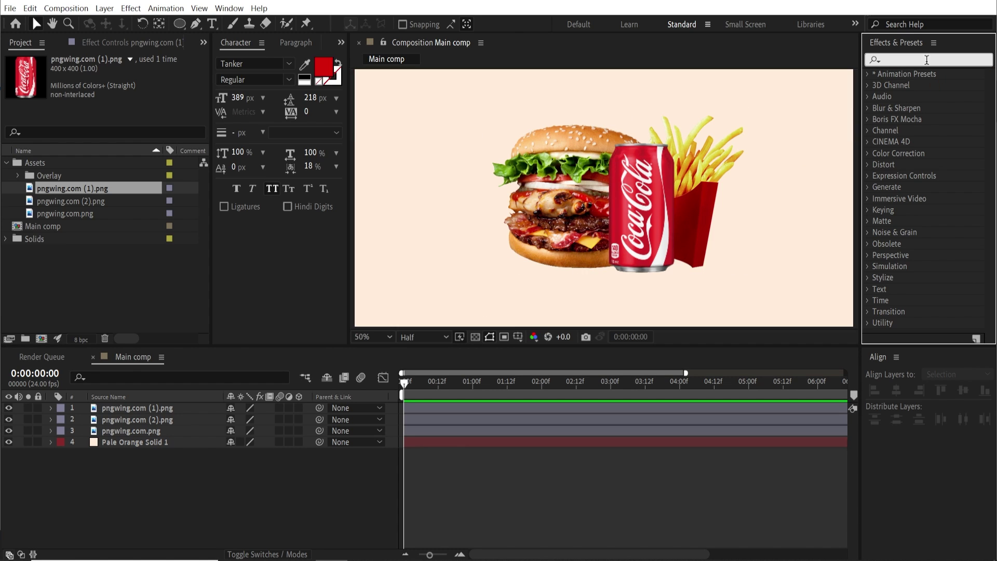
type("drop")
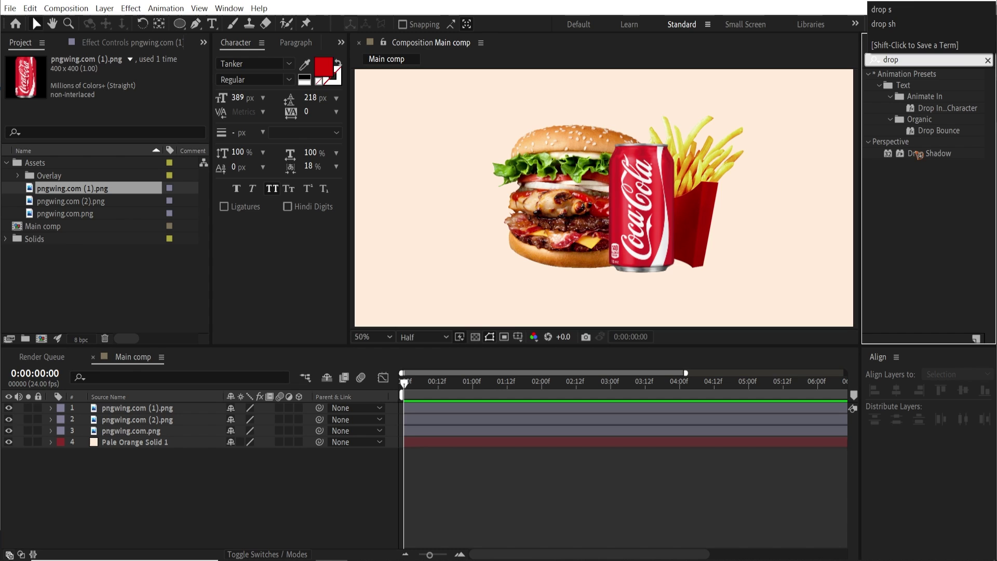
left_click_drag(920, 154, 161, 431)
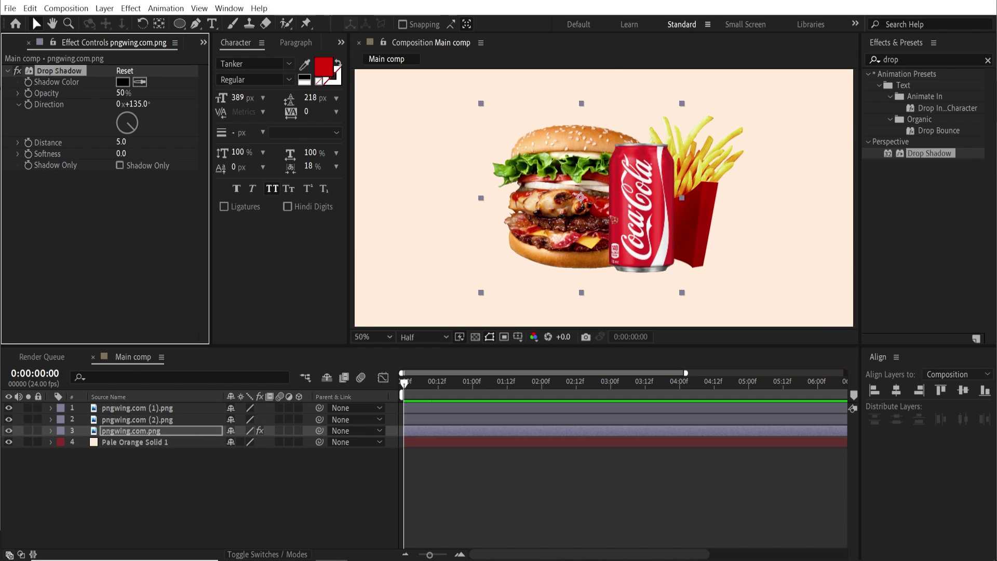
Set the burger's Drop Shadow direction to 180° and its opacity to 90%
left_click(135, 104)
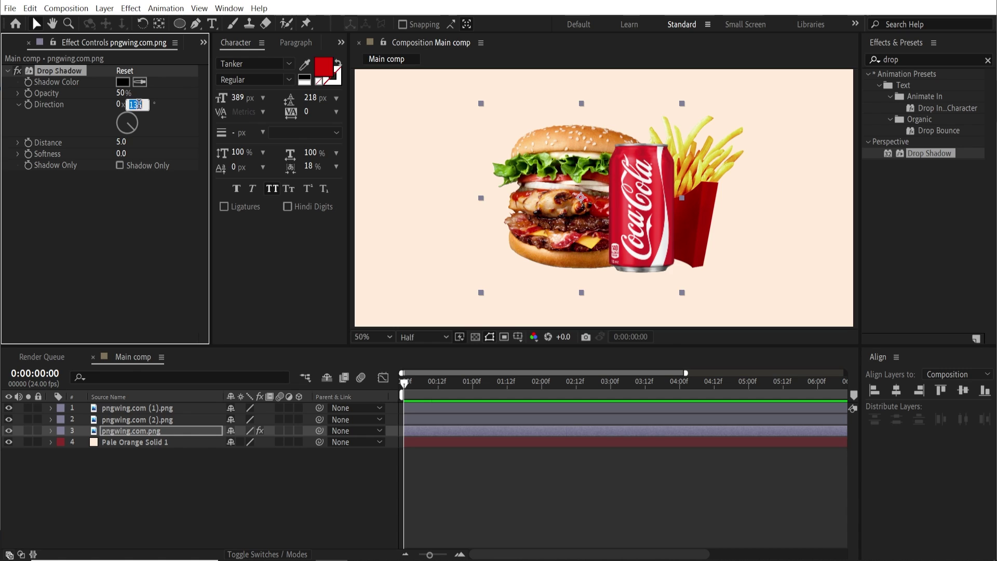
type("180")
key("Return")
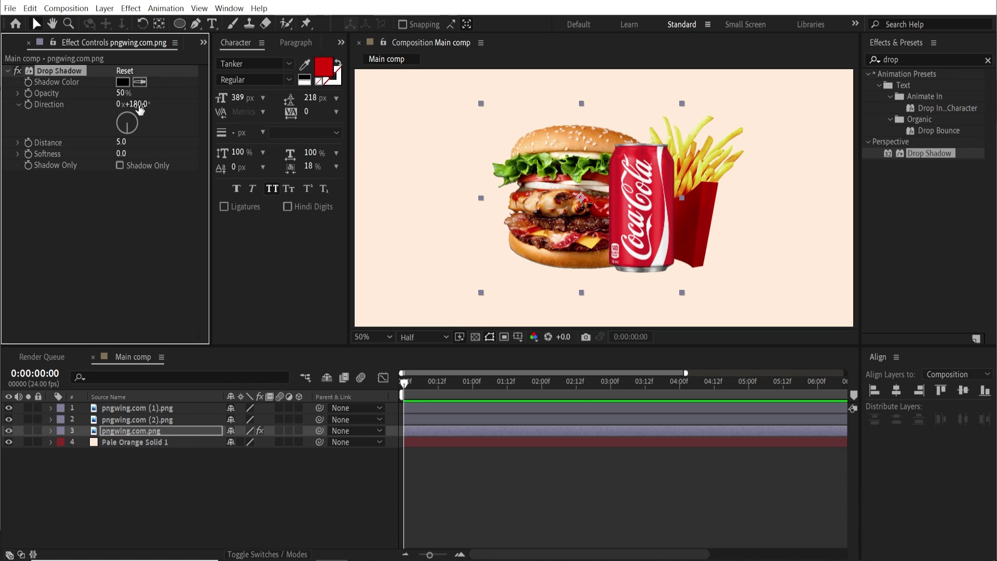
scroll(617, 280, "up", 2)
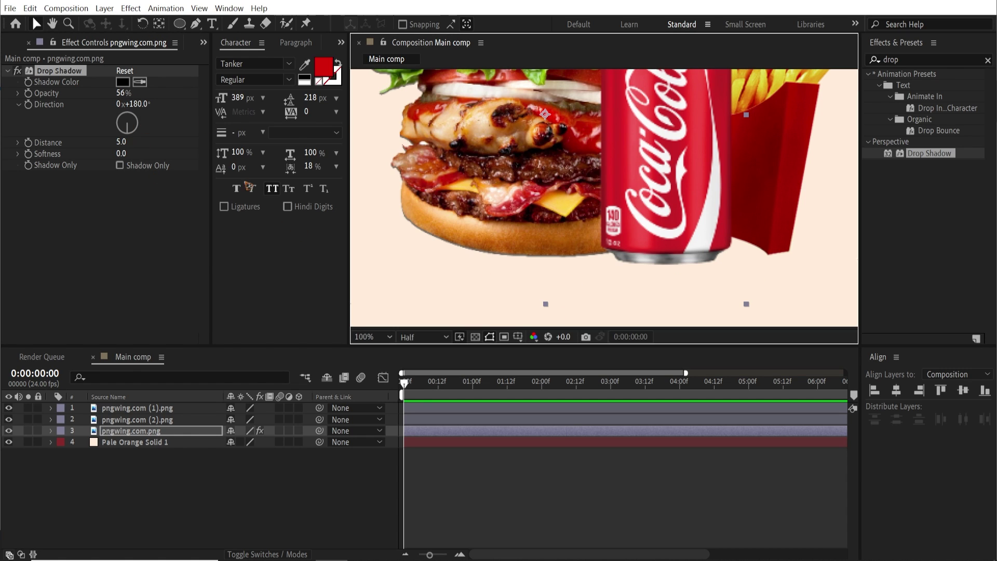
left_click_drag(119, 94, 172, 102)
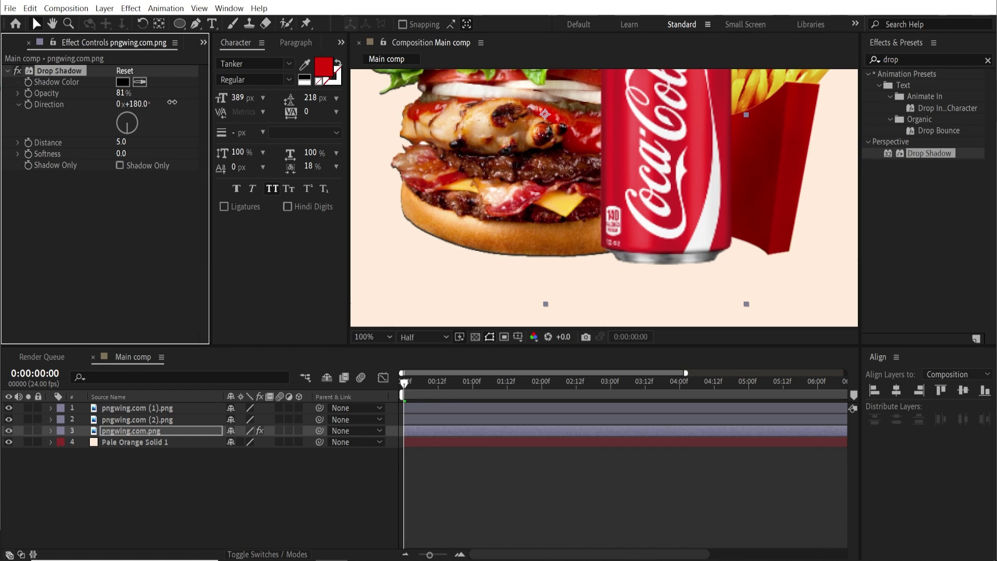
left_click(123, 93)
type("90")
key("Return")
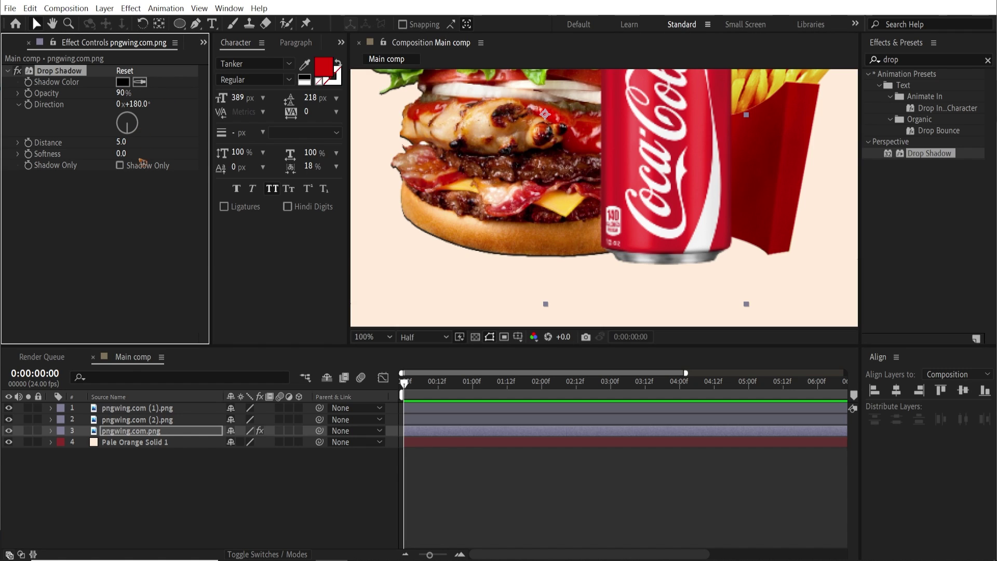
Set the burger's Drop Shadow distance to 12 and its softness to 29
left_click_drag(122, 147, 122, 148)
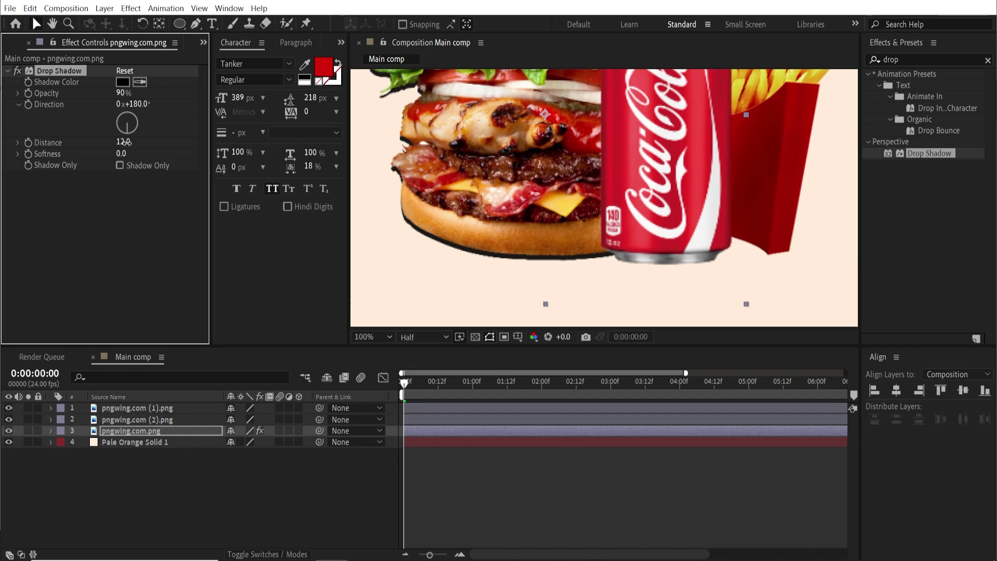
left_click(123, 143)
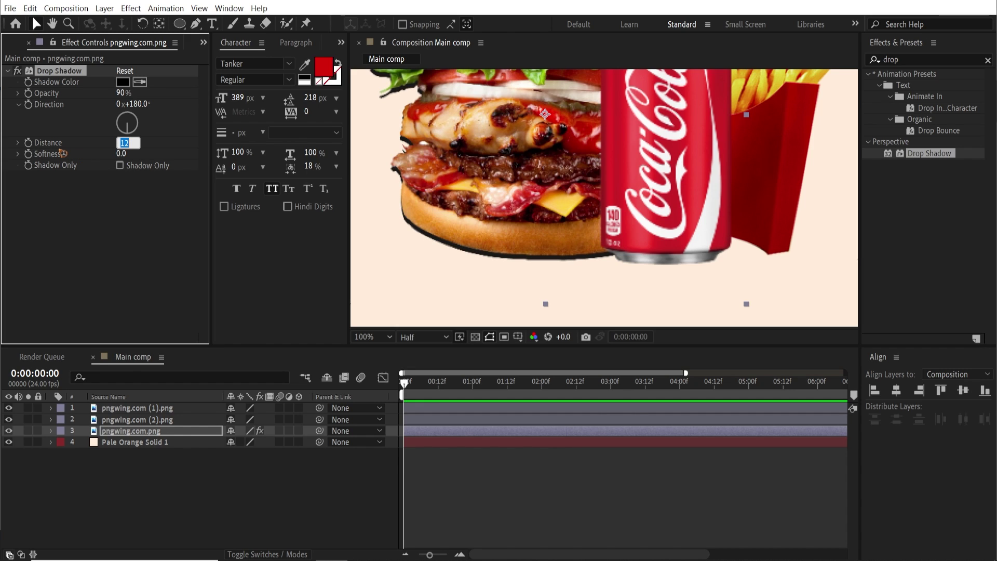
left_click_drag(123, 154, 144, 155)
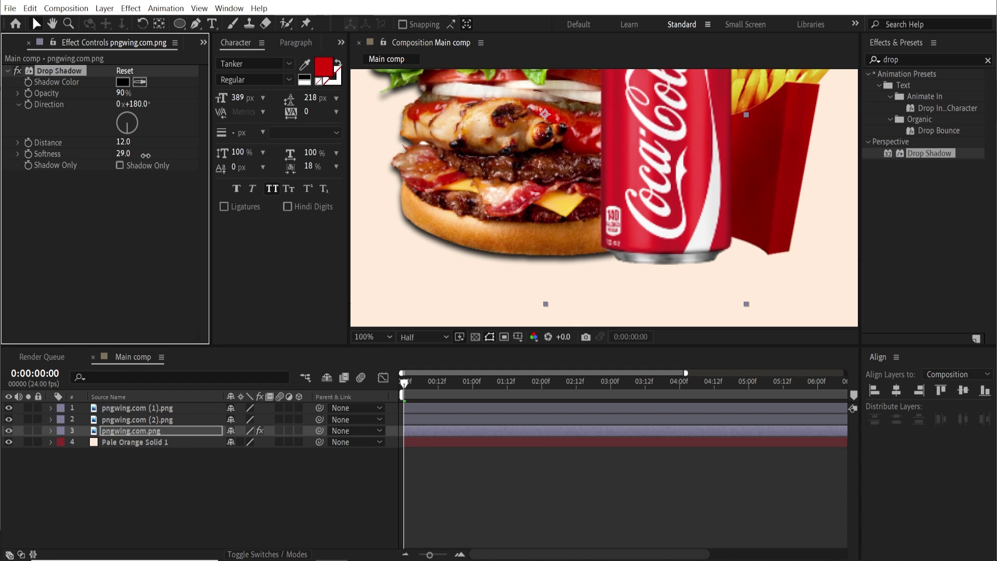
scroll(610, 182, "down", 1)
key("period")
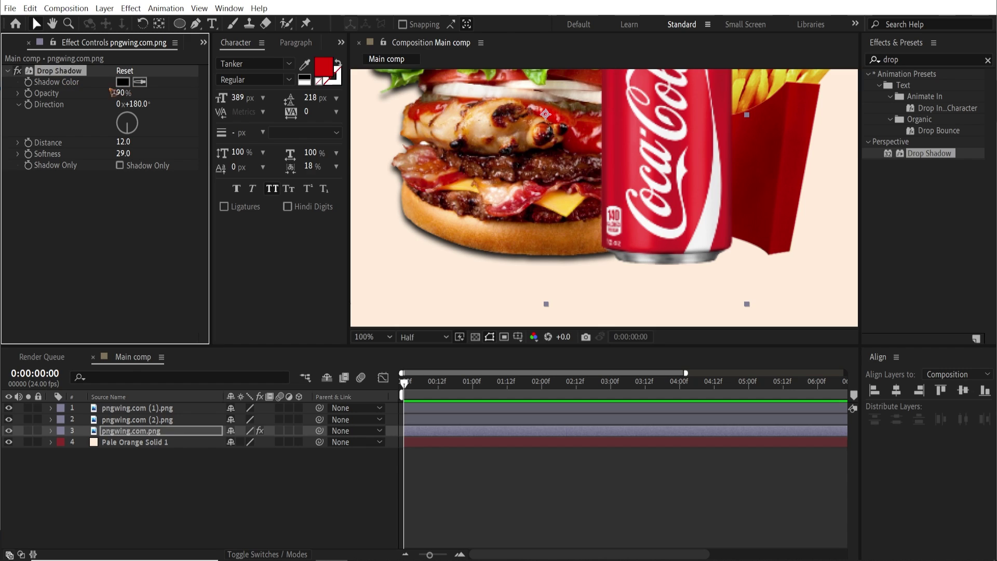
Duplicate the burger's Drop Shadow effect and set the copy's opacity to 10%
key("ctrl+d")
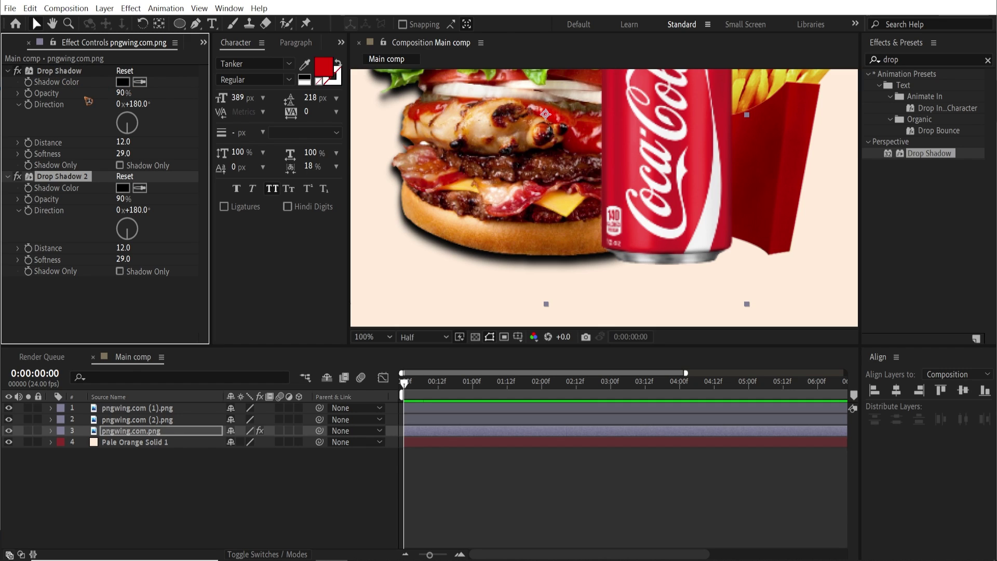
left_click(123, 199)
type("10")
key("Return")
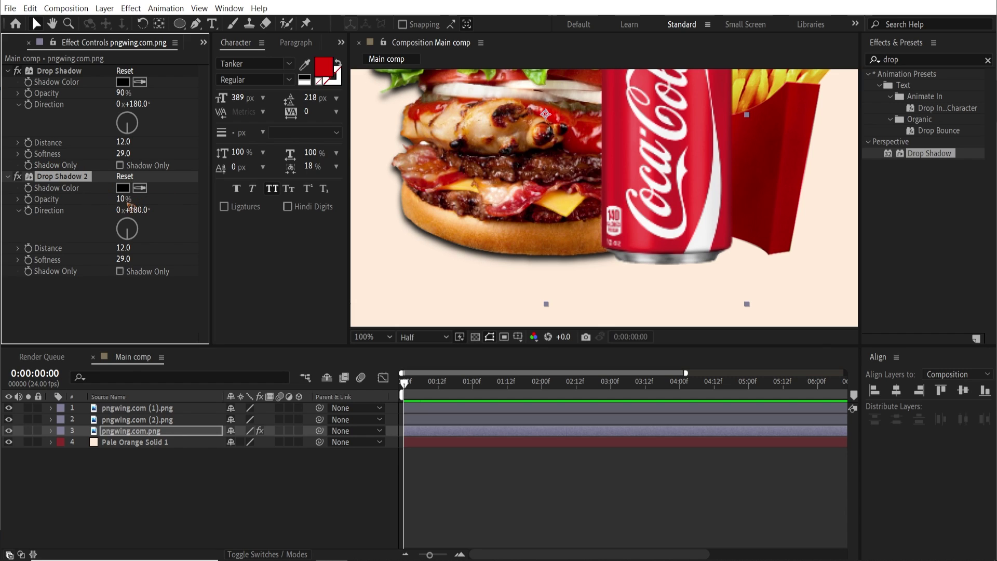
Set Drop Shadow 2's distance to 48, softness to 55 and opacity to 29%
left_click_drag(126, 250, 148, 259)
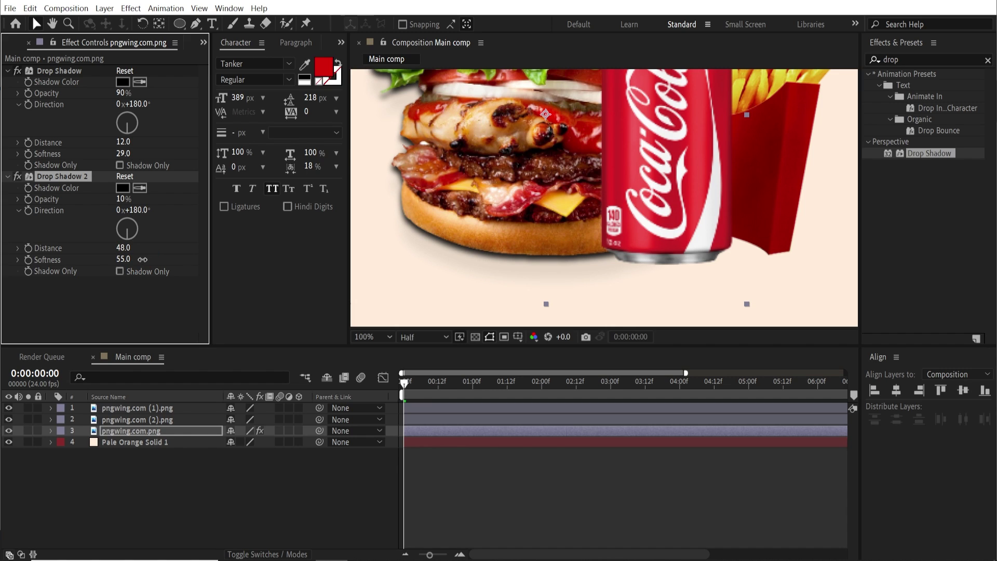
left_click_drag(125, 199, 157, 201)
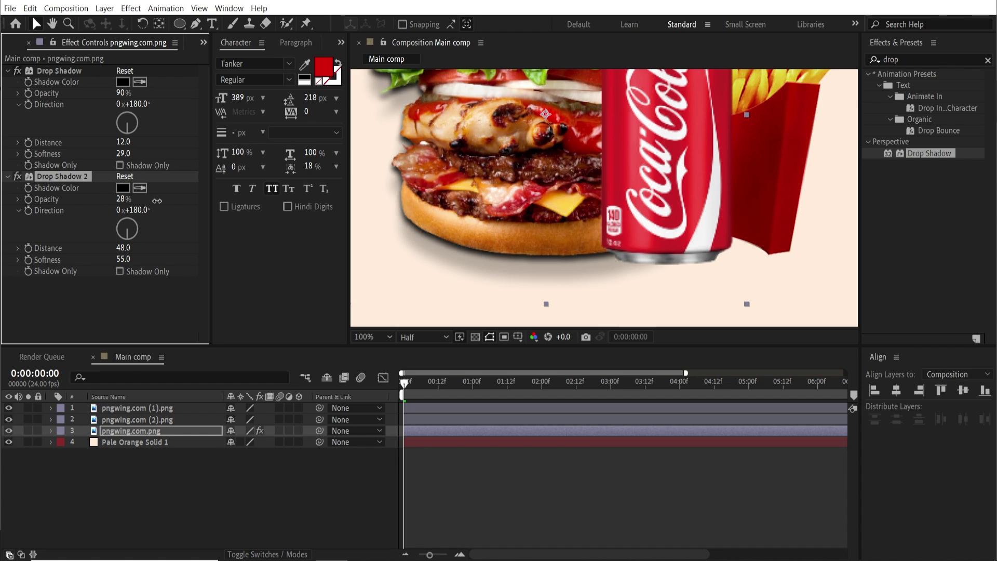
scroll(466, 232, "down", 2)
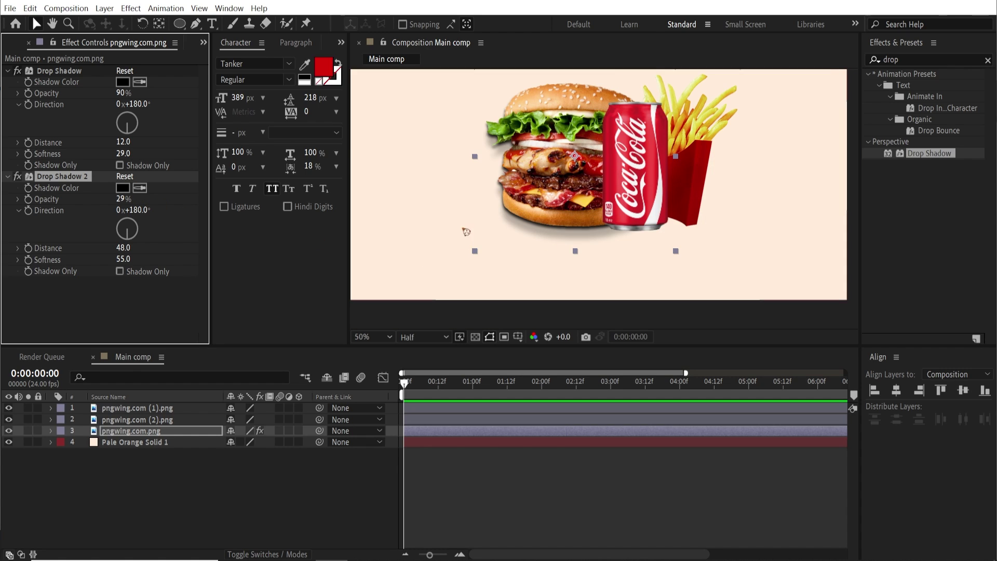
Raise Drop Shadow 2's opacity to 37% and reduce its distance to 32
mouse_move(123, 199)
left_mouse_down()
mouse_move(136, 197)
mouse_move(127, 199)
left_mouse_up()
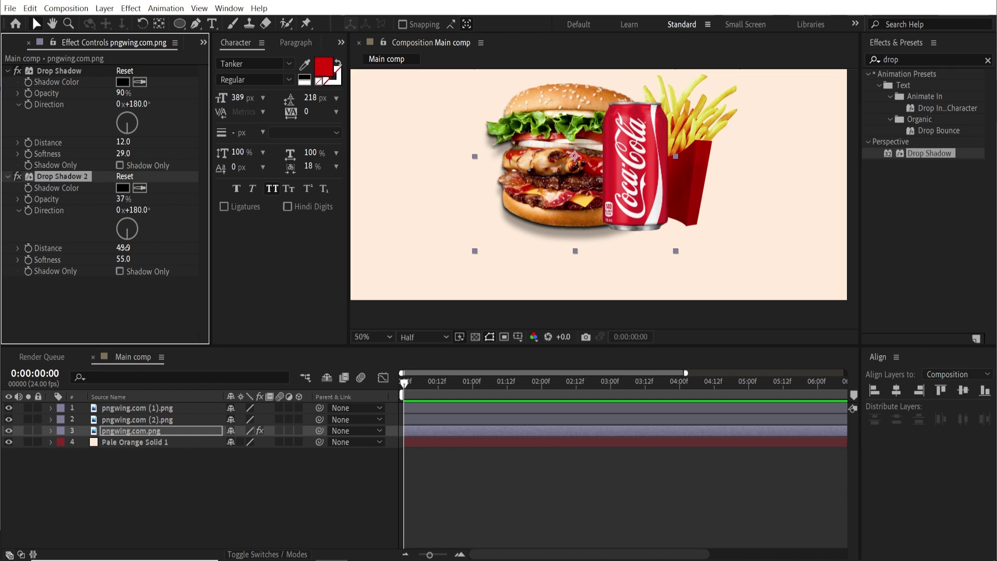
left_click_drag(123, 248, 113, 250)
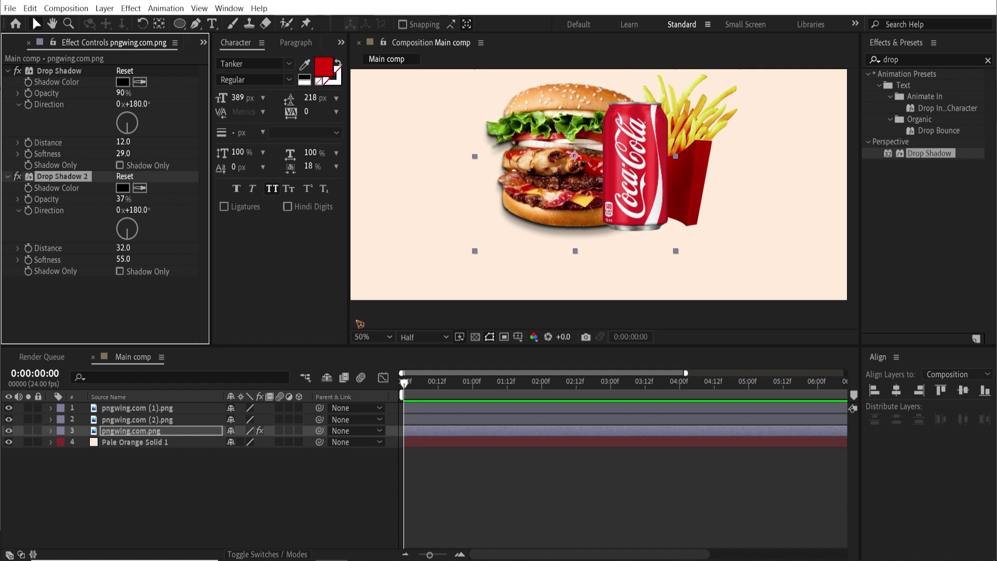
left_click(216, 477)
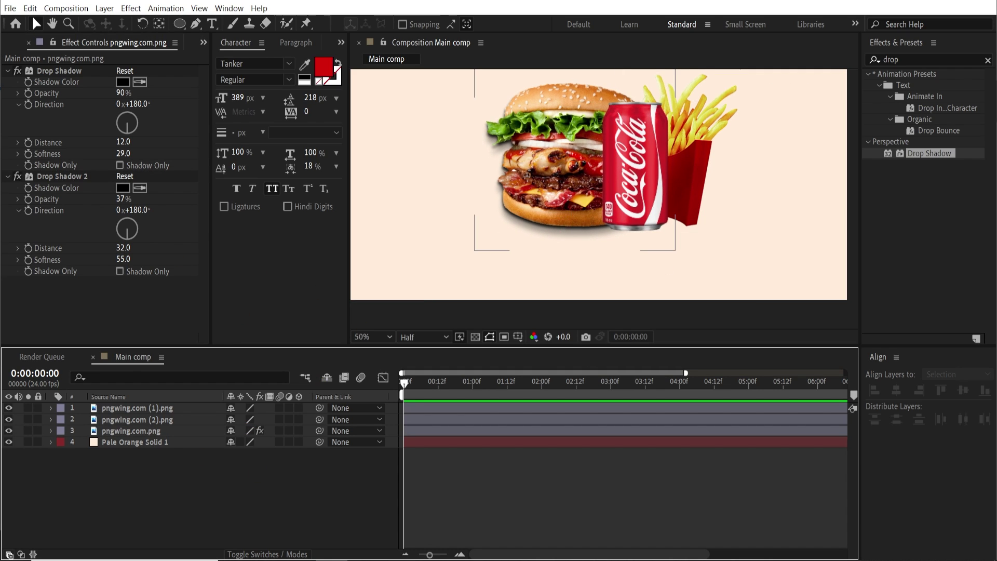
scroll(611, 218, "down", 1)
scroll(602, 200, "up", 1)
Copy both Drop Shadow effects from the burger and paste them onto the fries and cola can layers
left_click(7, 177)
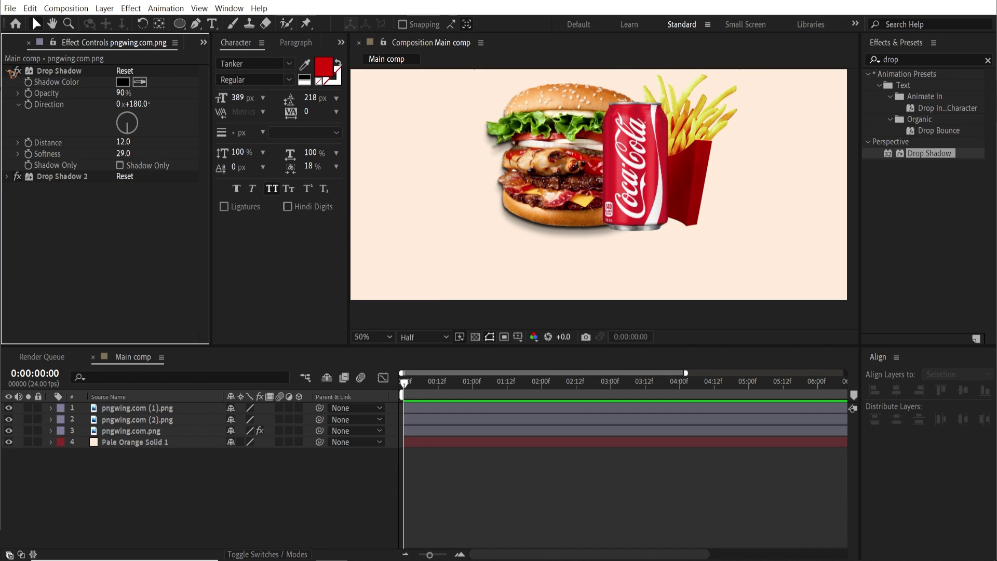
left_click(7, 71)
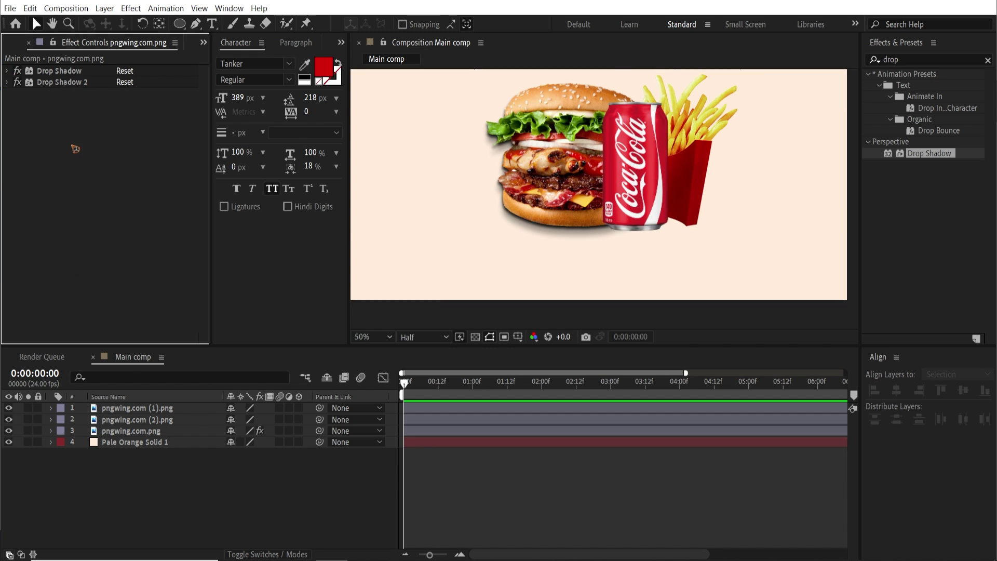
left_click(61, 83)
key("ctrl+a")
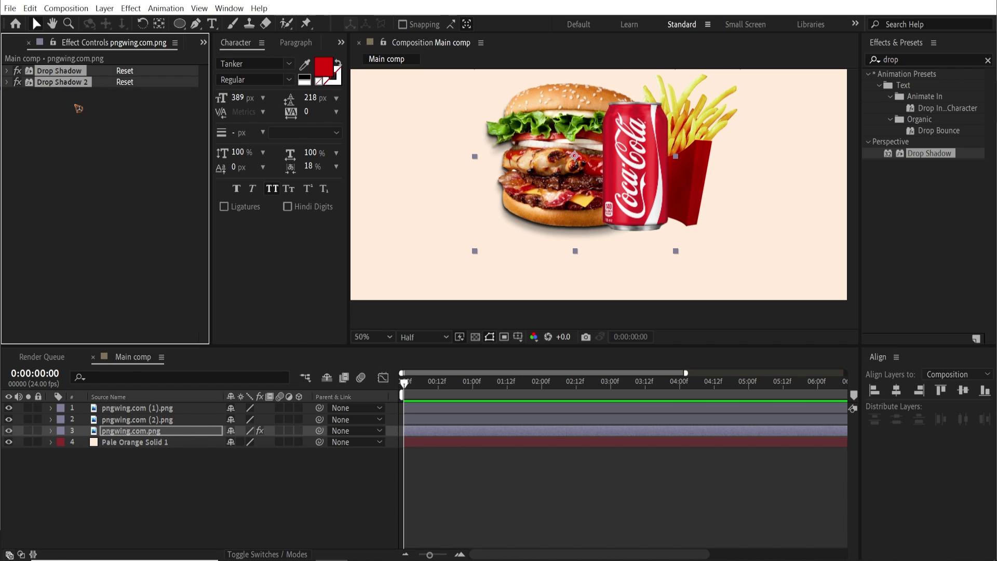
left_click(137, 418)
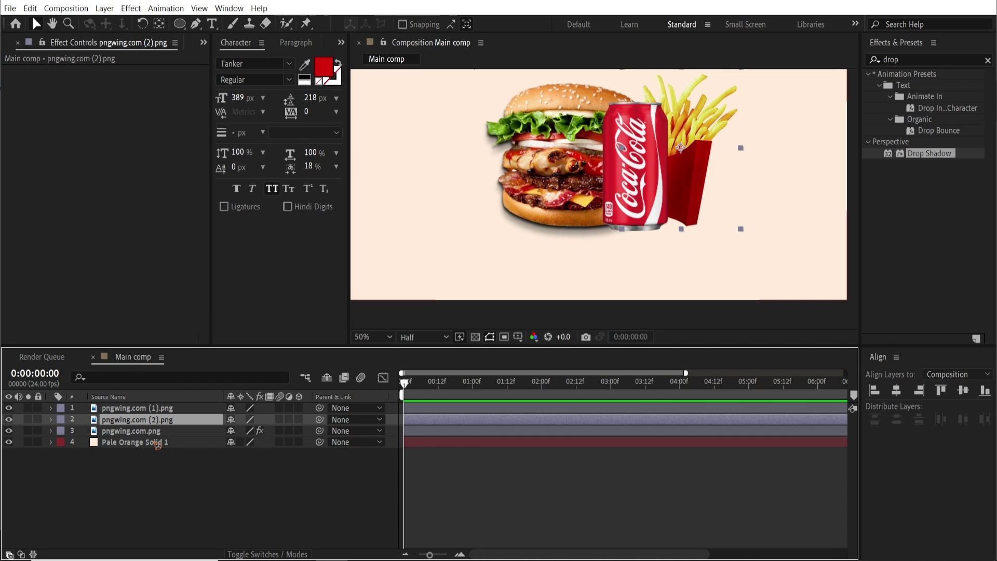
left_click(137, 408, "shift")
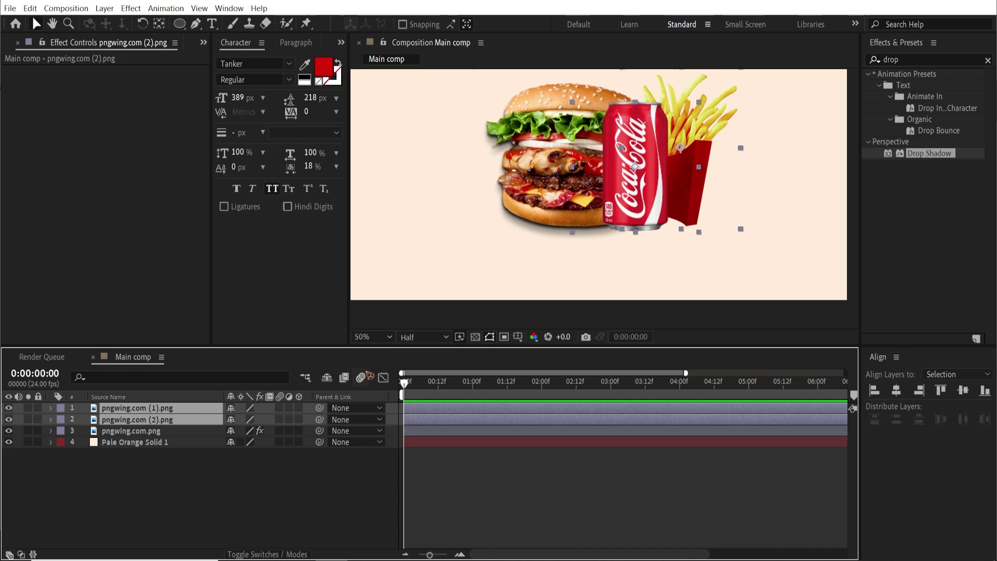
key("ctrl+v")
left_click(165, 482)
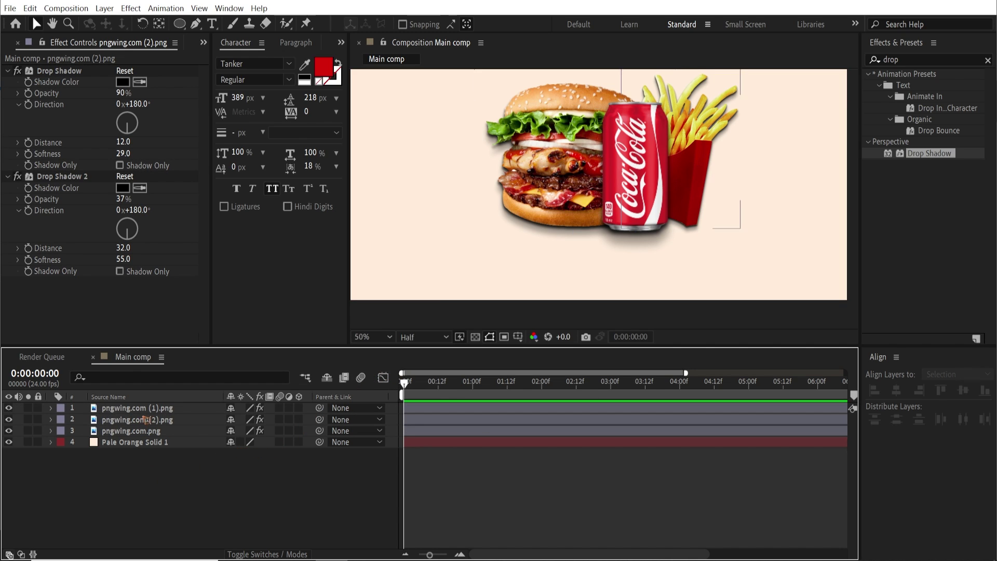
left_click(148, 408)
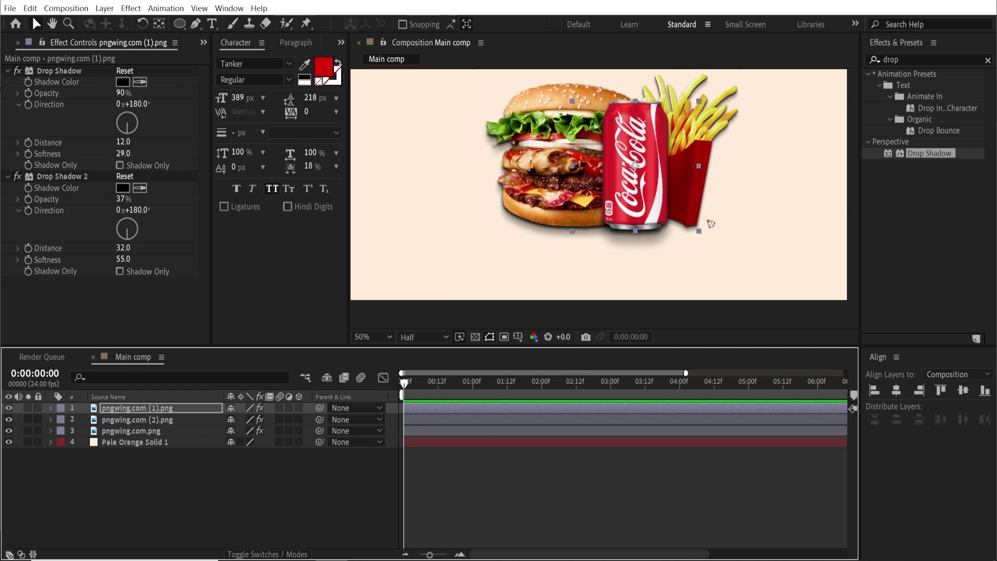
left_click(148, 499)
left_click(151, 419)
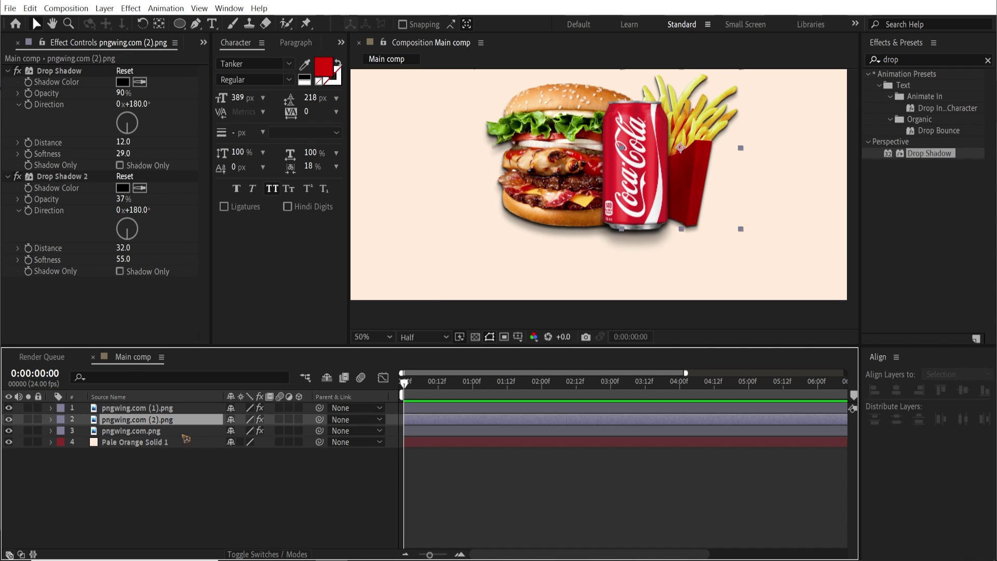
Add a text layer reading "combo" in red all-caps Tanker at 389 px
left_click(180, 495)
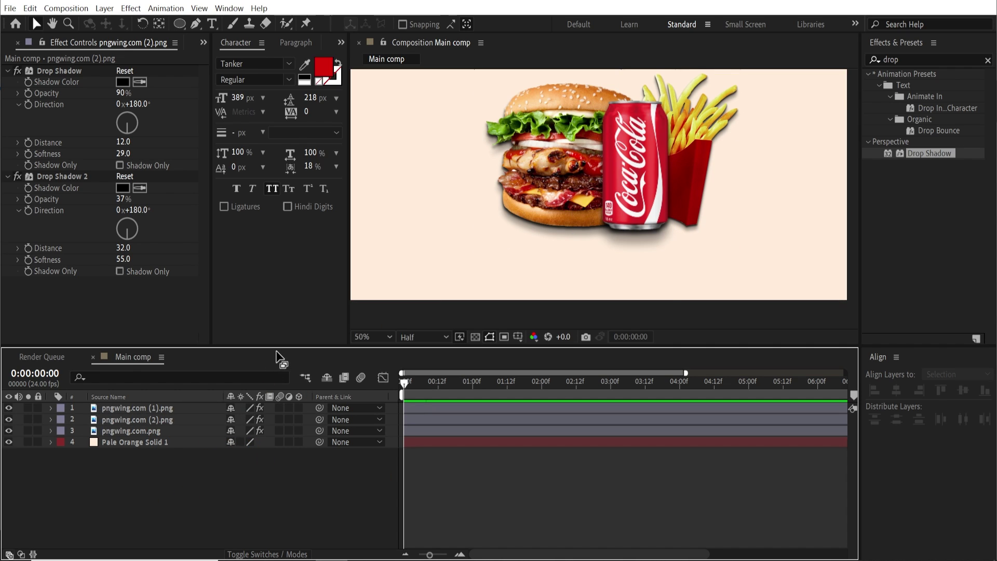
mouse_move(283, 345)
left_mouse_down()
mouse_move(282, 377)
mouse_move(283, 360)
left_mouse_up()
scroll(553, 230, "down", 4)
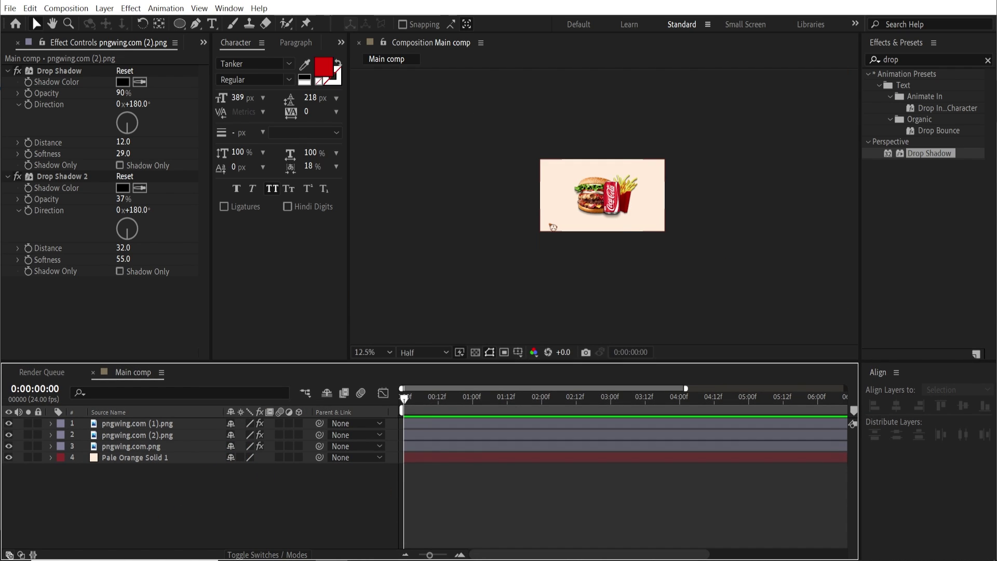
scroll(620, 227, "up", 2)
scroll(623, 226, "up", 1)
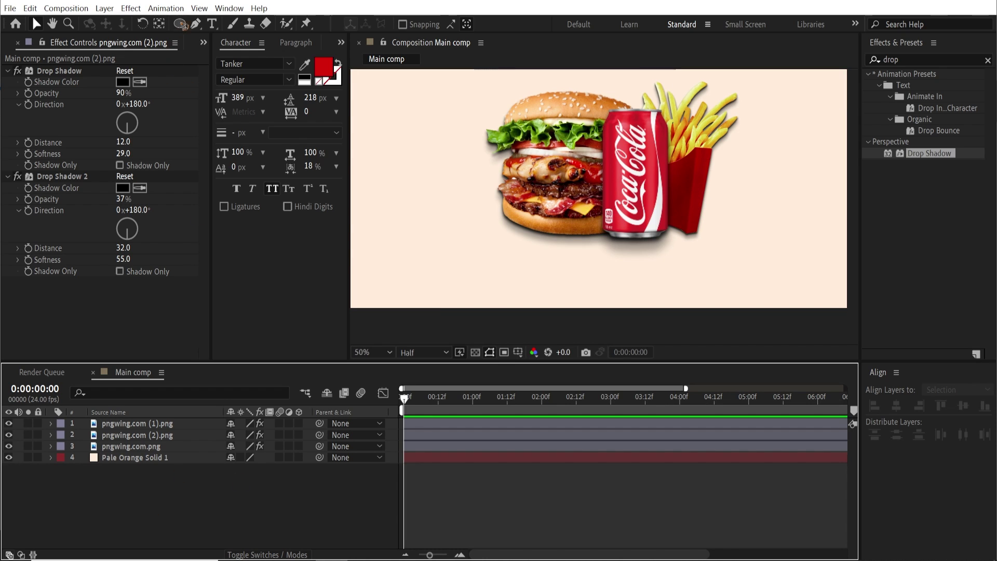
key("ctrl+t")
left_click(494, 238)
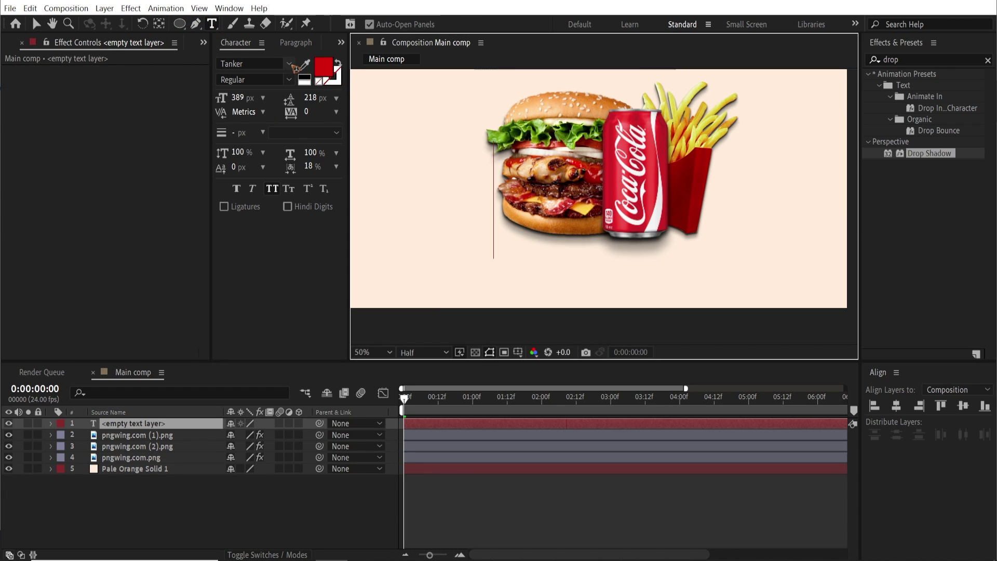
type("combo")
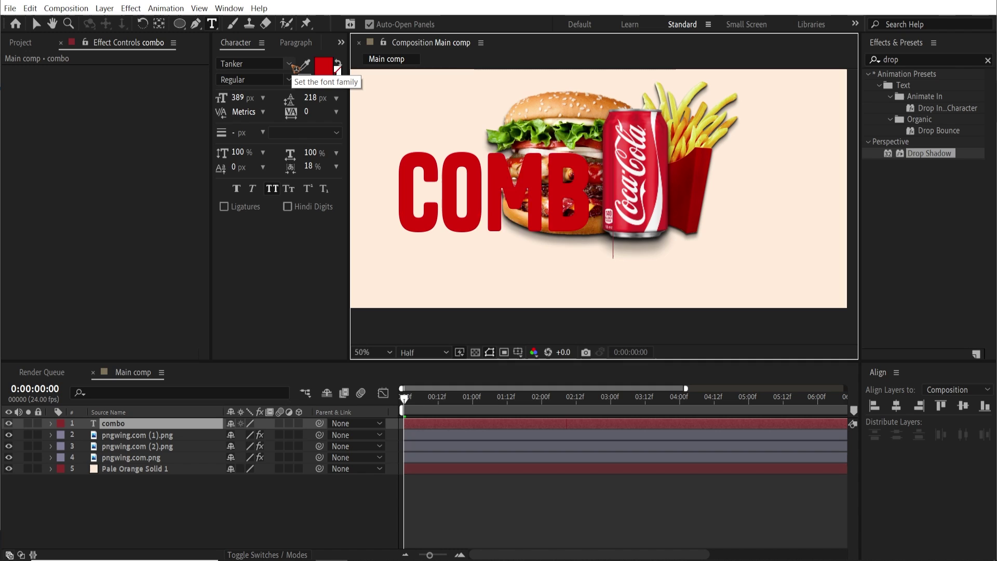
left_click(36, 23)
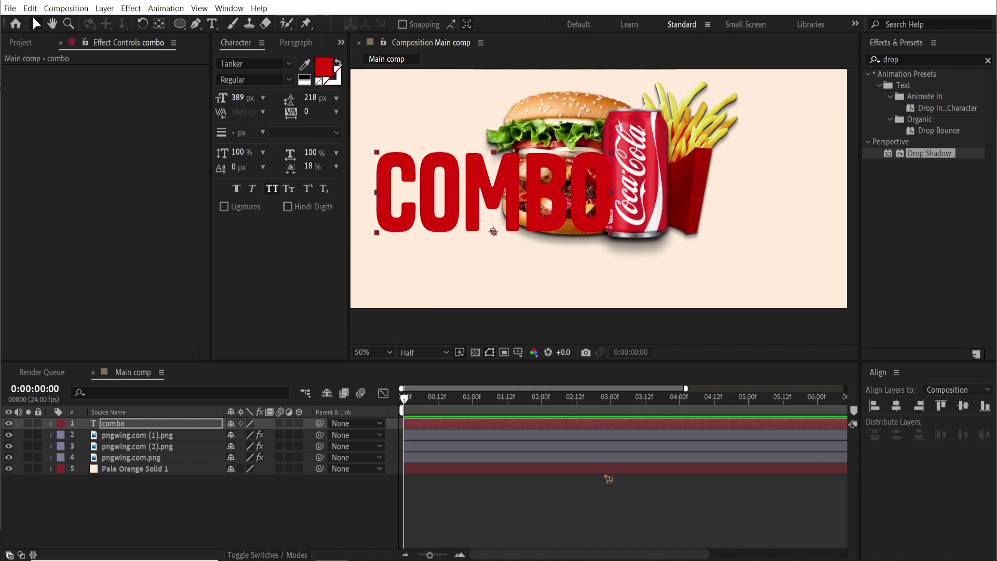
Center the COMBO text horizontally and vertically in the composition and place its layer below the three images, just above the solid
left_click(896, 406)
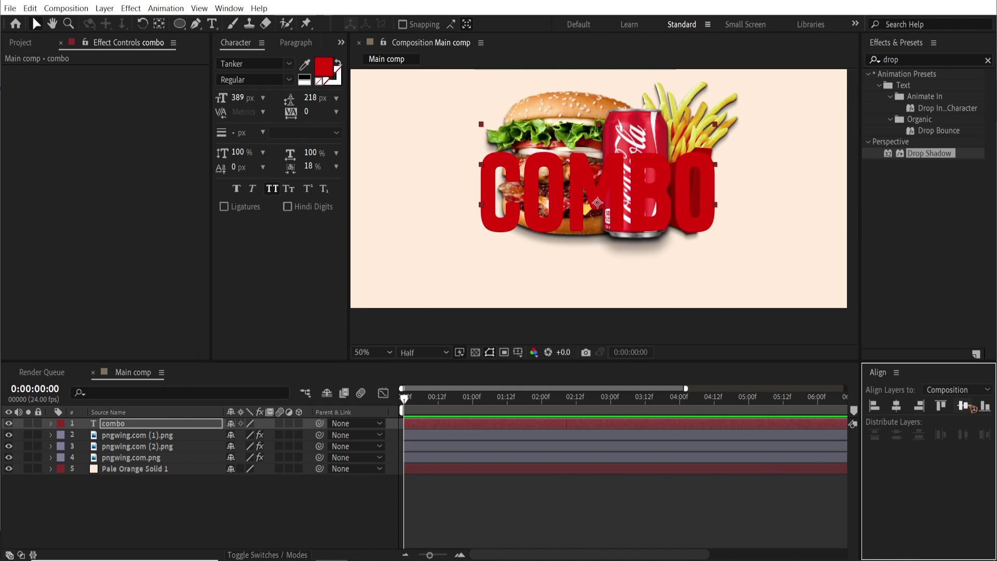
left_click(963, 405)
left_click_drag(166, 427, 202, 465)
Rename the Pale Orange Solid 1 layer to BG
left_click(140, 469)
key("Return")
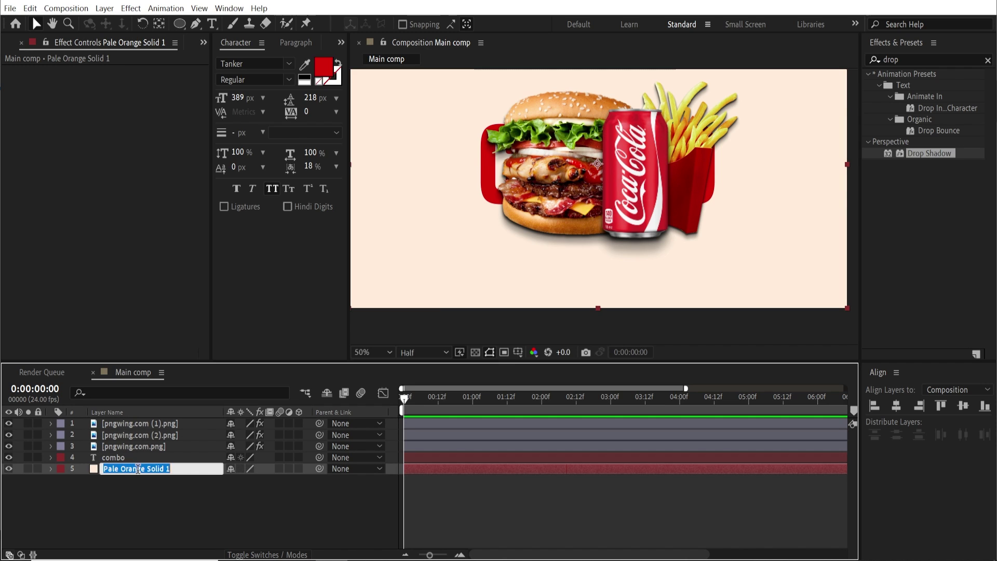
type("BG")
key("Return")
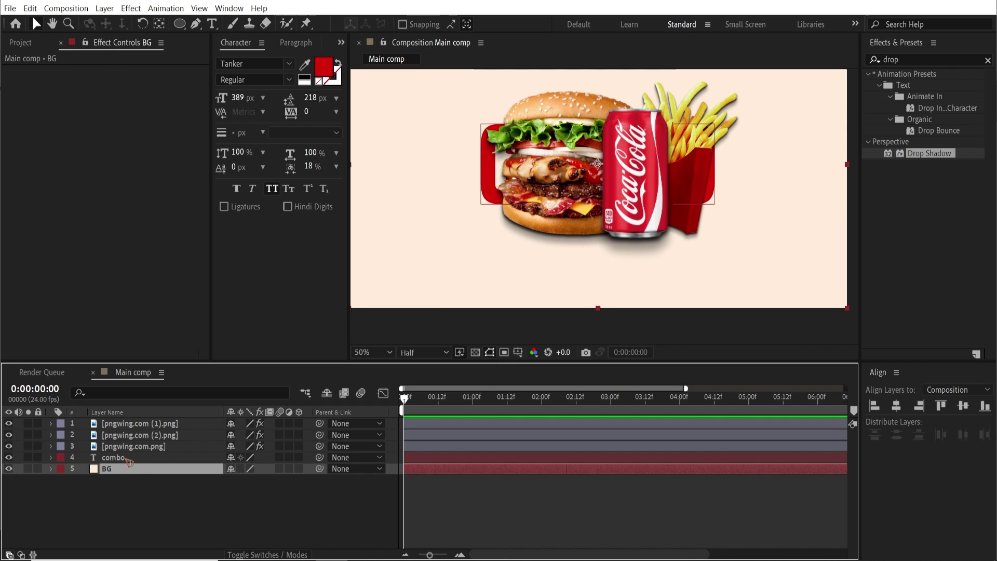
Move the COMBO text straight up until most of its letters rise above the burger and cola can
left_click(127, 459)
key("shift+Up")
key("shift+Up")
key("shift+Up")
key("shift+Up")
key("shift+Up")
key("shift+Up")
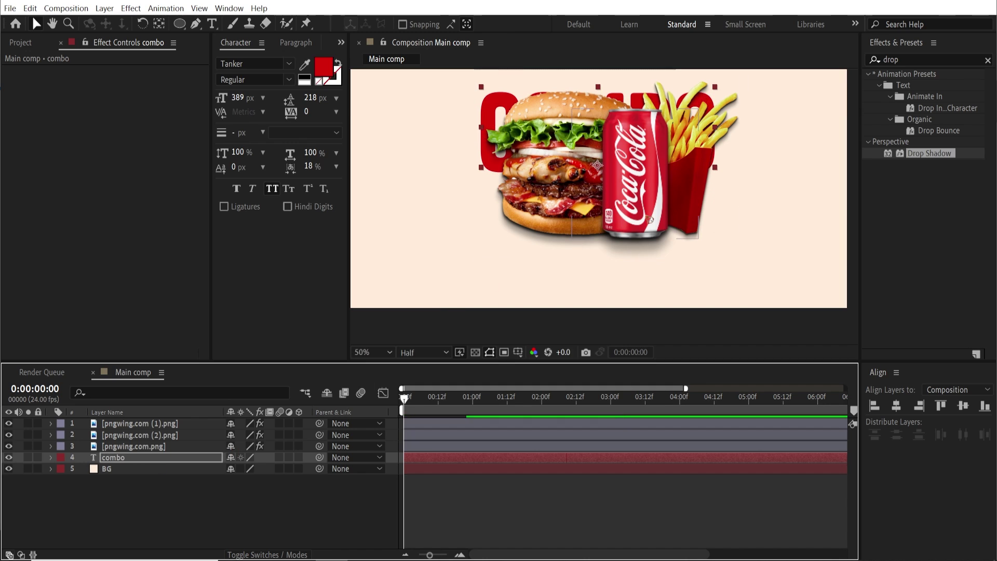
left_click_drag(657, 143, 664, 193)
key("v")
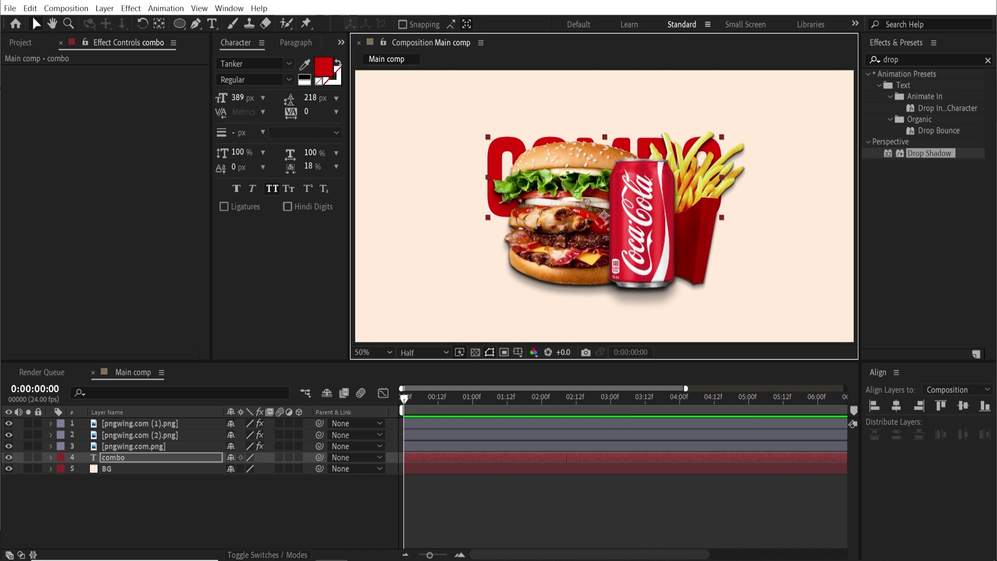
left_click_drag(643, 154, 644, 114)
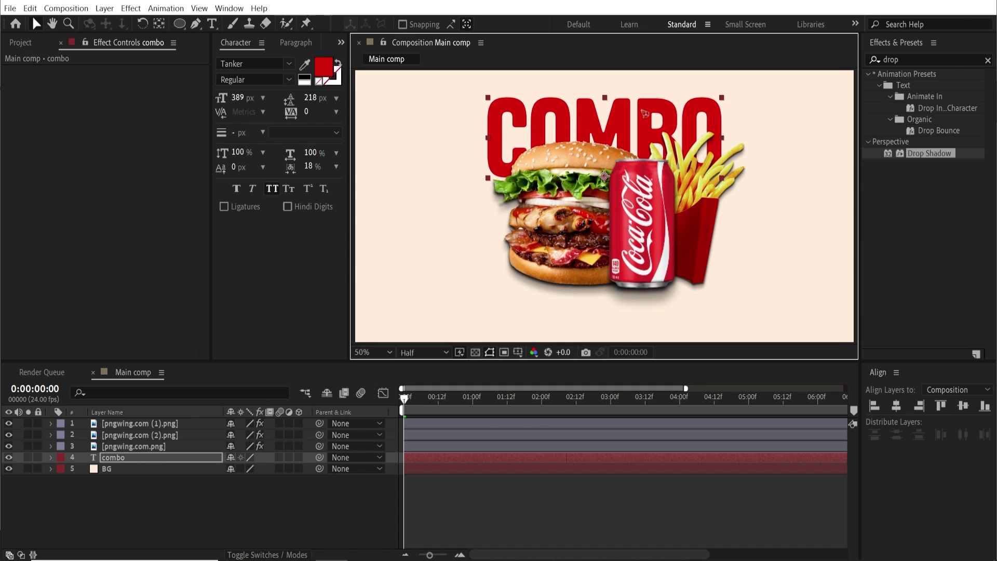
Apply the Transform effect to the combo layer and set its Skew to -11
left_click_drag(914, 57, 780, 62)
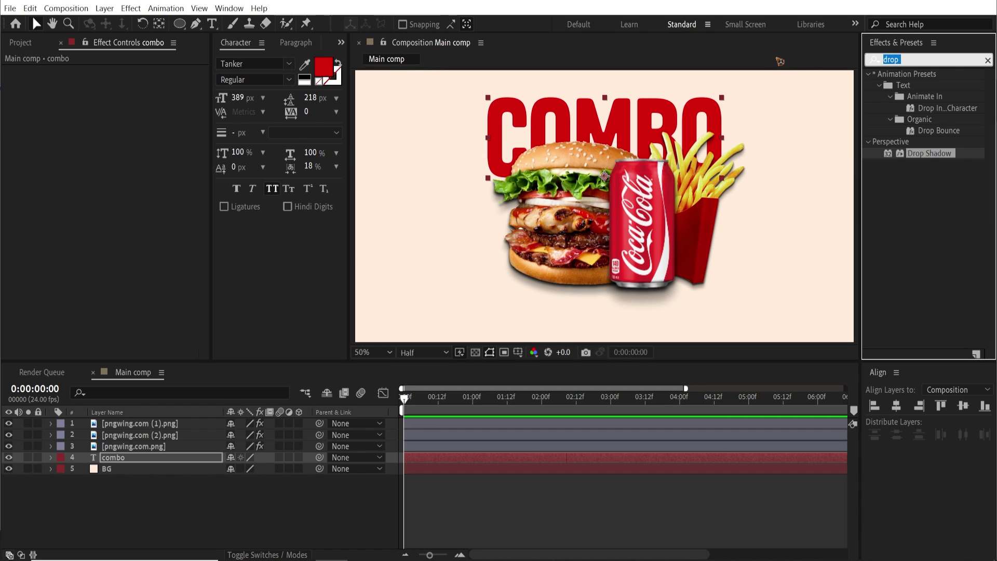
type("tra")
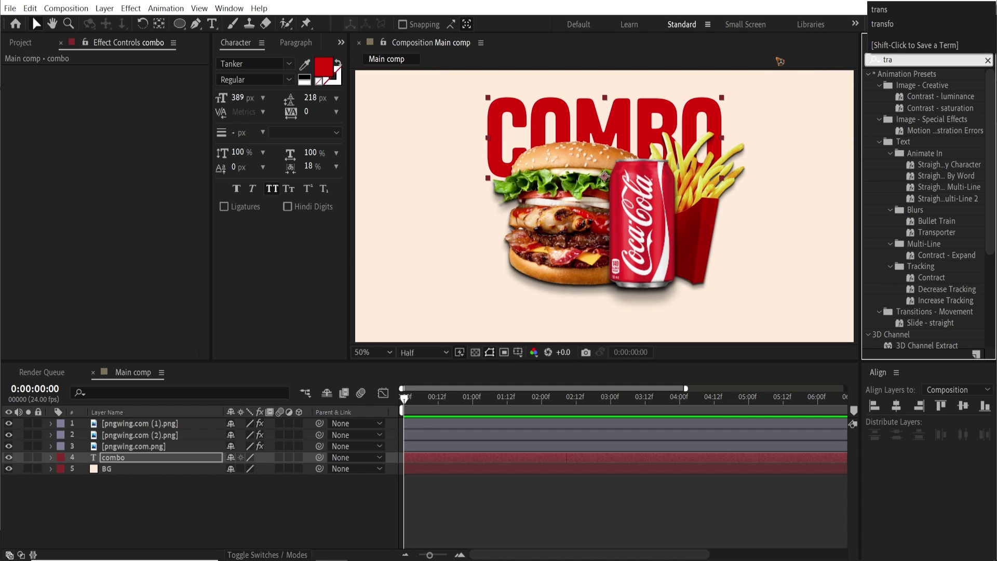
type("ns")
left_click_drag(930, 131, 166, 459)
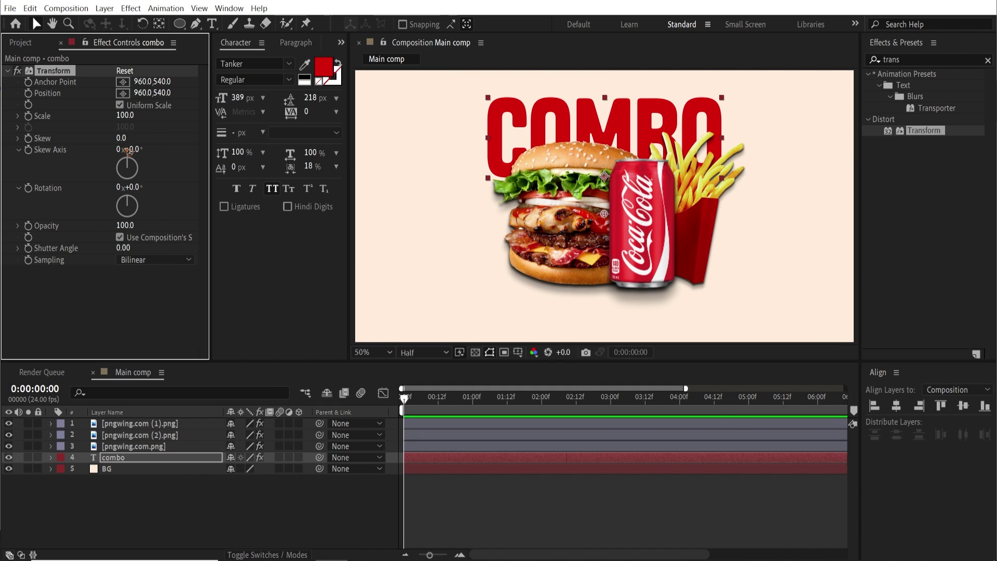
left_click_drag(123, 141, 118, 140)
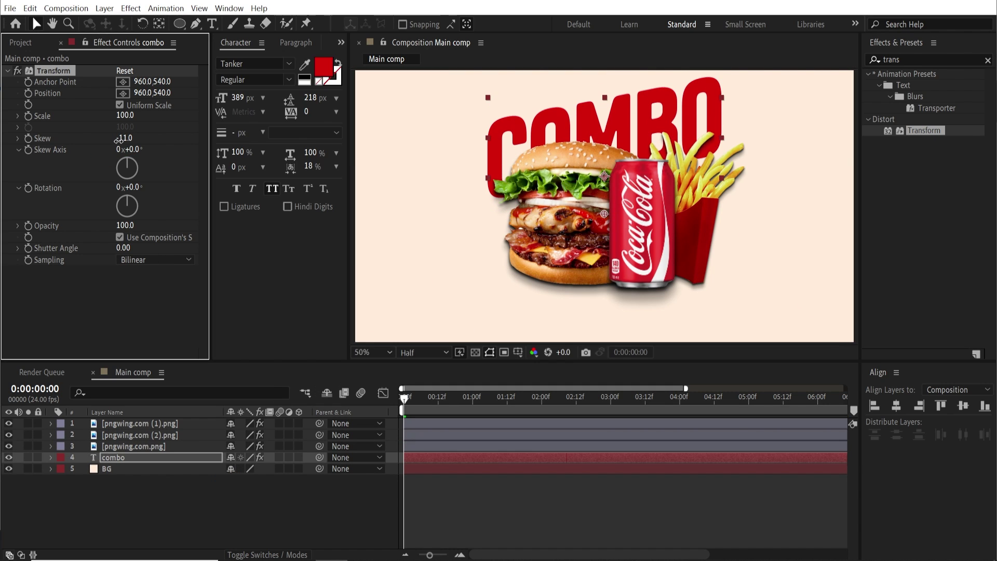
Shift the three food images and the combo text together slightly down so the group sits centered in the frame
scroll(627, 223, "down", 2)
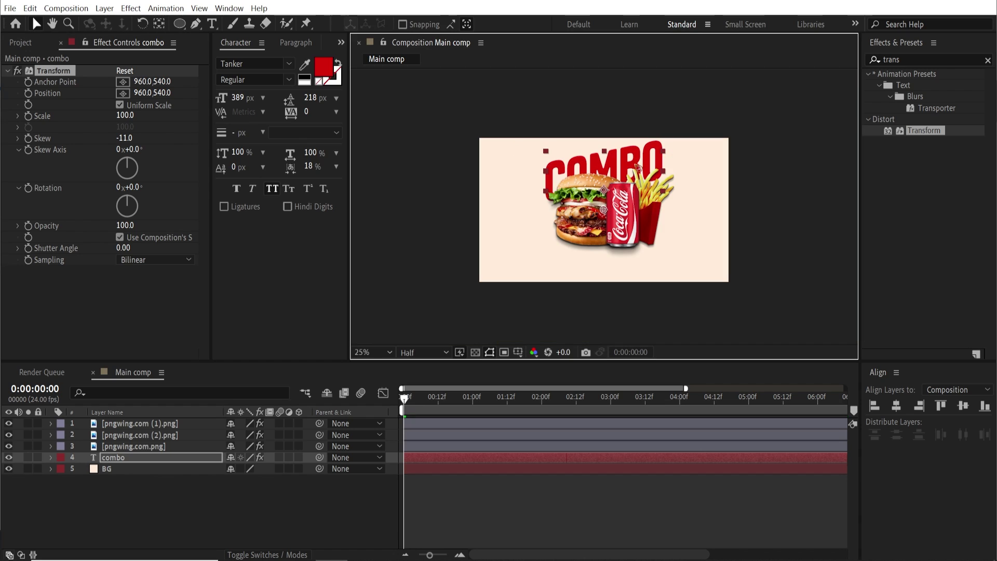
left_click(150, 425, "shift")
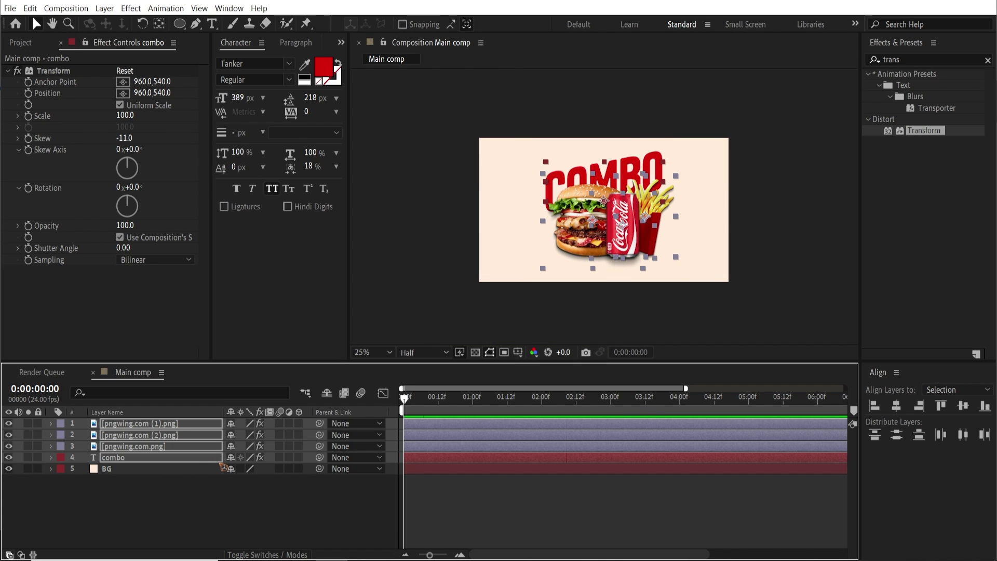
key("Left")
key("Up")
key("Up")
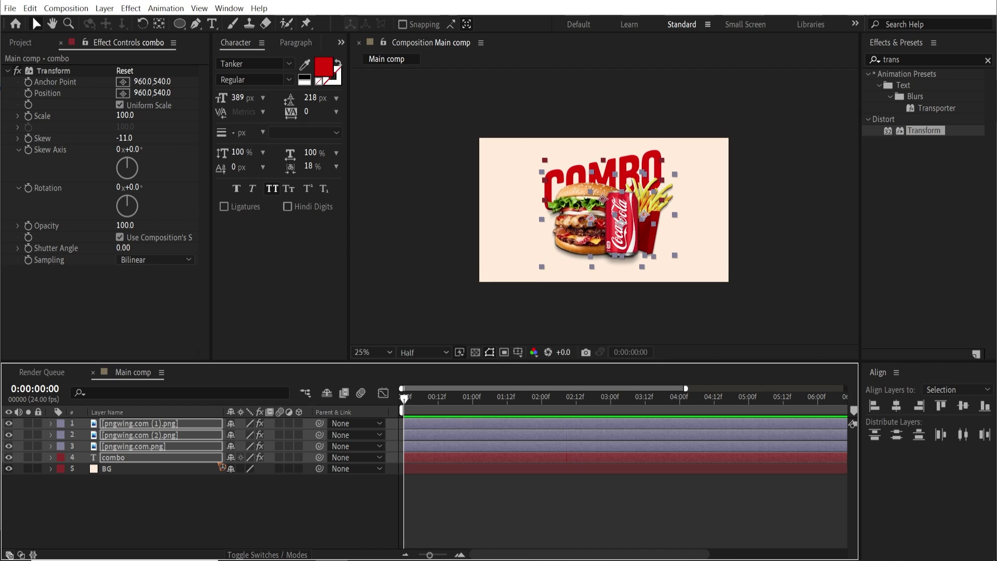
left_click(122, 510)
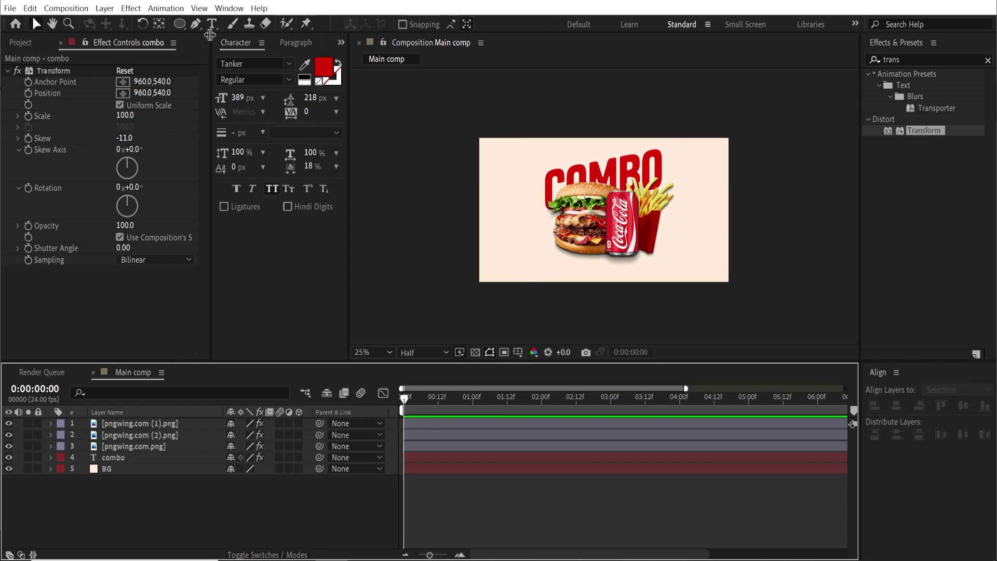
Add a second text layer reading "Super" near the composition's upper-left corner
left_click(212, 23)
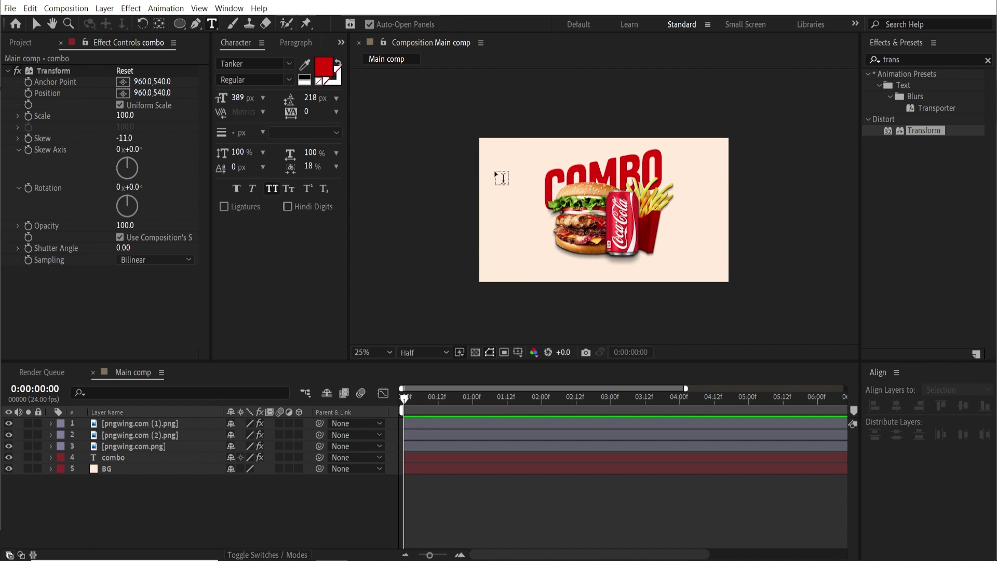
left_click(480, 172)
type("Super")
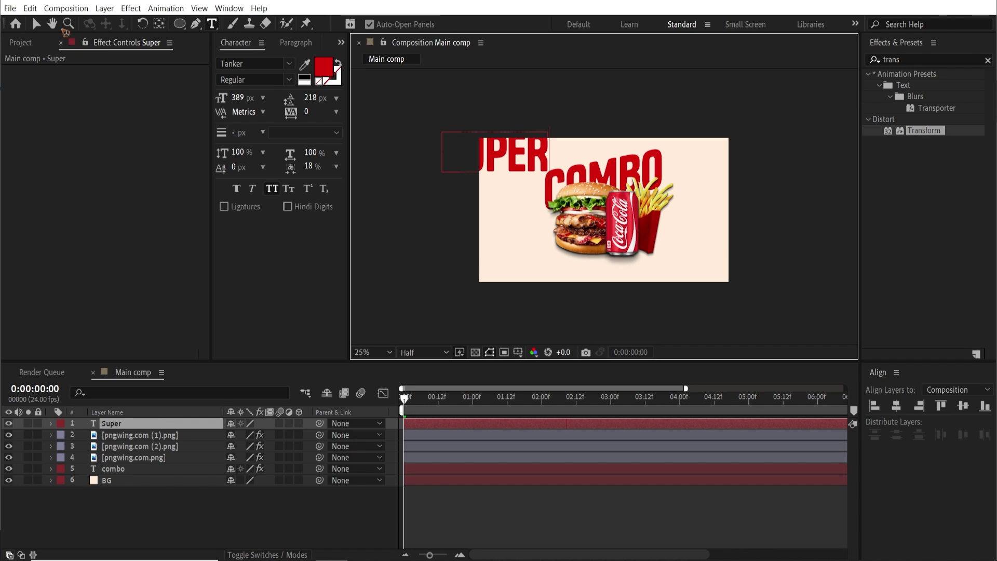
left_click(36, 23)
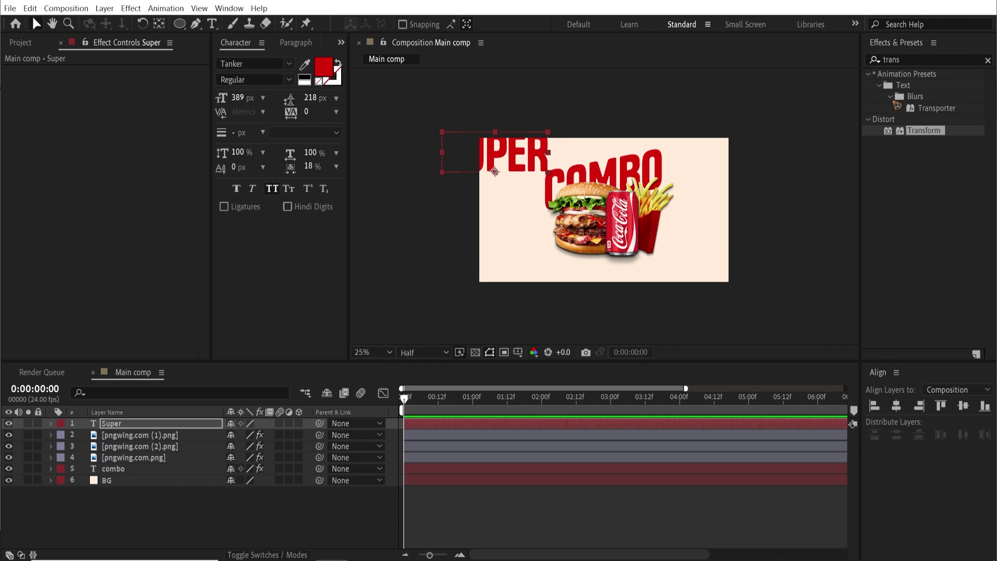
Change the Super text's fill color to black
left_click(323, 72)
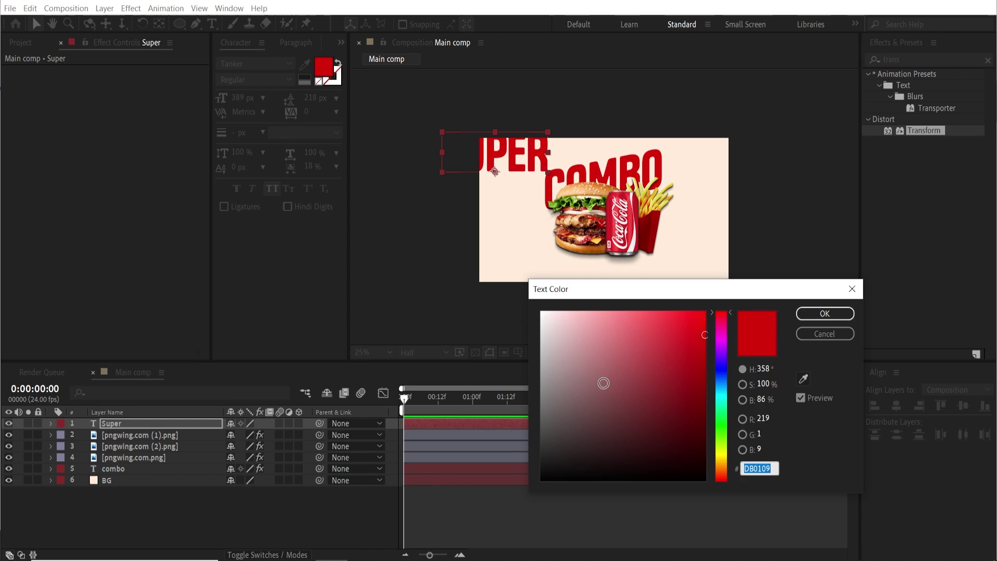
left_click_drag(603, 382, 540, 483)
left_click(833, 314)
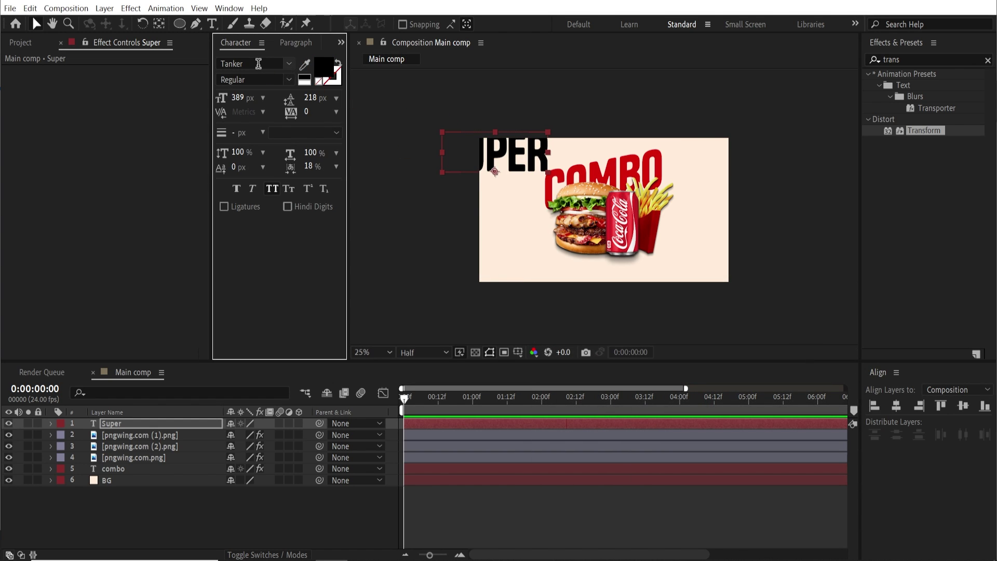
Set the Super text in Dancing Script with All Caps off and position it over the COMBO lettering
left_click(258, 64)
type("dancing")
key("Return")
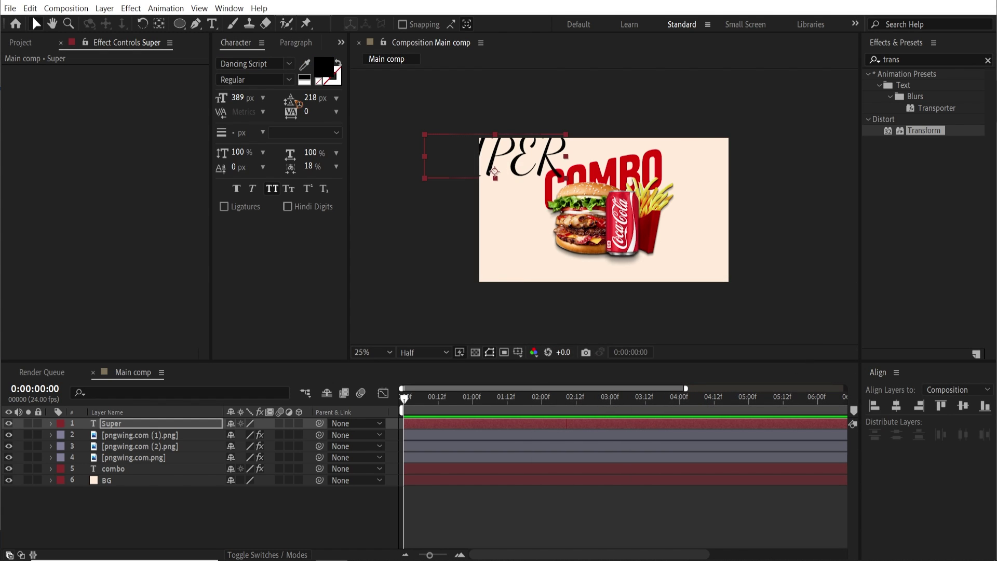
left_click_drag(508, 157, 590, 169)
left_click(272, 188)
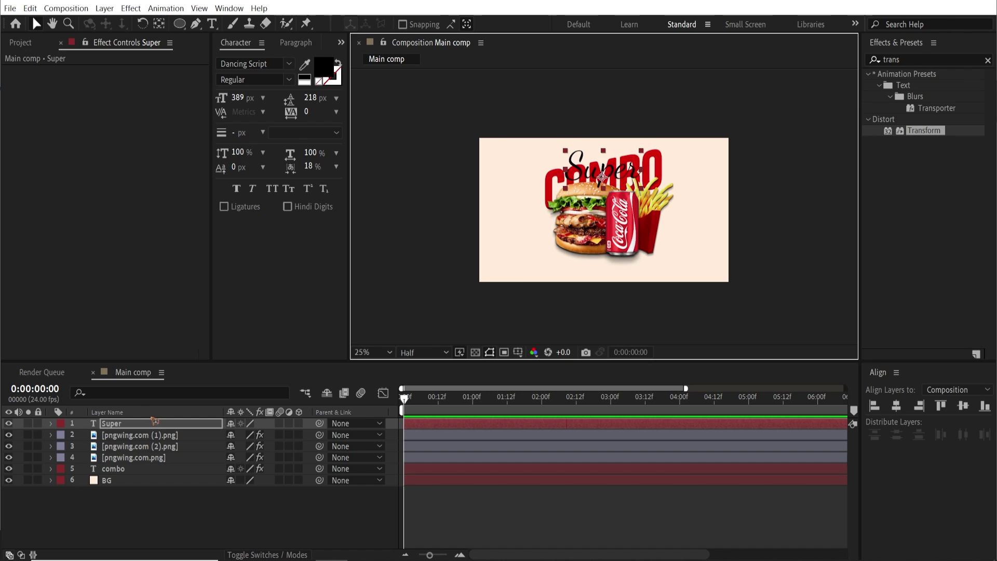
Place the Super layer directly above combo and copy combo's Transform effect onto it
left_click_drag(137, 429, 172, 468)
left_click_drag(166, 463, 168, 464)
left_click(134, 469)
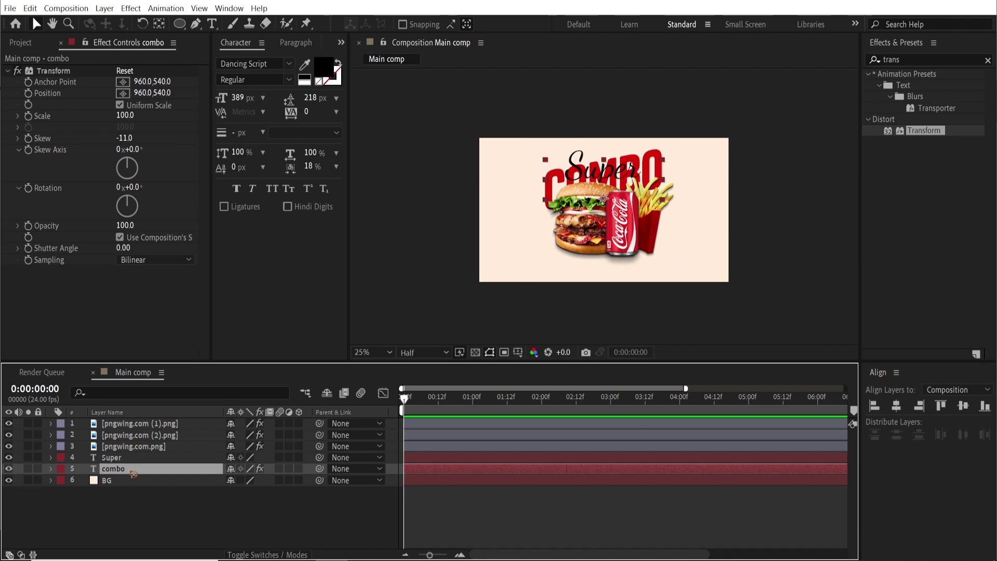
left_click(54, 72)
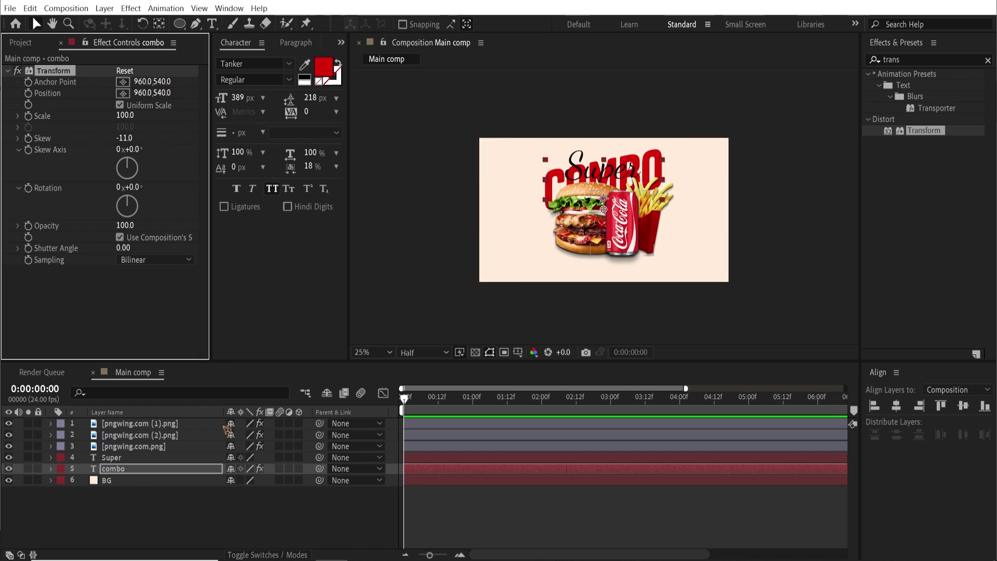
left_click(111, 457)
key("ctrl+v")
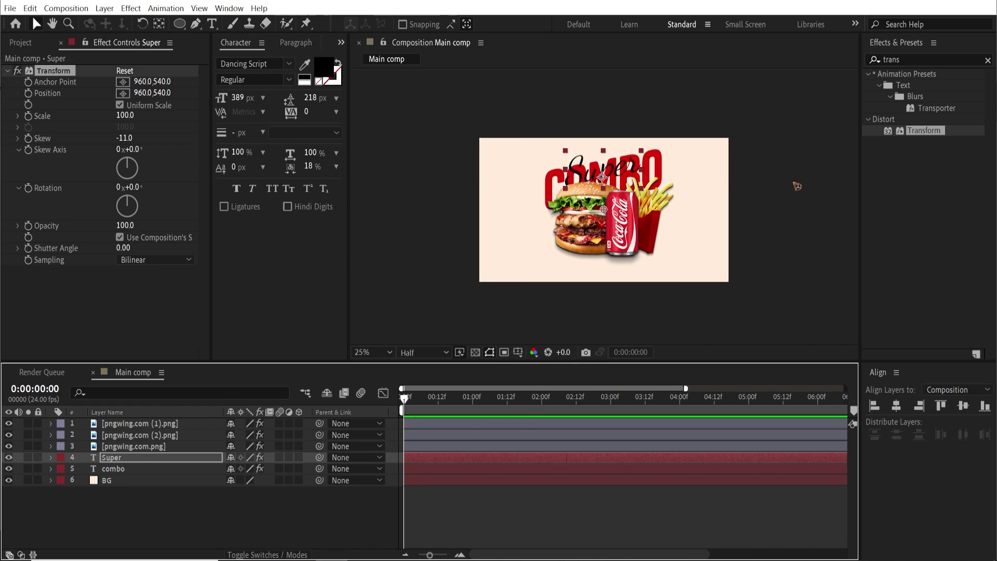
Reduce the Super text's font size to 346 px and position it across the upper left part of COMBO
left_click_drag(643, 156, 638, 148)
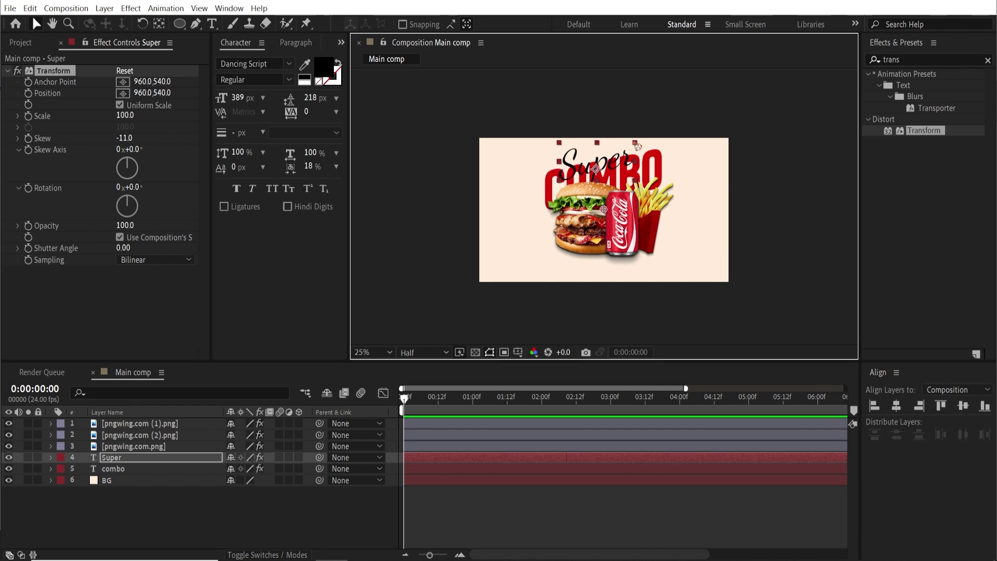
left_click_drag(238, 100, 211, 100)
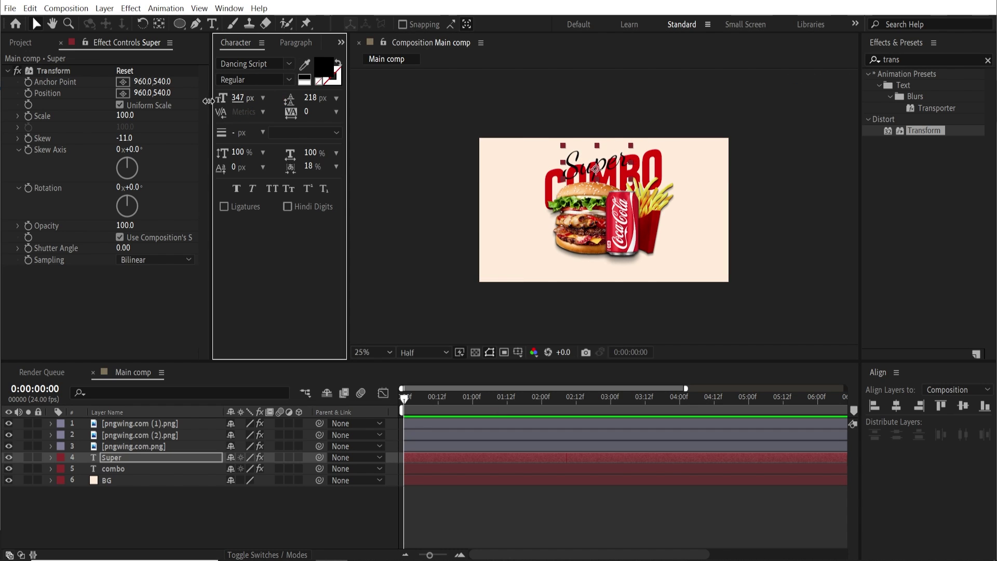
left_click_drag(612, 163, 608, 165)
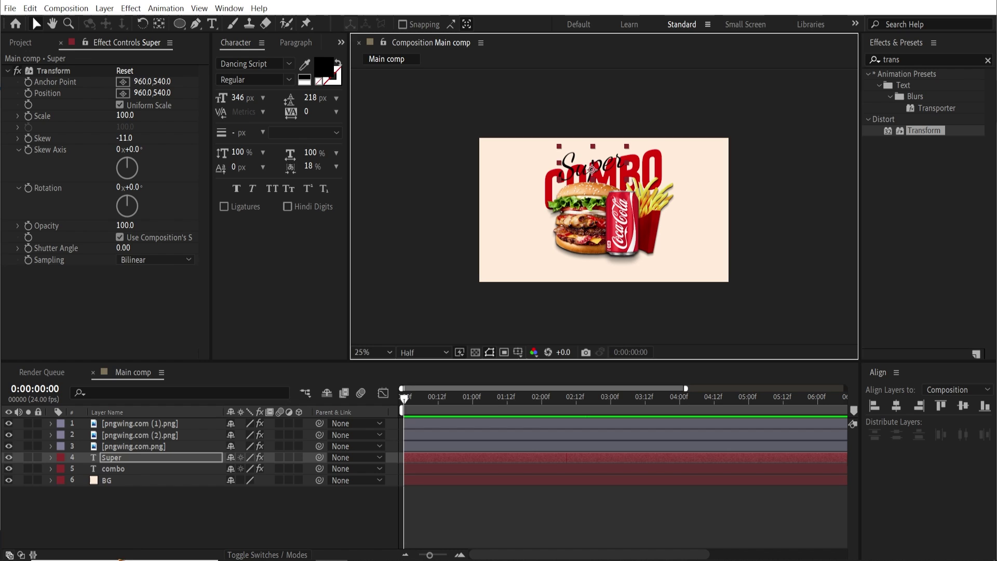
left_click(164, 514)
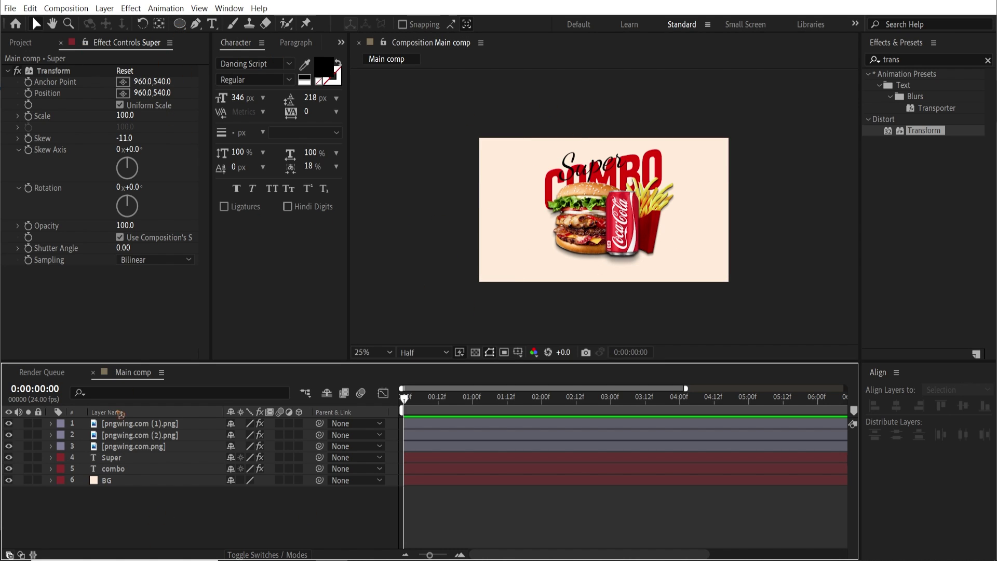
Draw a red circle without a stroke over the burger's upper left edge as a new shape layer
left_click_drag(139, 526, 172, 419)
left_click(183, 508)
left_click_drag(179, 24, 244, 51)
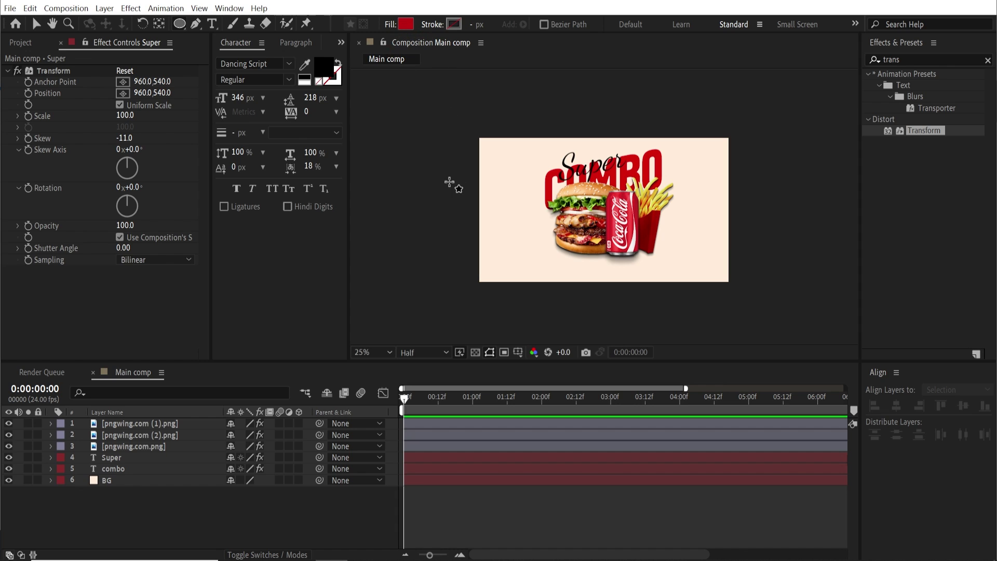
mouse_move(530, 200)
left_mouse_down()
mouse_move(571, 239)
mouse_move(546, 222)
mouse_move(556, 222)
left_mouse_up()
key("space")
left_click(36, 24)
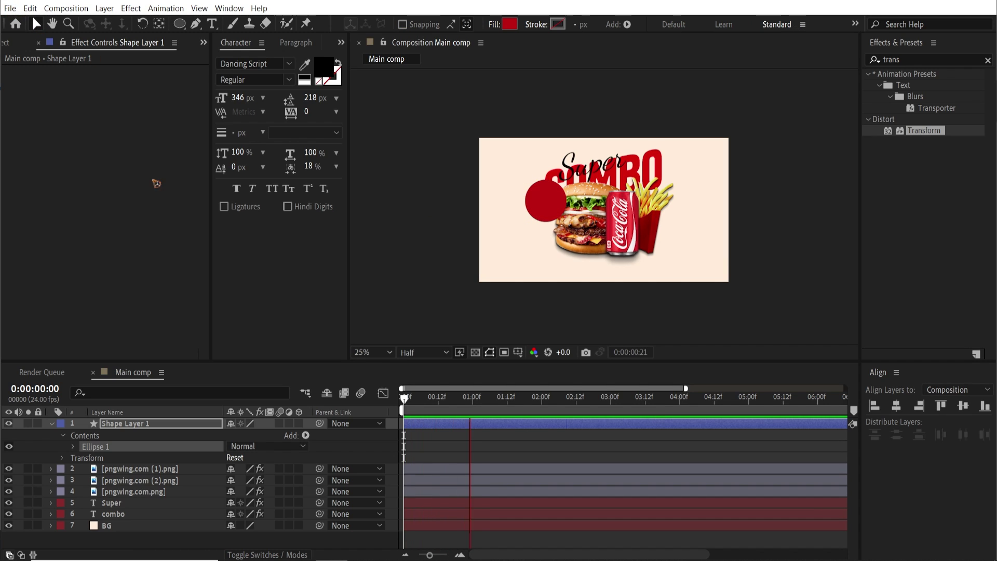
left_click(426, 399)
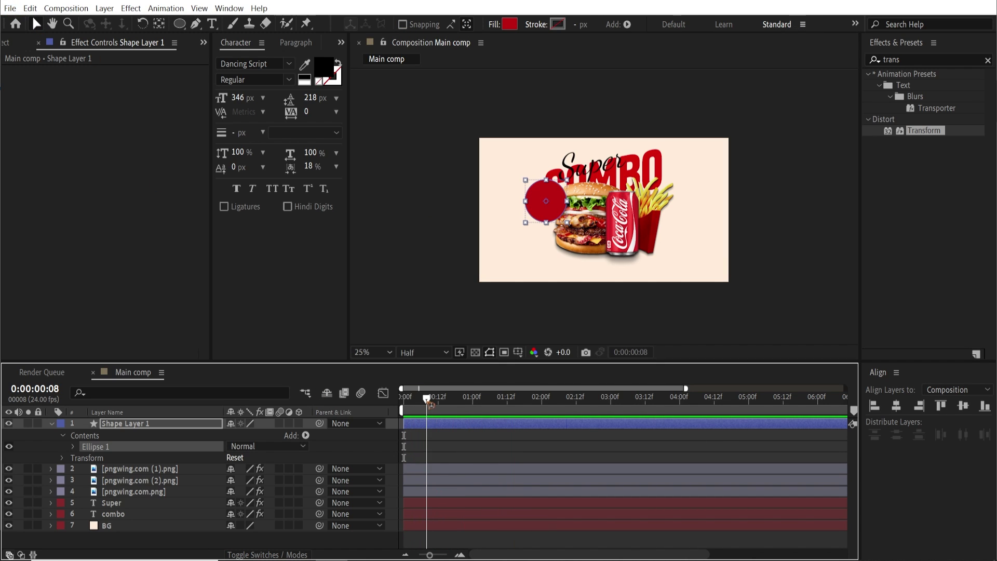
Rename the circle's shape layer to "Price tag"
left_click(52, 423)
key("Return")
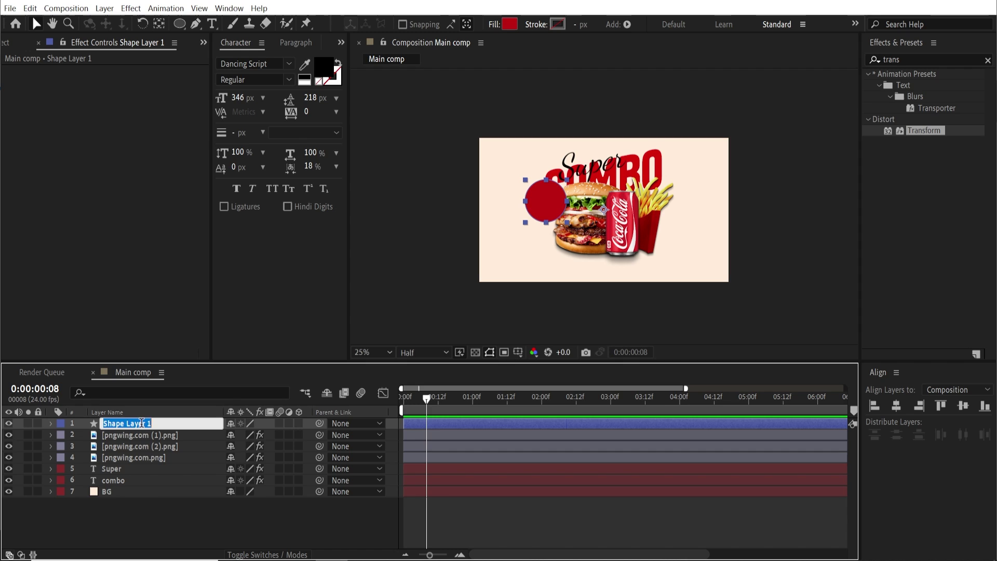
type("Price t")
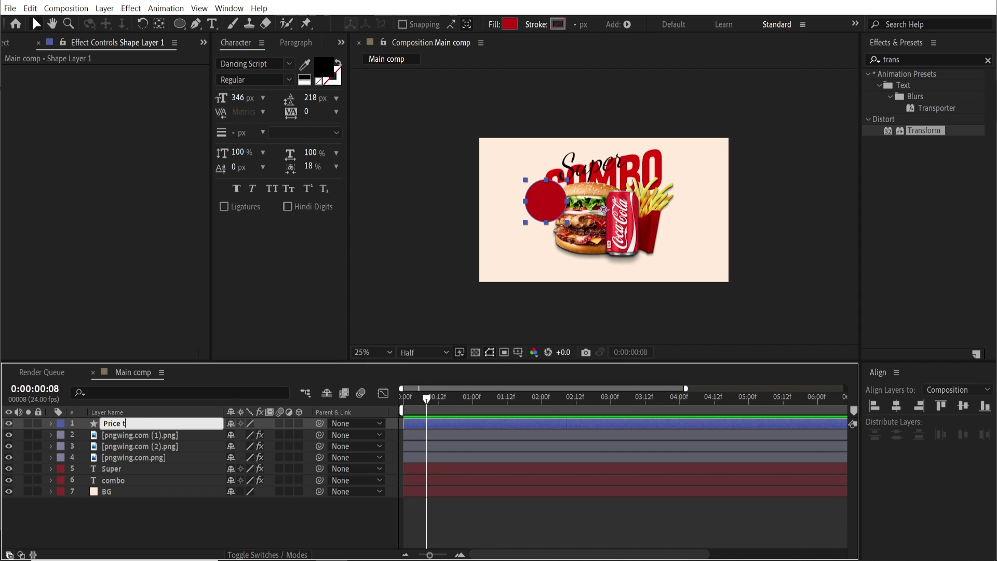
type("ag")
key("Return")
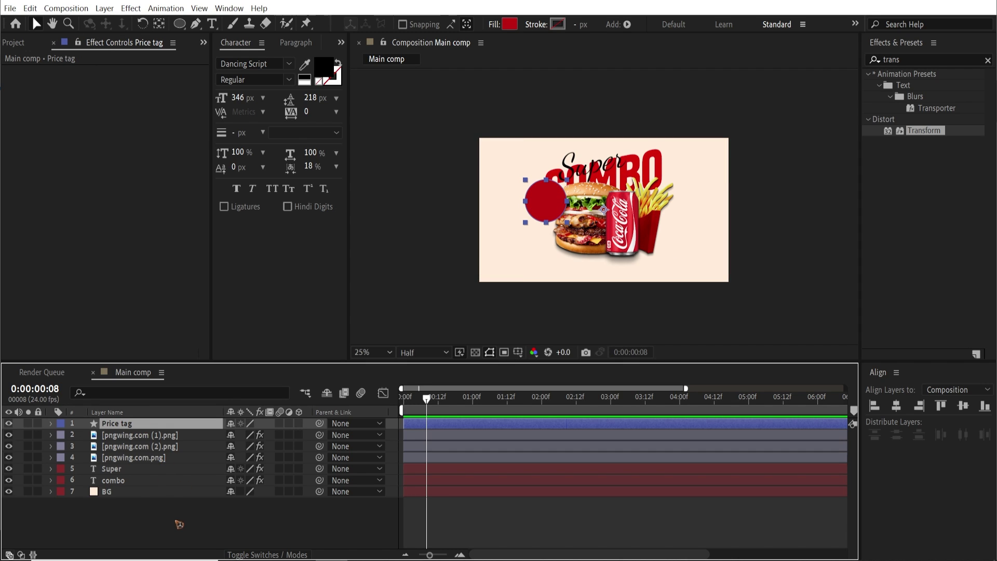
left_click(182, 525)
Duplicate the combo text layer, bring the copy to the top of the layer stack and replace its text with "$25"
left_click(211, 23)
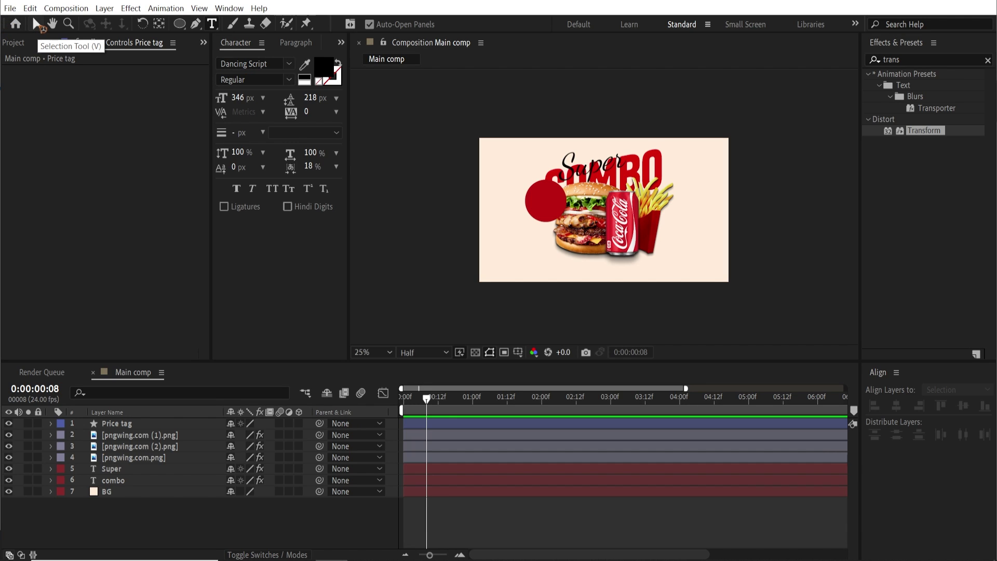
left_click(36, 23)
left_click(112, 480)
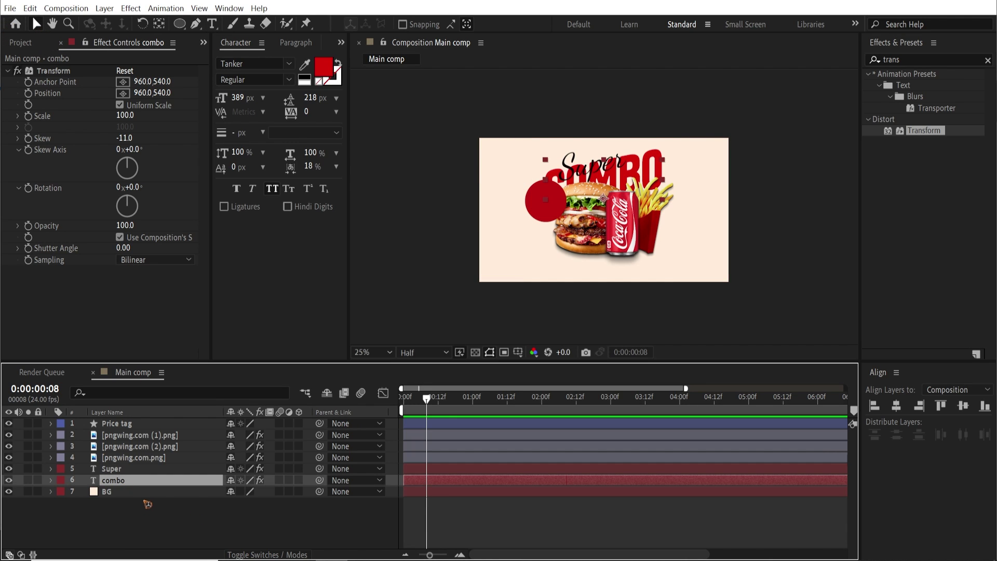
key("ctrl+d")
left_click_drag(143, 480, 111, 427)
double_click(631, 175)
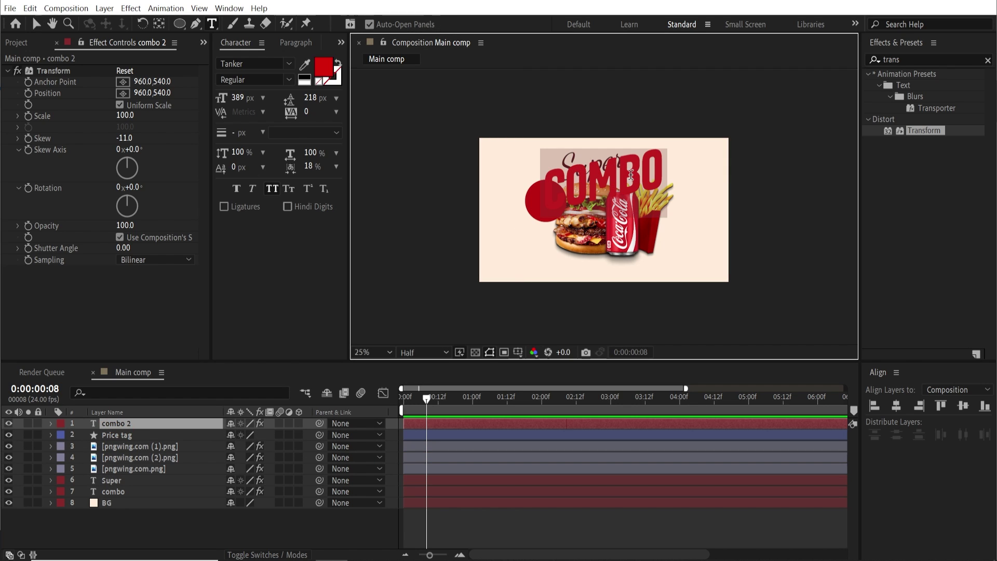
type("$25")
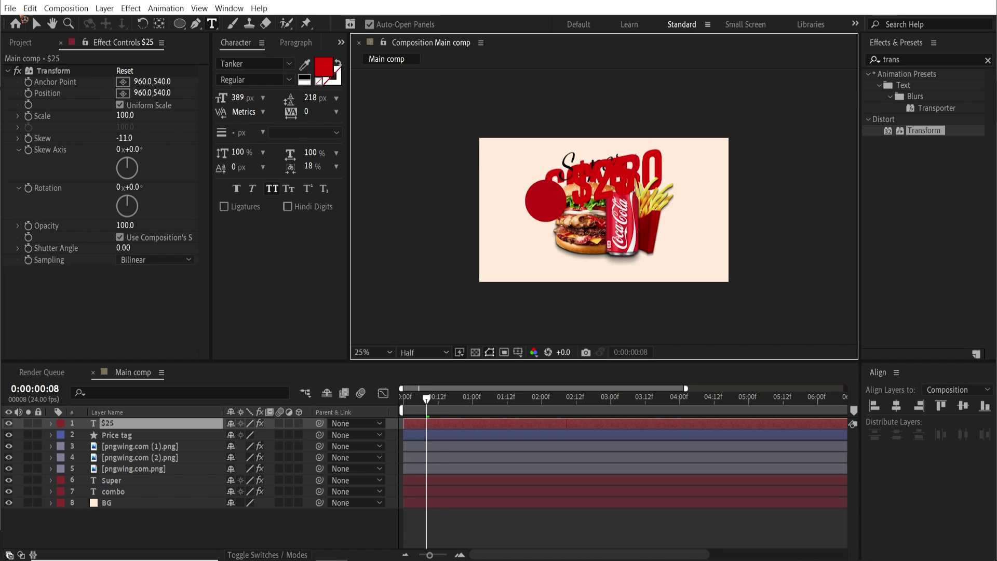
Change the $25 text's fill color to white
left_click(36, 23)
left_click(324, 66)
type("ffffff")
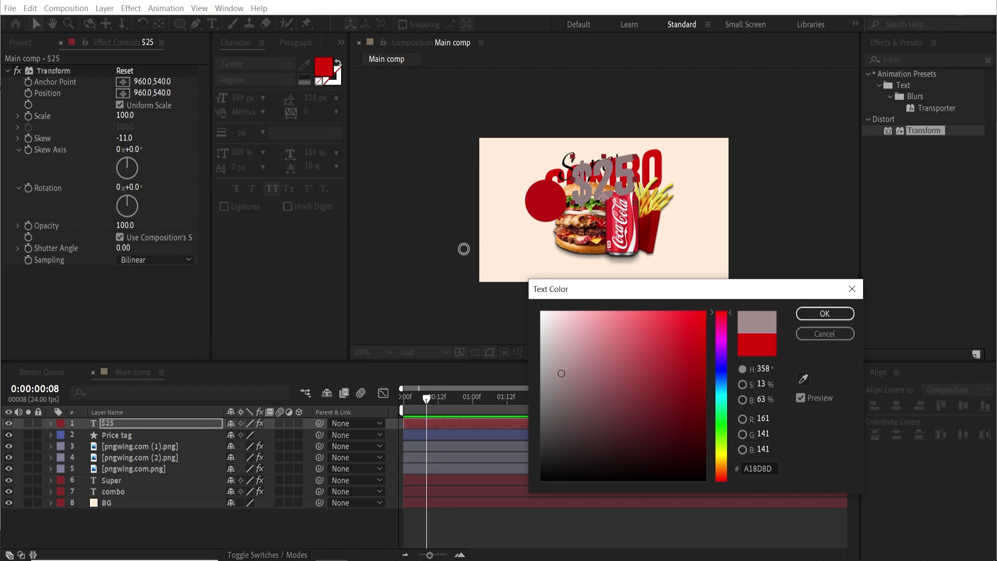
left_click(821, 315)
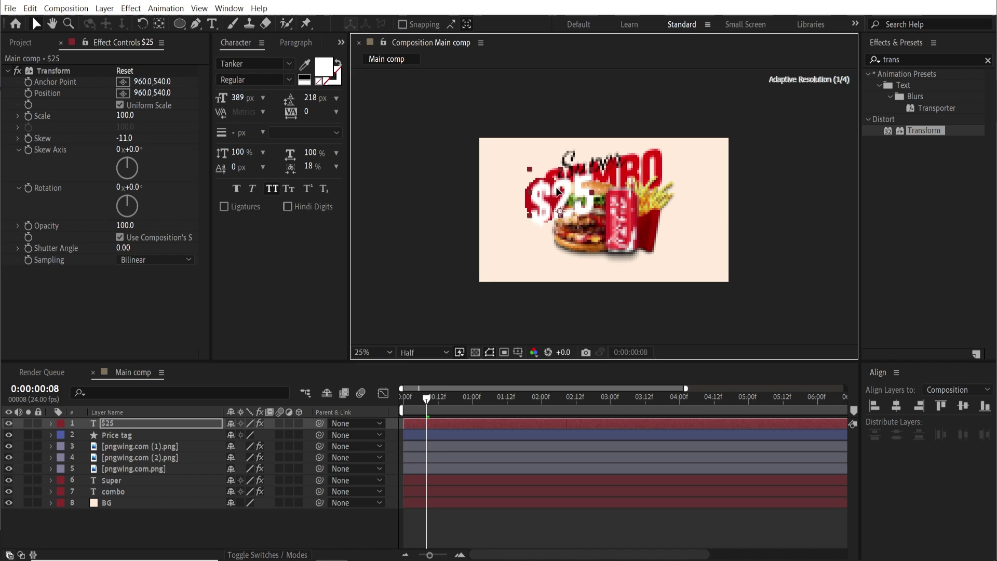
Reduce the $25 text's font size to 182 px and position it in the middle of the red circle
left_click_drag(238, 97, 143, 116)
left_click_drag(568, 214, 561, 201)
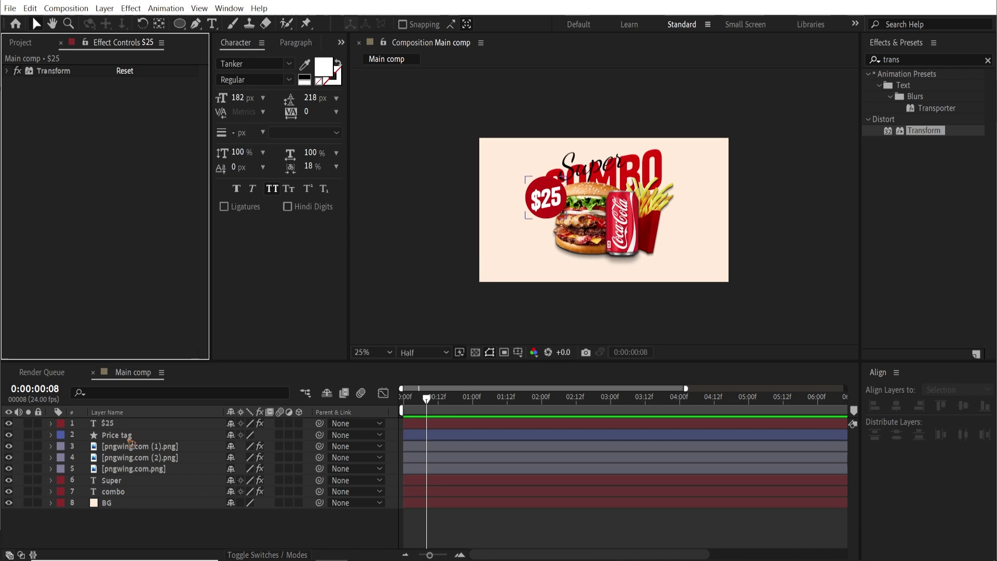
Move the $25 text and the Price tag circle together slightly down beside the burger
left_click(131, 436)
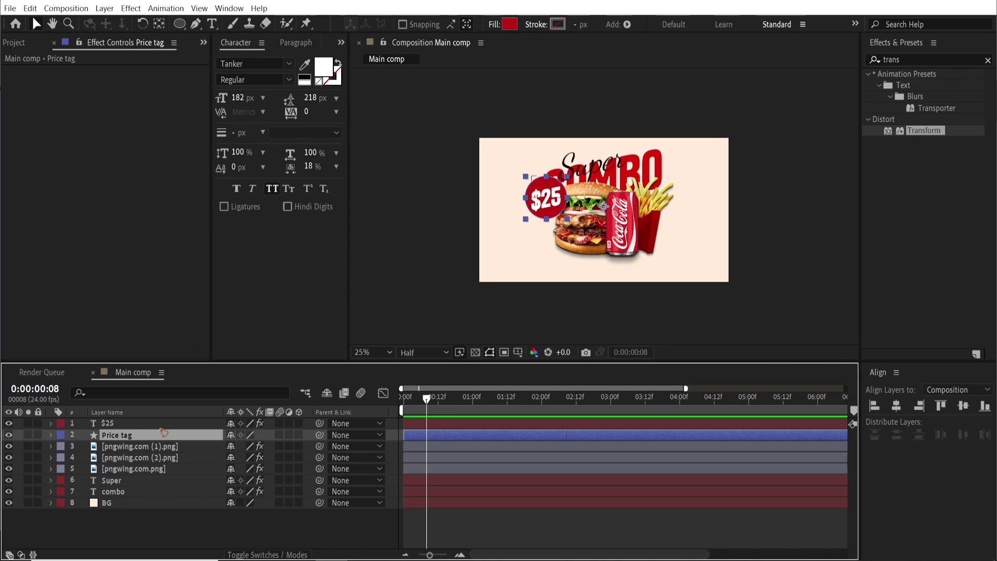
left_click(132, 427, "ctrl")
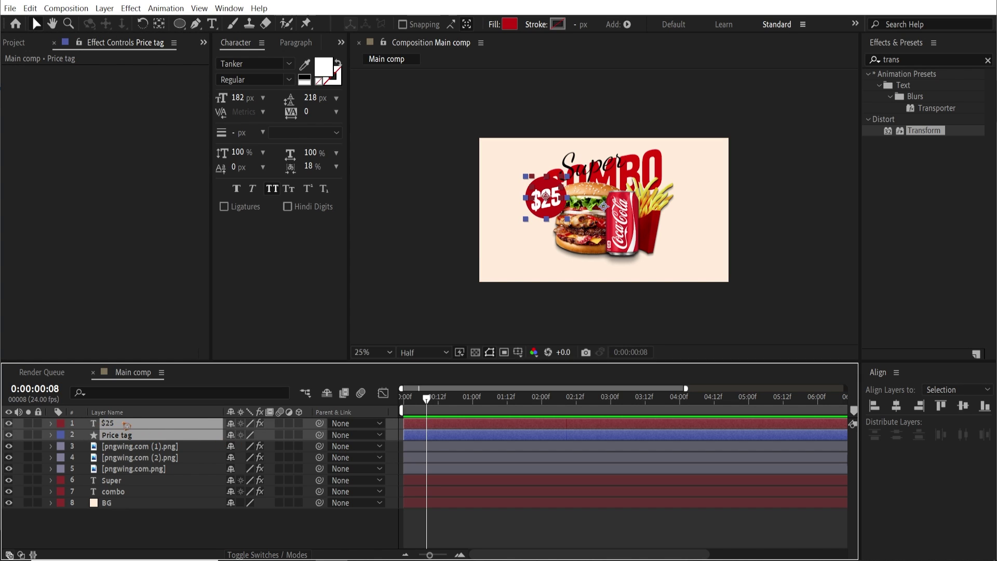
key("Down")
key("Down")
key("shift+Down")
key("shift+Down")
key("Down")
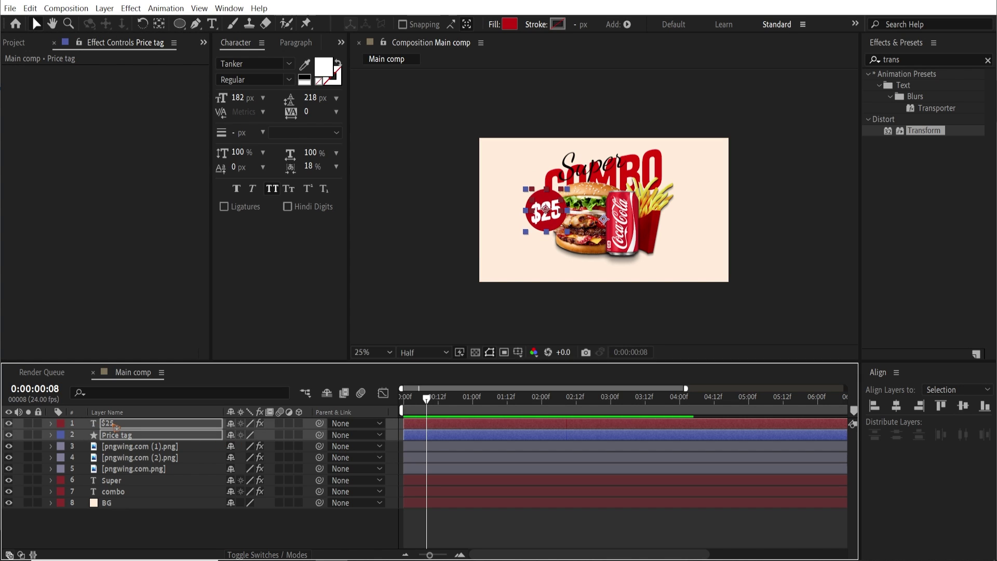
left_click(151, 528)
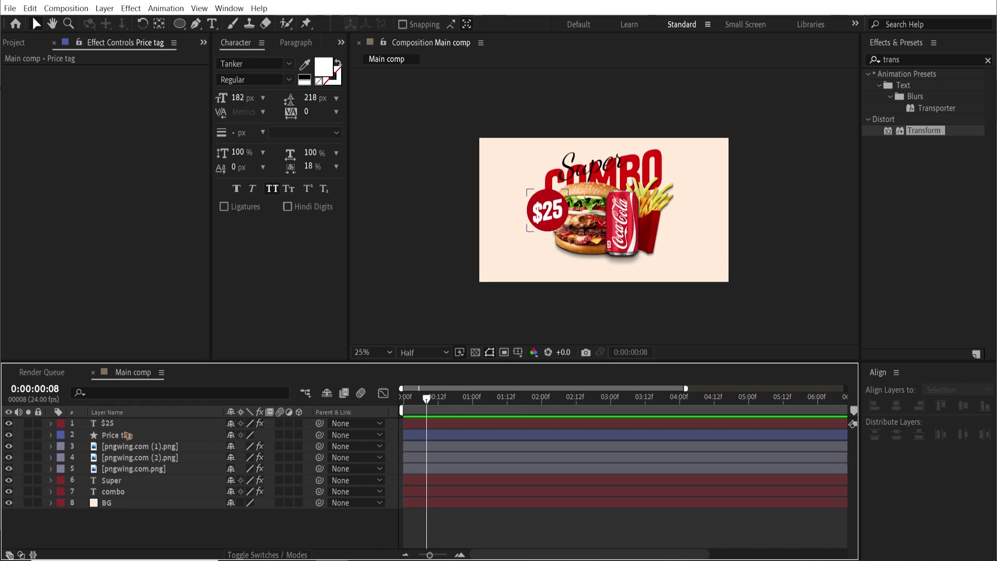
Parent the $25 layer to Price tag and move the Price tag's anchor point to the circle's center
left_click(124, 423)
left_click_drag(319, 423, 148, 438)
left_click(124, 435)
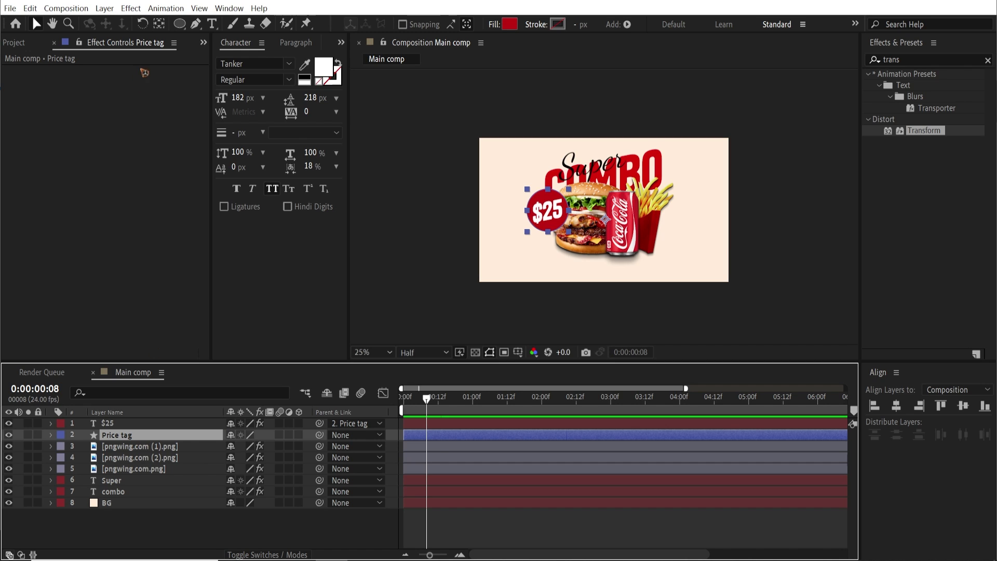
left_click(158, 24)
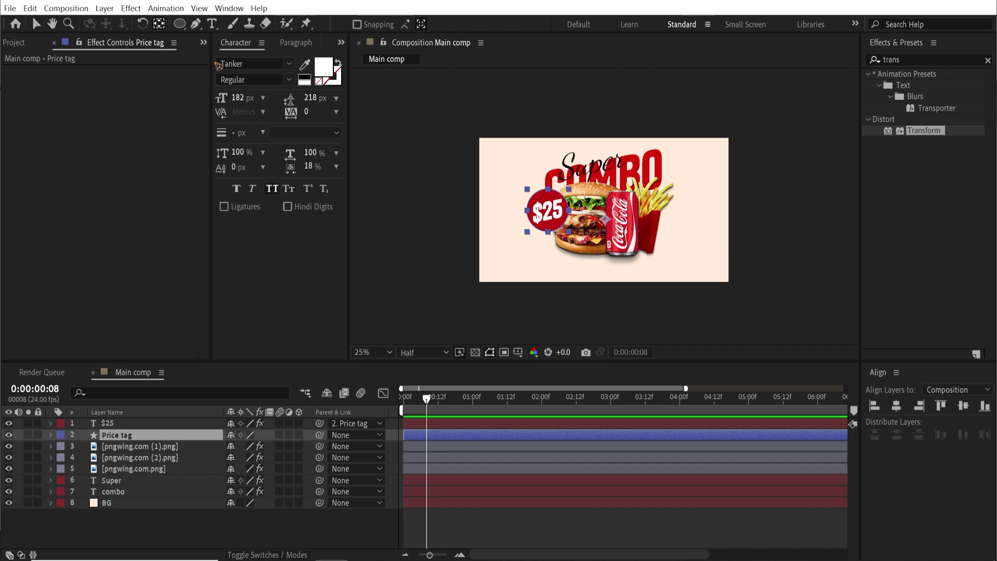
left_click_drag(604, 221, 547, 210)
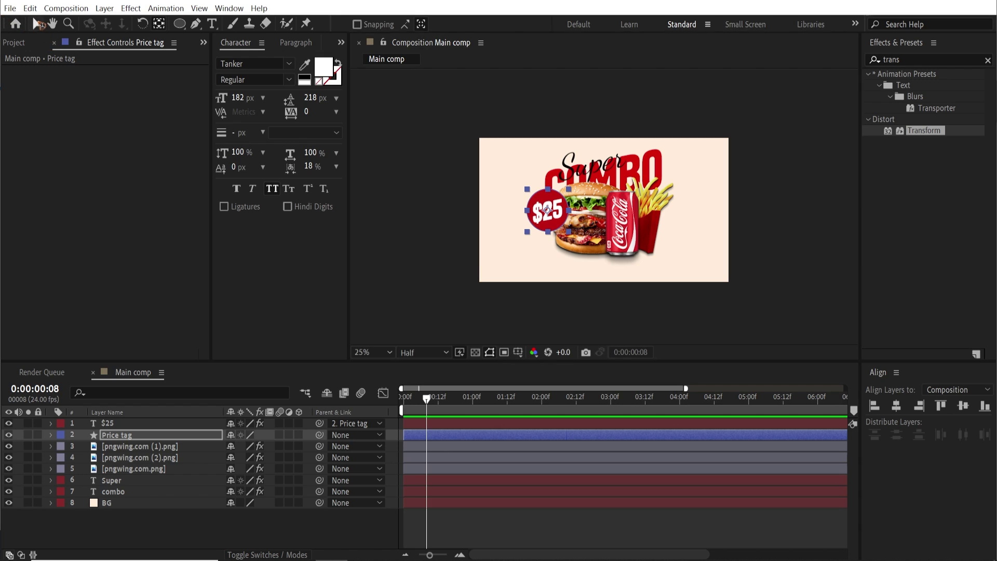
key("v")
left_click(225, 535)
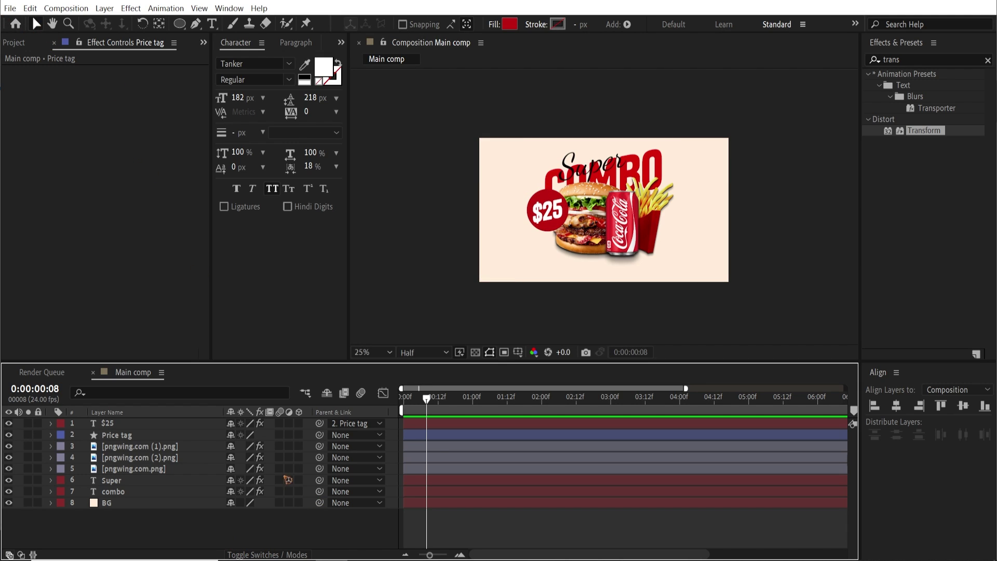
Add a new text layer near the composition's lower edge reading "call now" followed by the phone number
left_click_drag(354, 361, 354, 332)
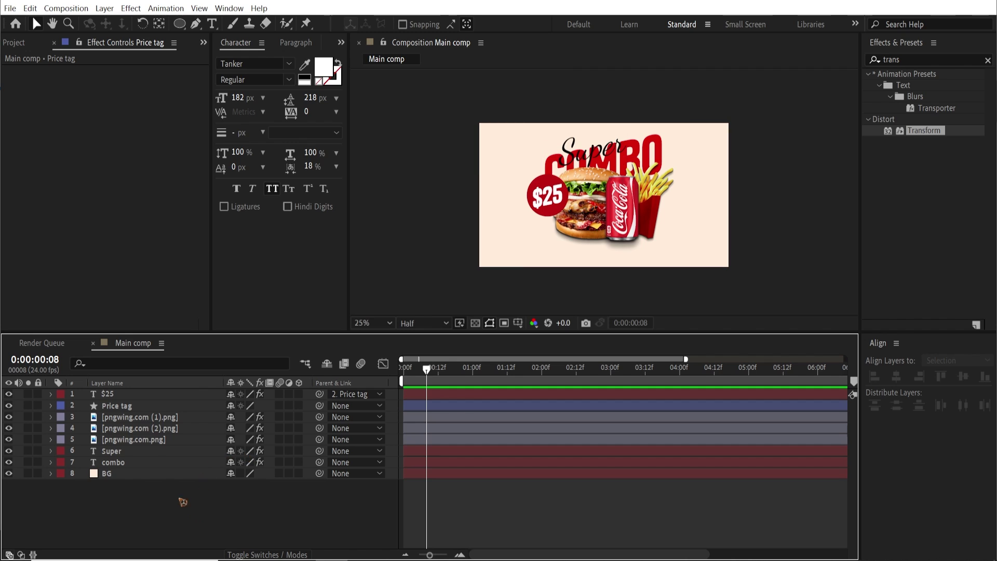
left_click(212, 24)
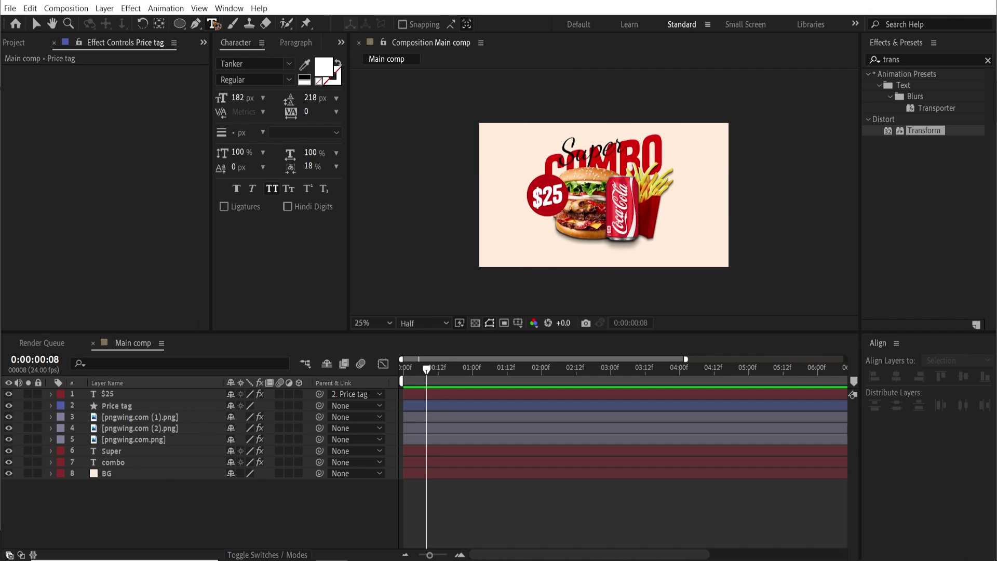
left_click(594, 282)
type("call")
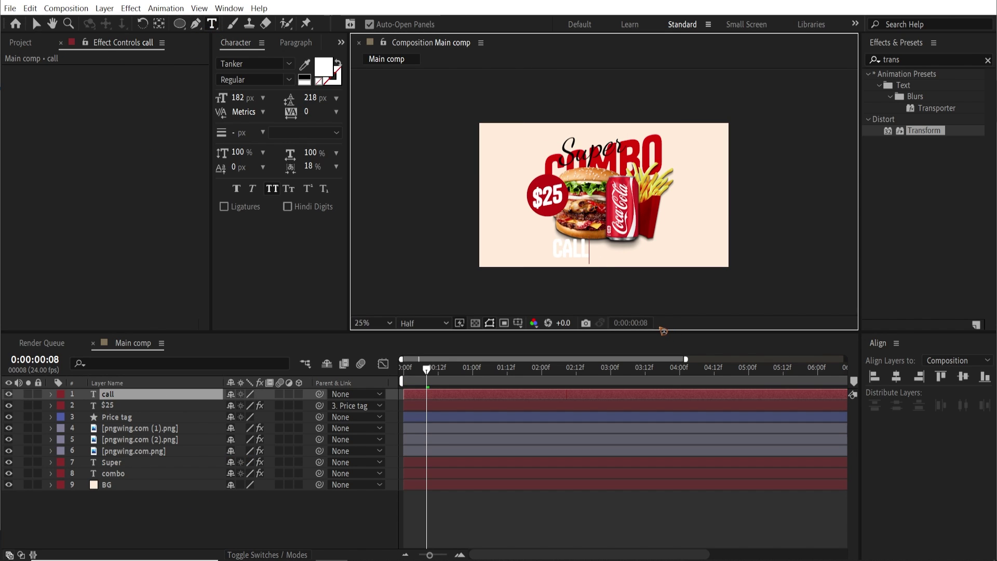
type(" now")
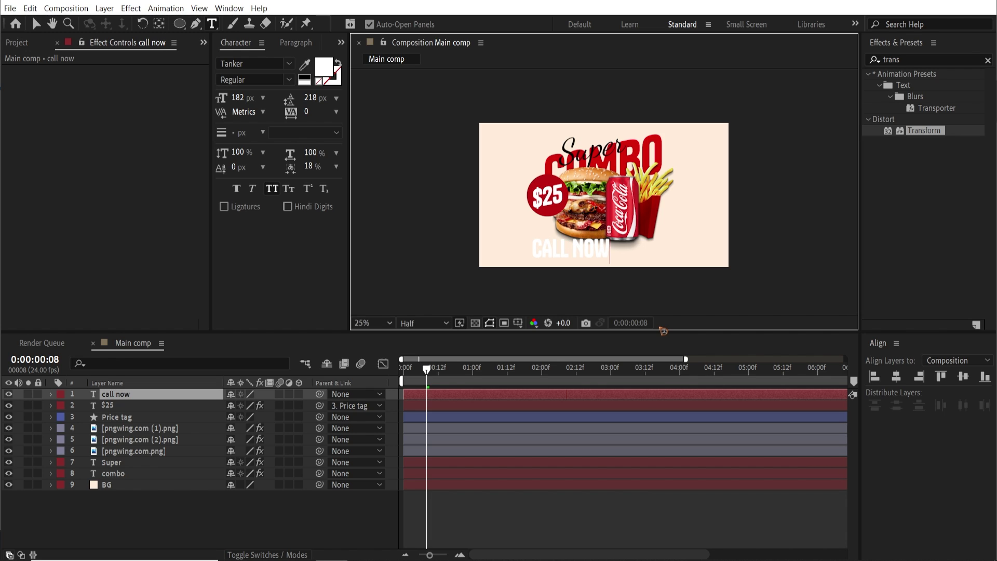
type(" 5252")
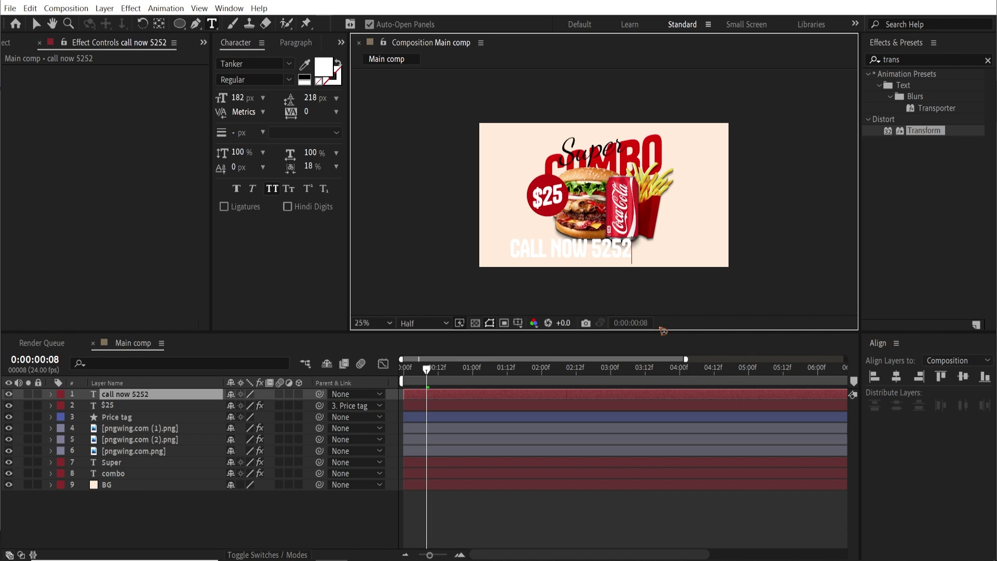
type(" 5252 5252")
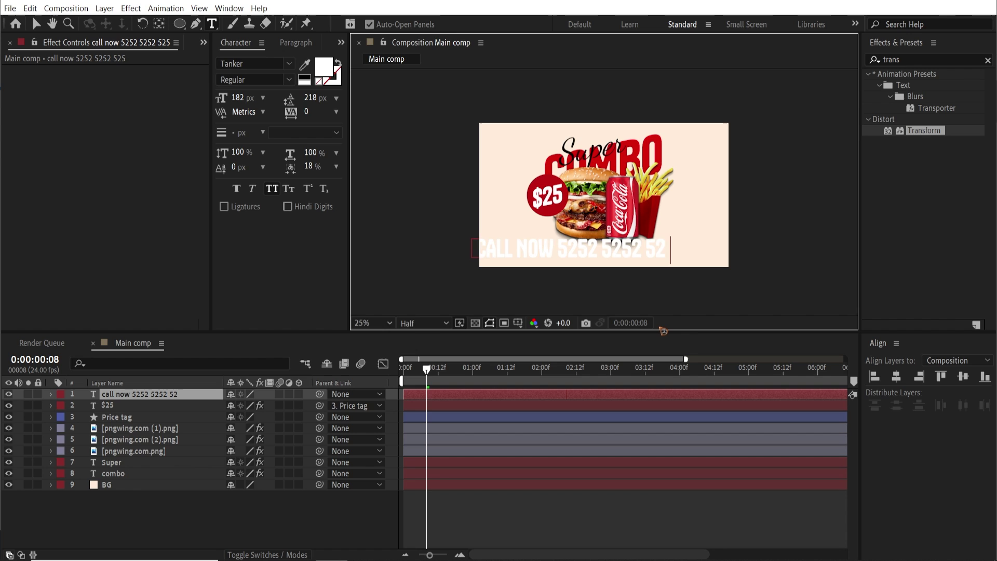
left_click(35, 25)
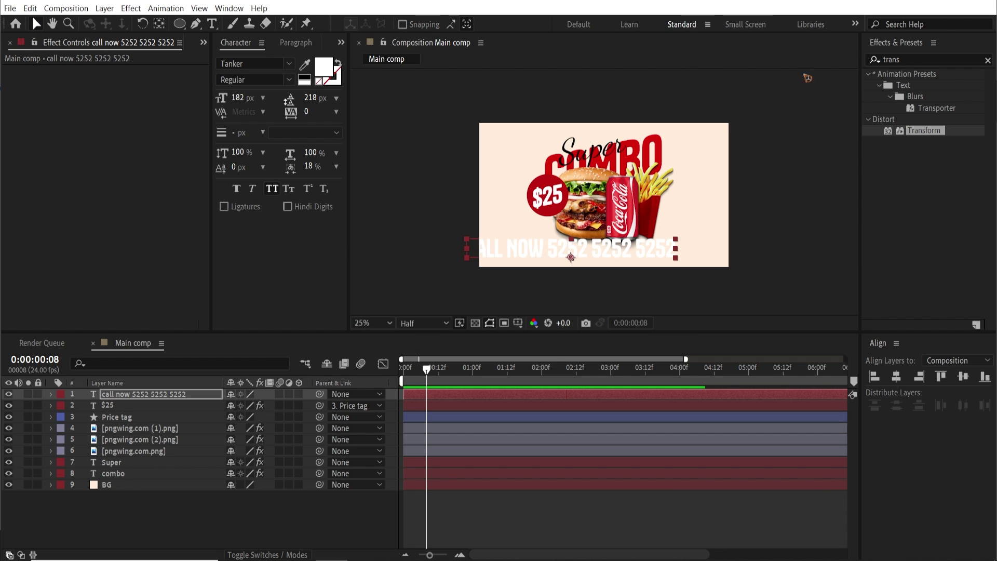
Color the call now text dark red and reduce its font size to 94 px
left_click(325, 70)
type("9D0003")
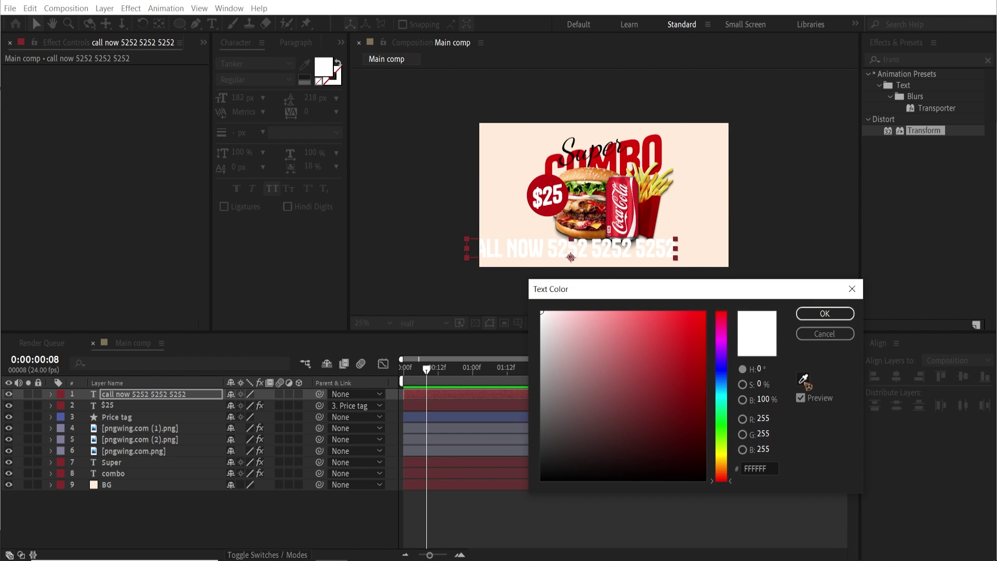
left_click(824, 314)
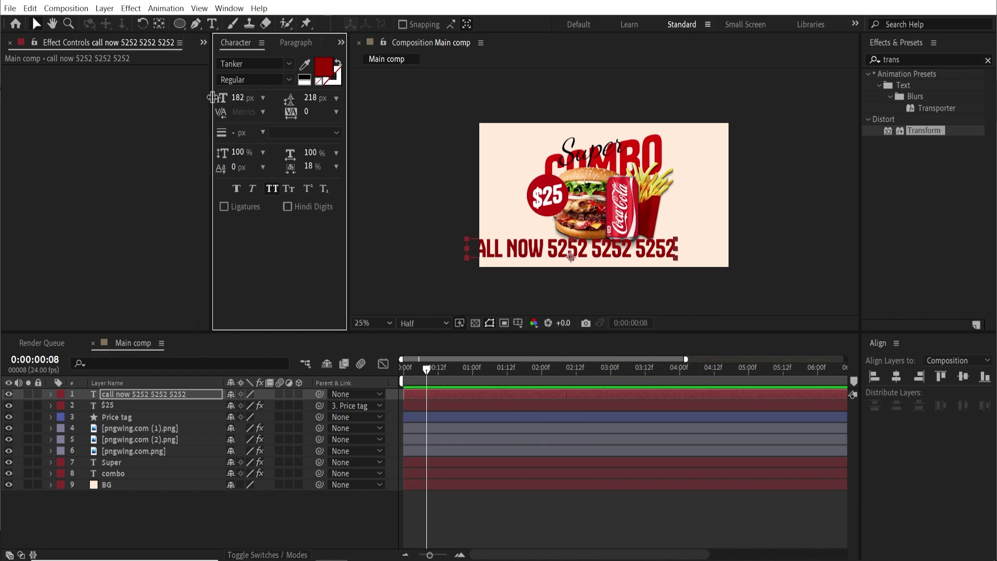
left_click_drag(237, 101, 185, 102)
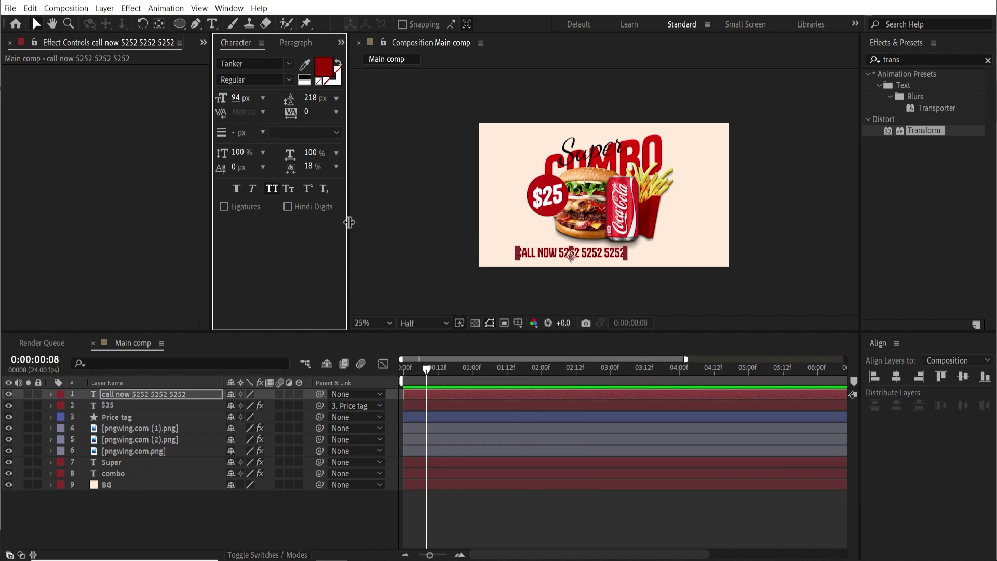
Center the call now text in the composition and move it straight down below the food images
left_click(897, 376)
left_click(963, 377)
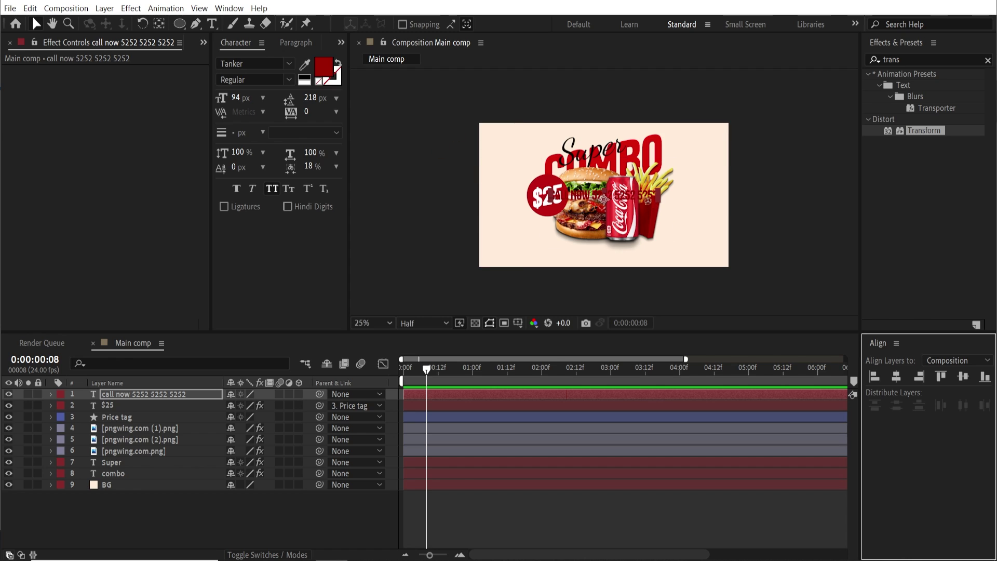
left_click_drag(604, 199, 603, 258)
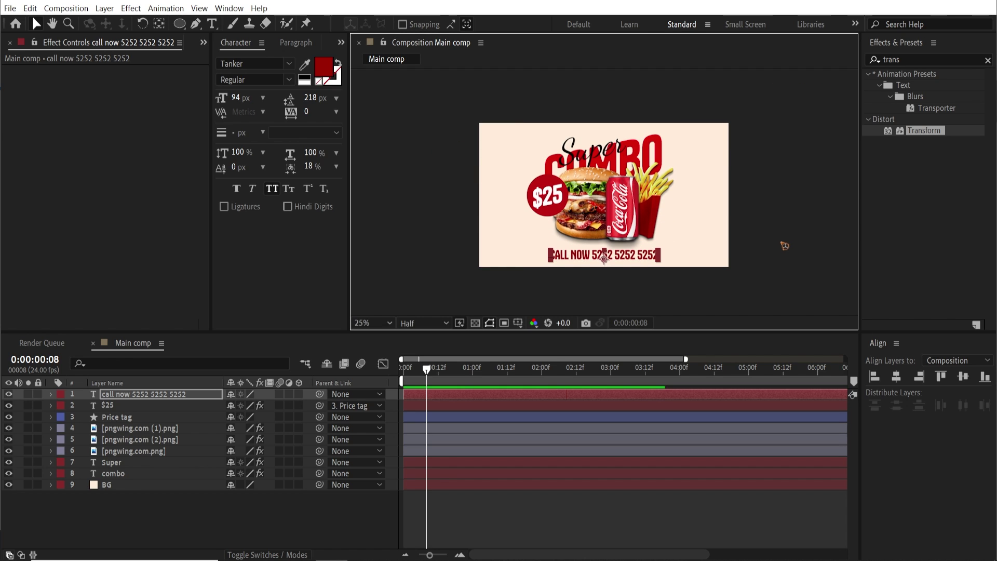
left_click(782, 243)
Nudge the call now text slightly to the right and up beneath the burger and cola
left_click(654, 256)
key("Right")
key("Right")
key("Right")
key("Right")
key("Right")
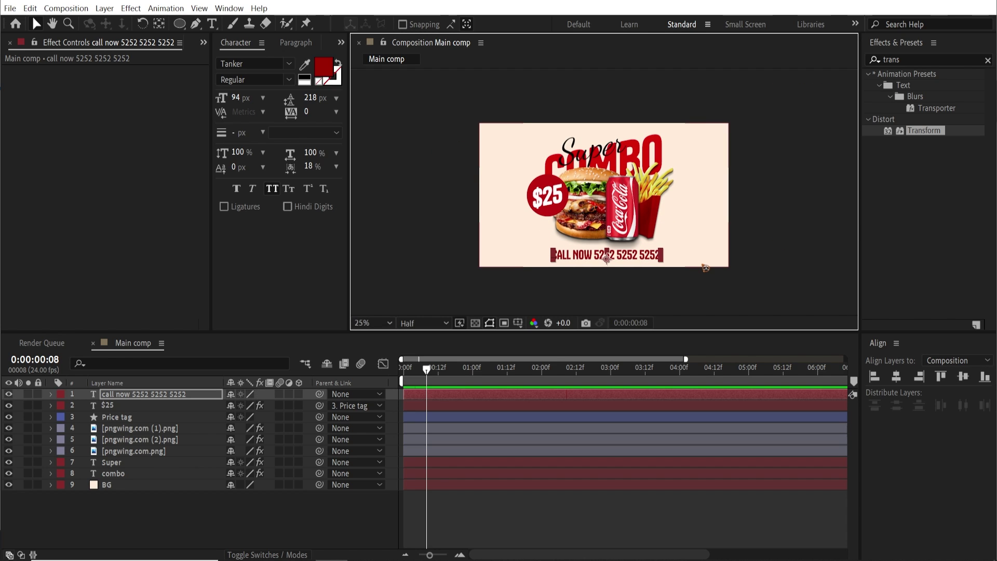
key("Up")
key("Up")
key("Up")
key("Up")
key("Up")
left_click(789, 220)
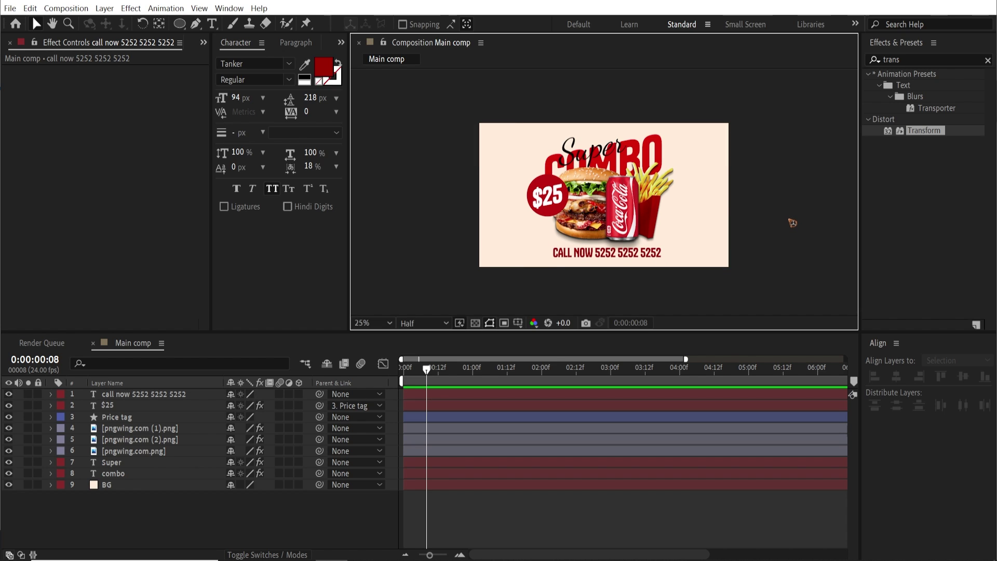
Play back the composition to preview the layout
left_click(426, 373)
key("space")
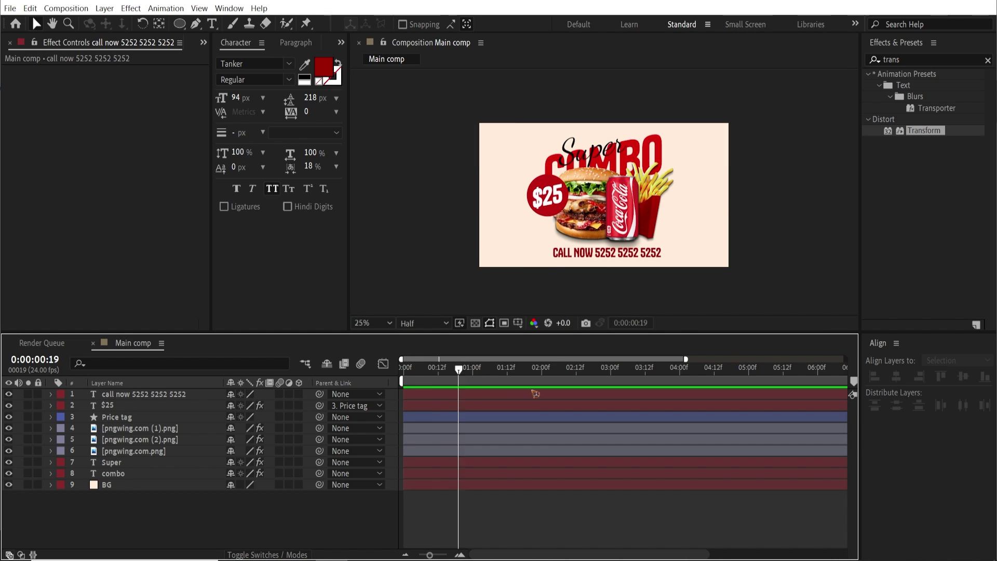
Nudge all layers except BG together slightly up and to the left in the composition
left_click(141, 473)
left_click(141, 398, "shift")
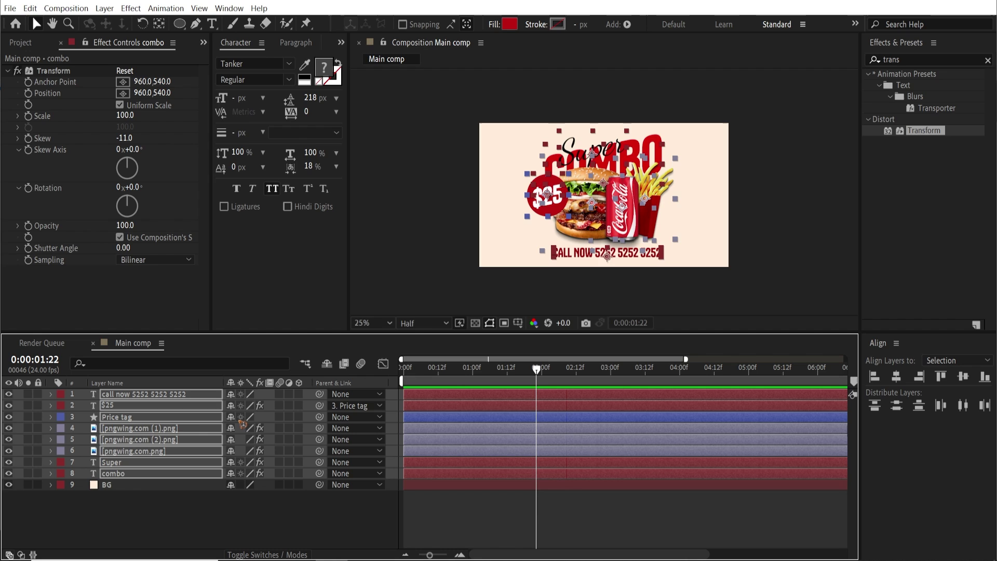
key("shift+Up")
key("shift+Up")
key("shift+Up")
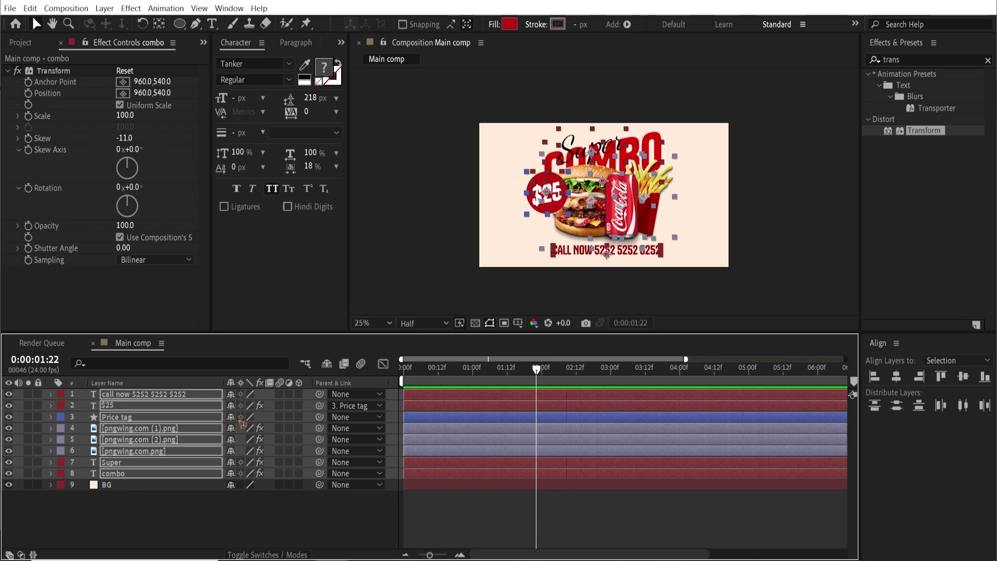
key("Left")
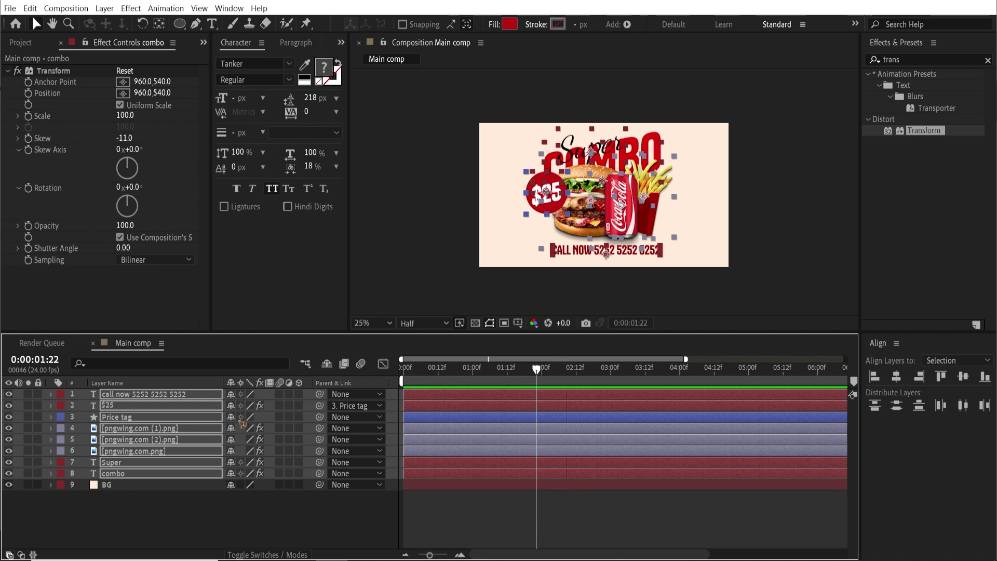
left_click(240, 525)
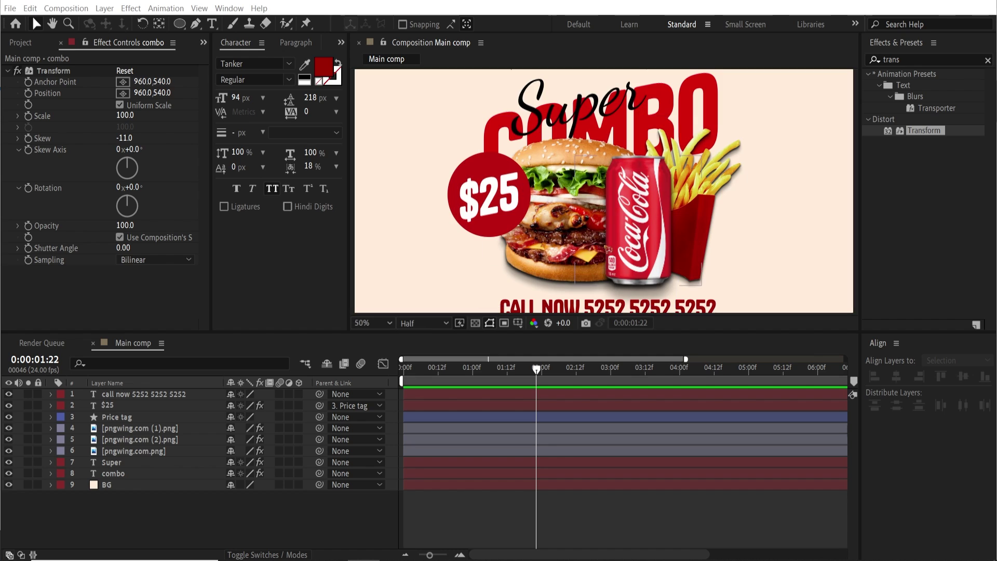
Add a Position keyframe at 0:00:00:20 to the burger layer, pngwing.com.png, holding its current place
key("period")
left_click(129, 452)
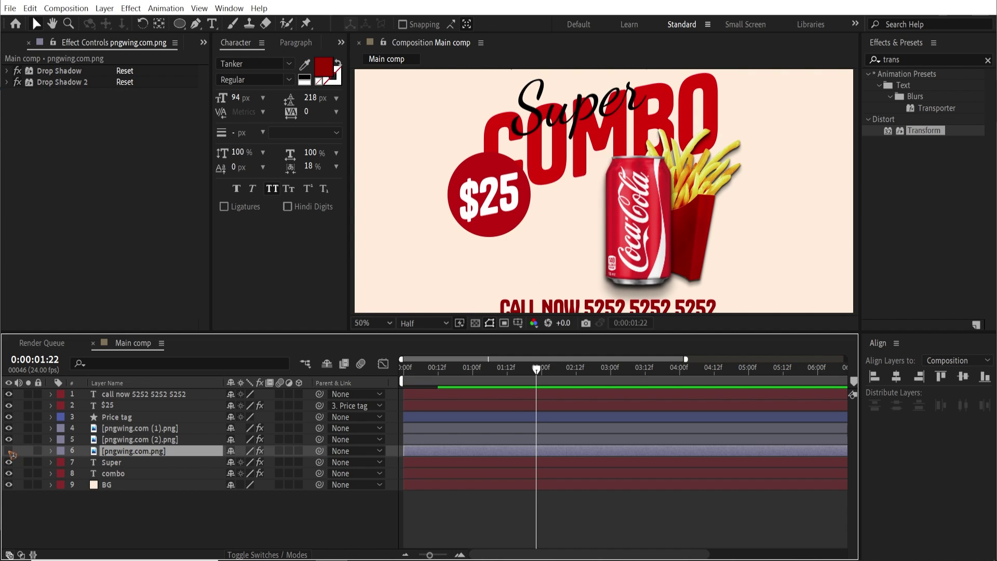
key("p")
key("Home")
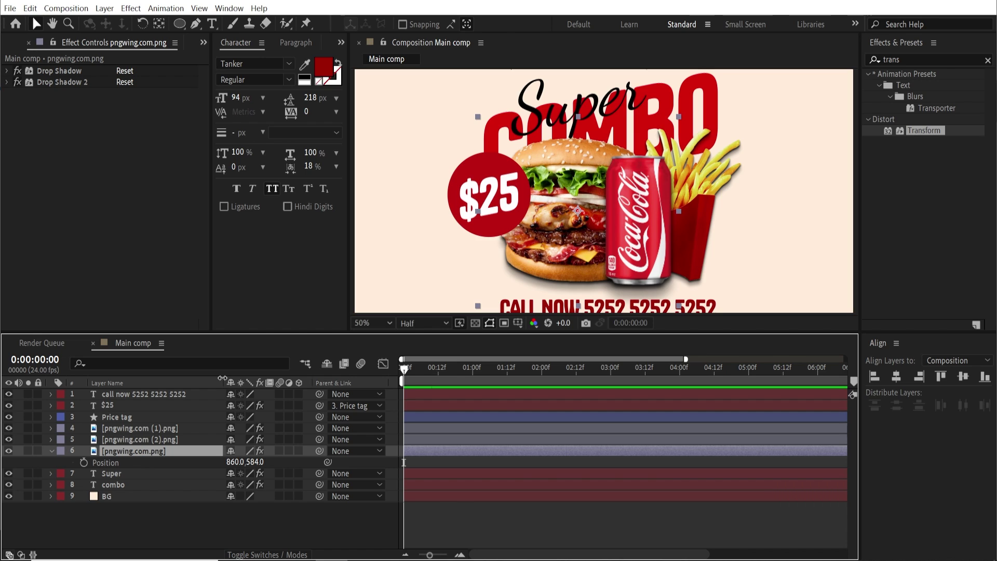
key("space")
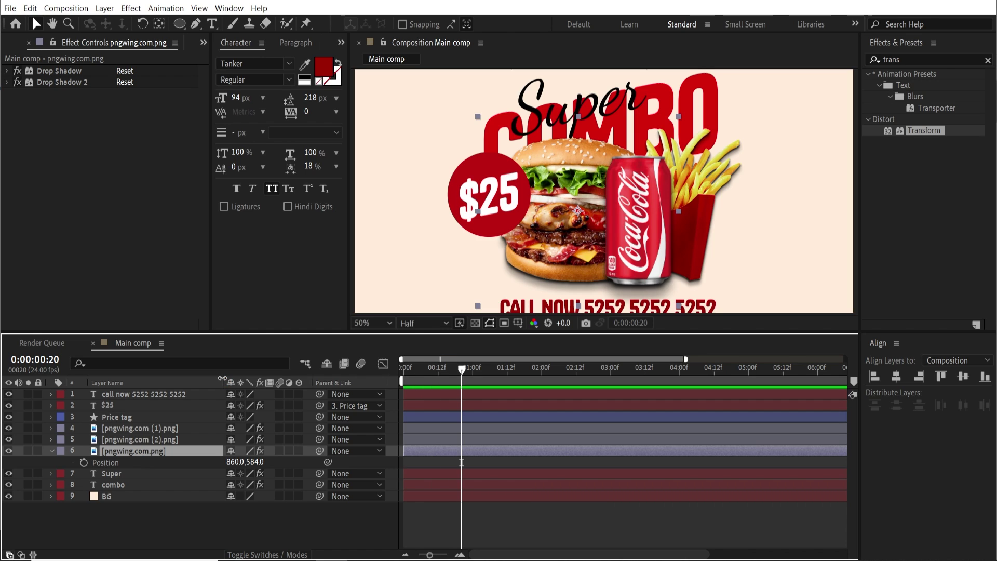
left_click(84, 462)
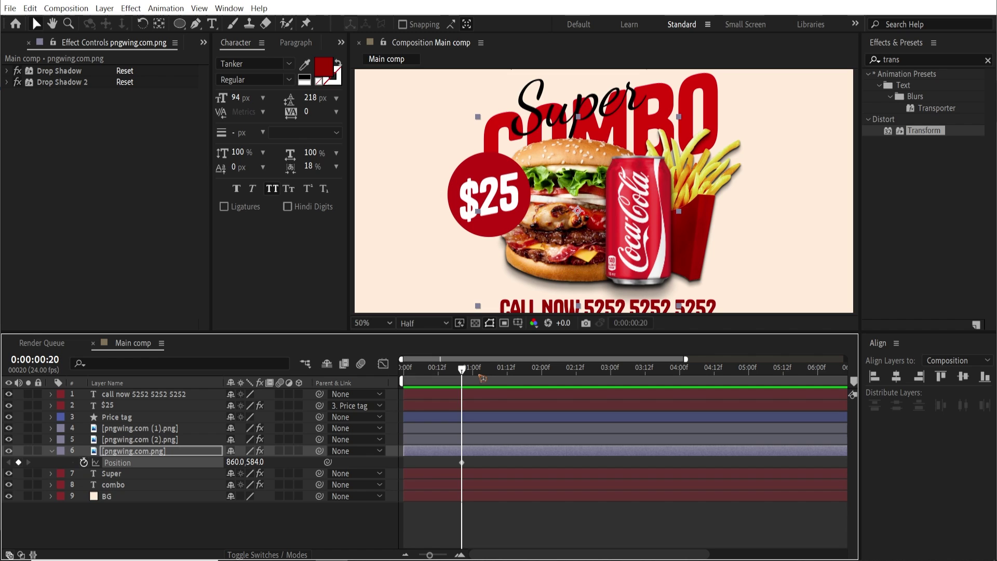
Set the burger's Y position to -1408 at the first frame so it drops in from above, and preview the move
key("Home")
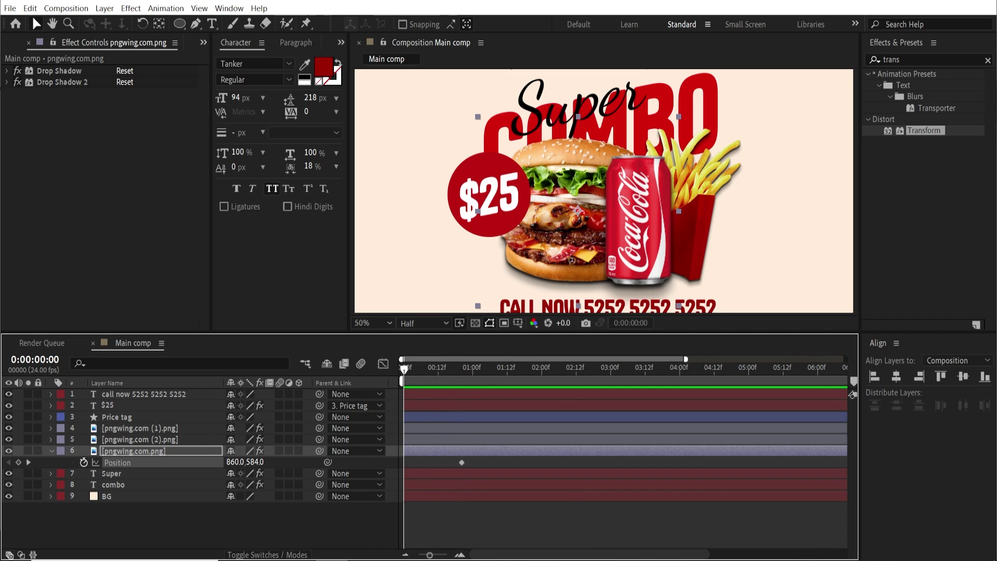
key("comma")
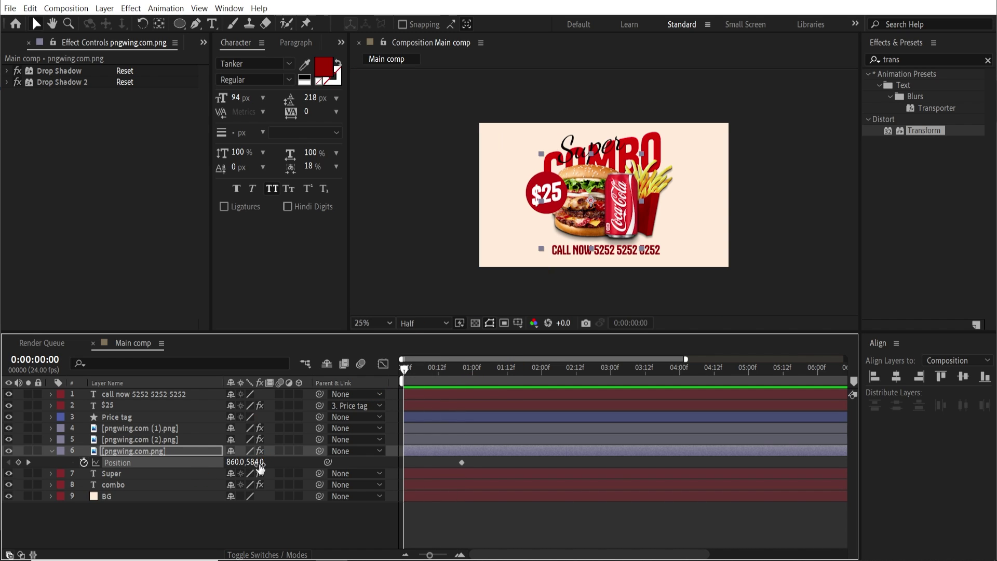
left_click_drag(260, 466, 151, 461)
key("comma")
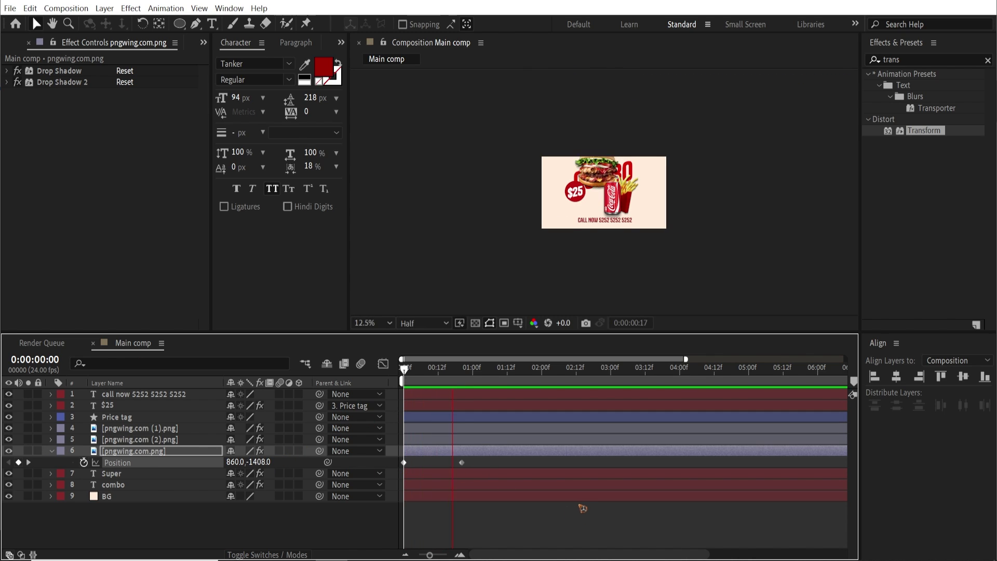
key("space")
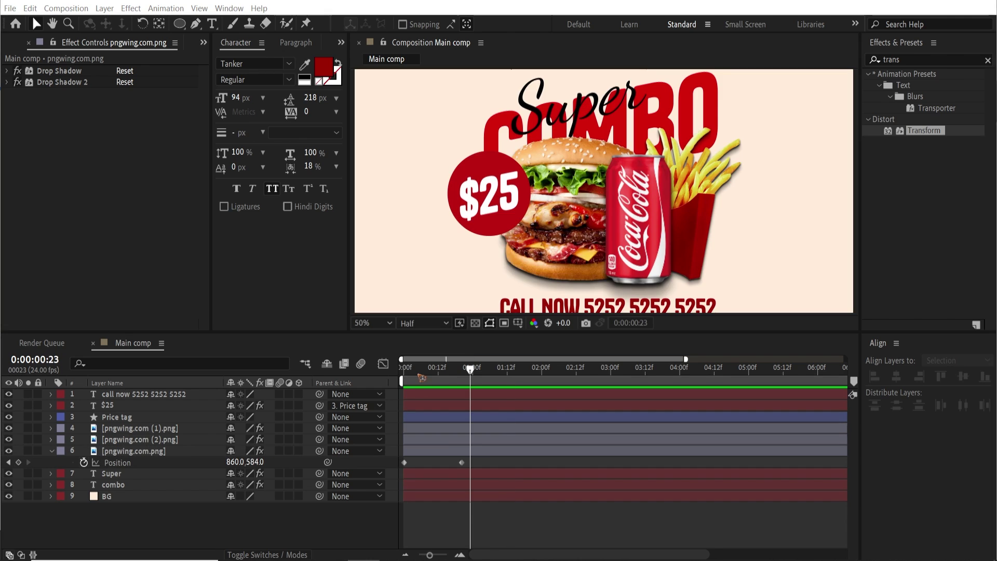
left_click_drag(432, 373, 471, 381)
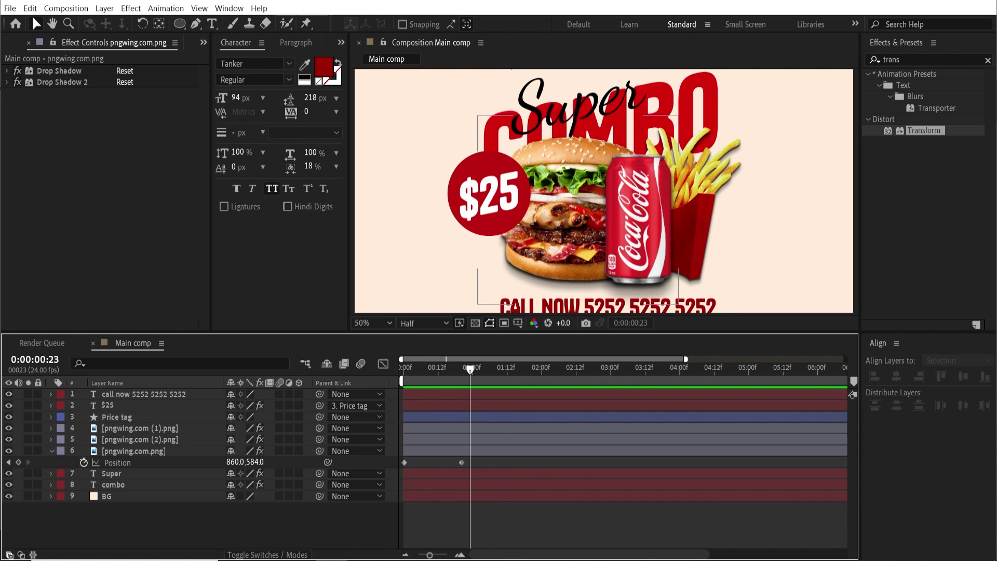
Switch to Notepad and copy the entire bounce expression, then return to After Effects
left_click_drag(0, 187, 423, 190)
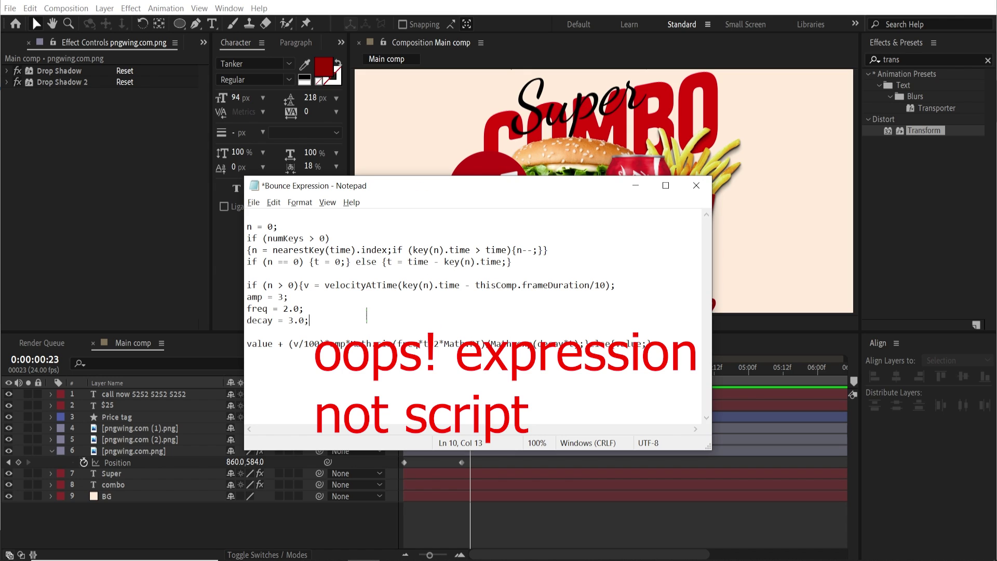
key("ctrl+a")
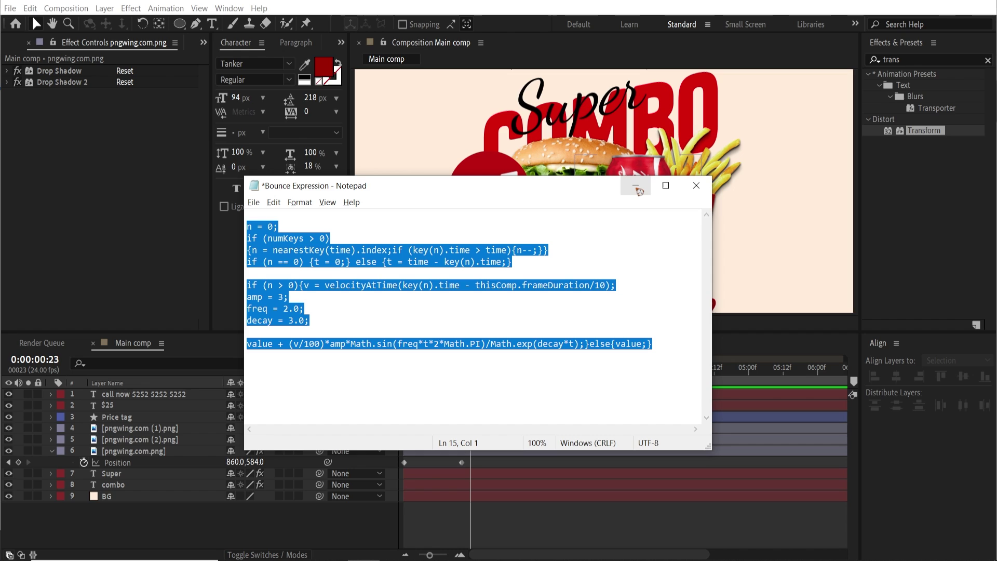
left_click_drag(570, 189, 0, 193)
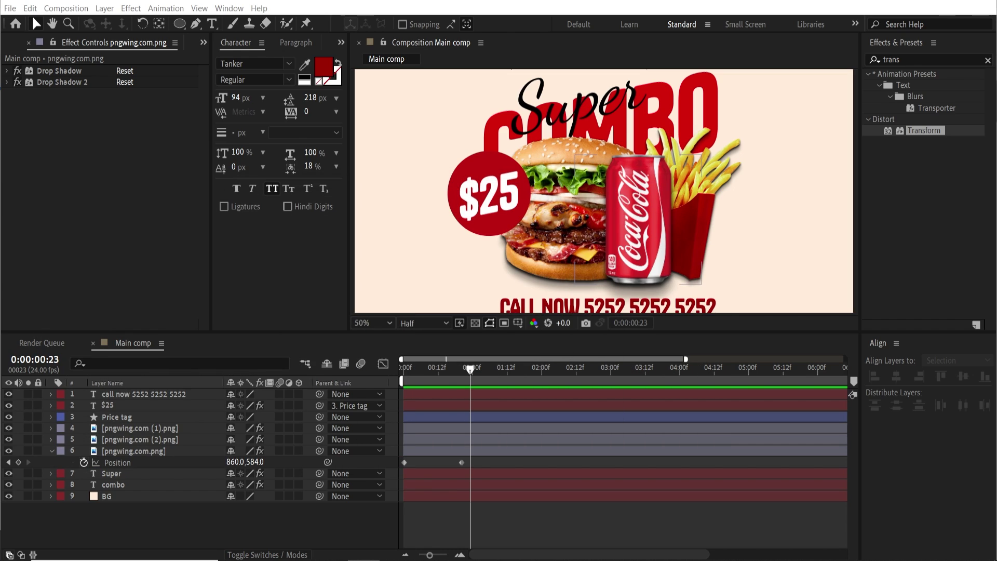
Paste the copied bounce expression into the burger layer's Position and preview the drop
left_click(83, 462, "alt")
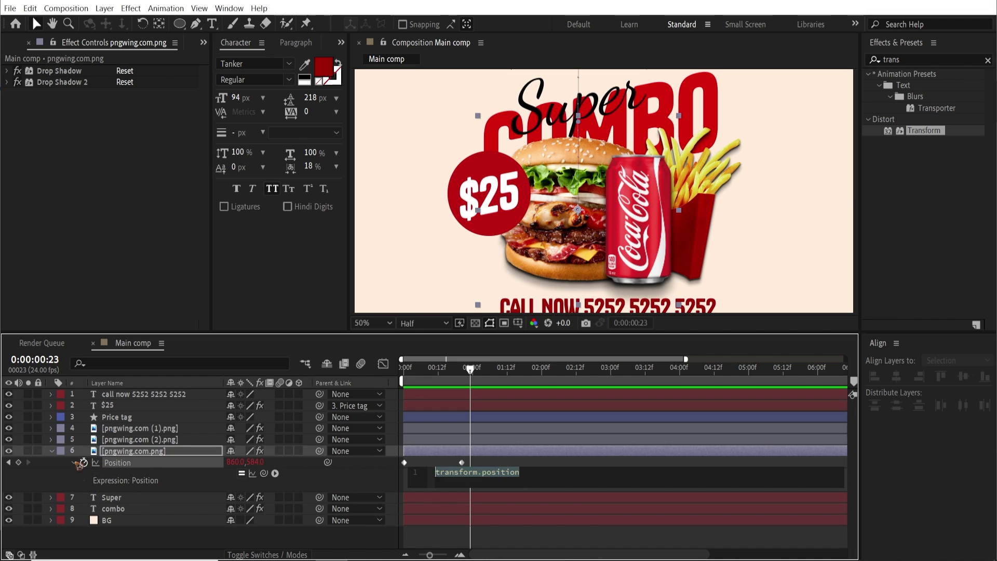
key("ctrl+v")
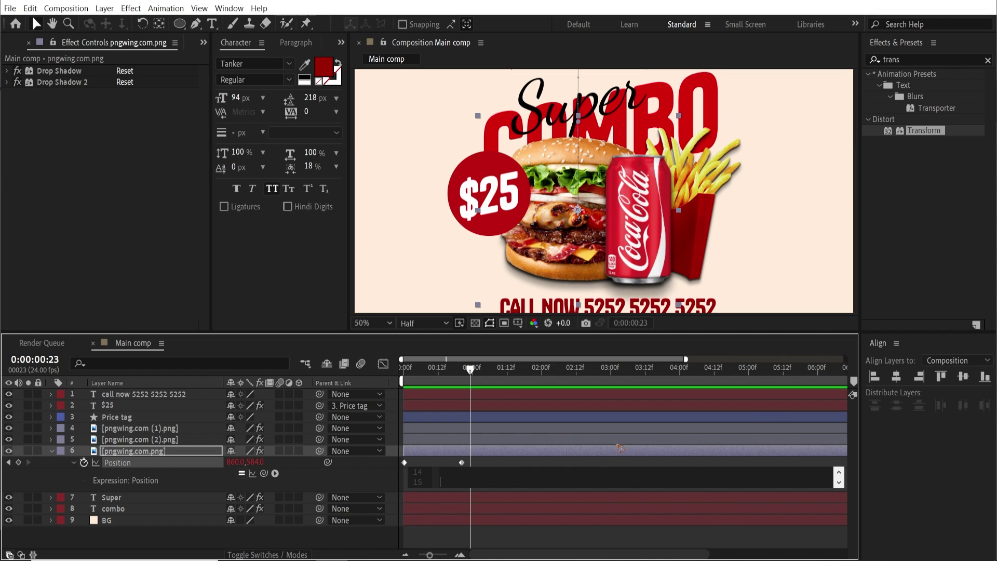
left_click(614, 432)
key("space")
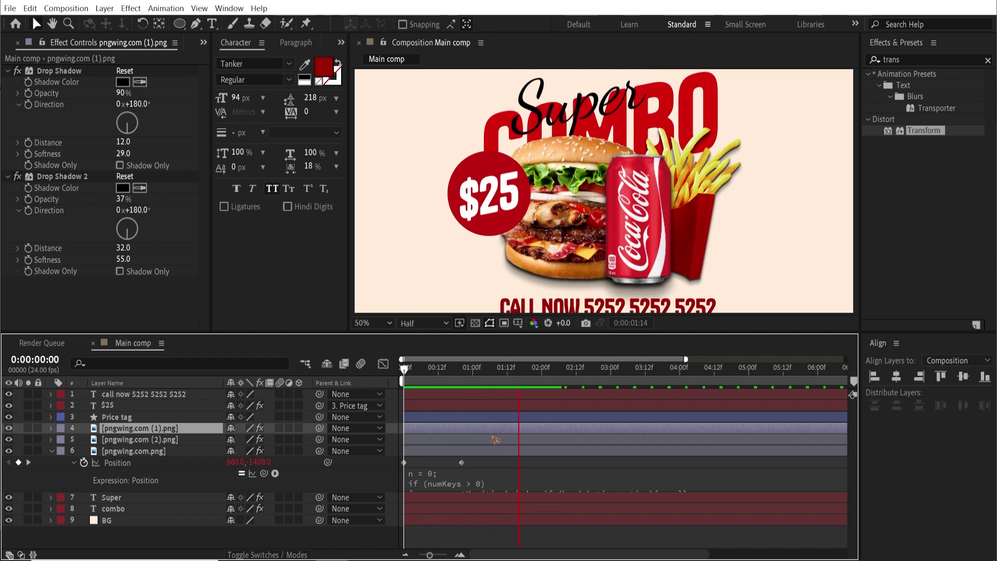
key("space")
Try Easy Ease on the burger's Position keyframes and preview the bounce
left_click(461, 462)
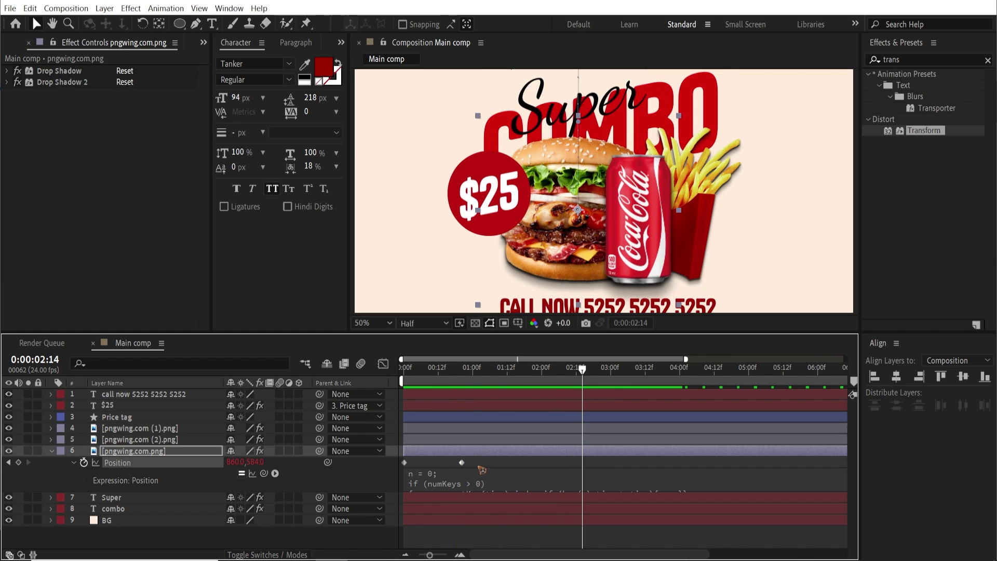
key("F9")
key("Home")
key("space")
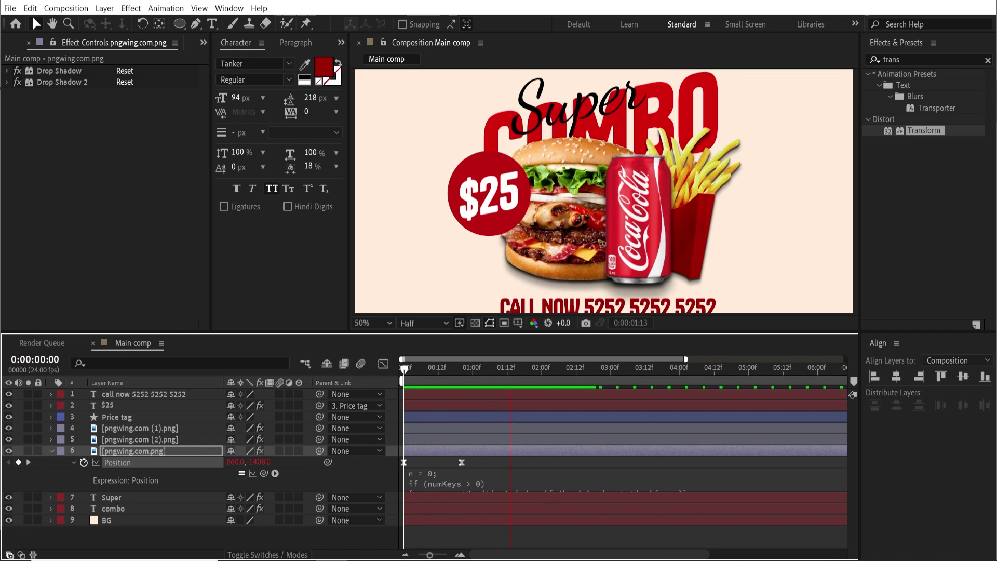
key("space")
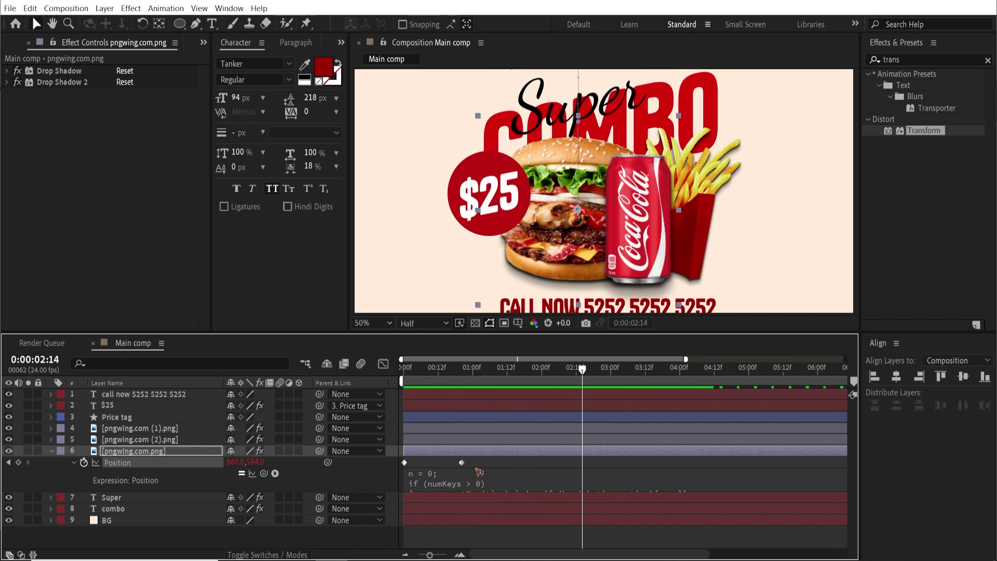
key("ctrl+z")
Replay the burger's bounce from the start, then enable motion blur for the burger layer and collapse its properties
left_click(497, 465)
left_click_drag(501, 471, 362, 462)
key("Home")
key("space")
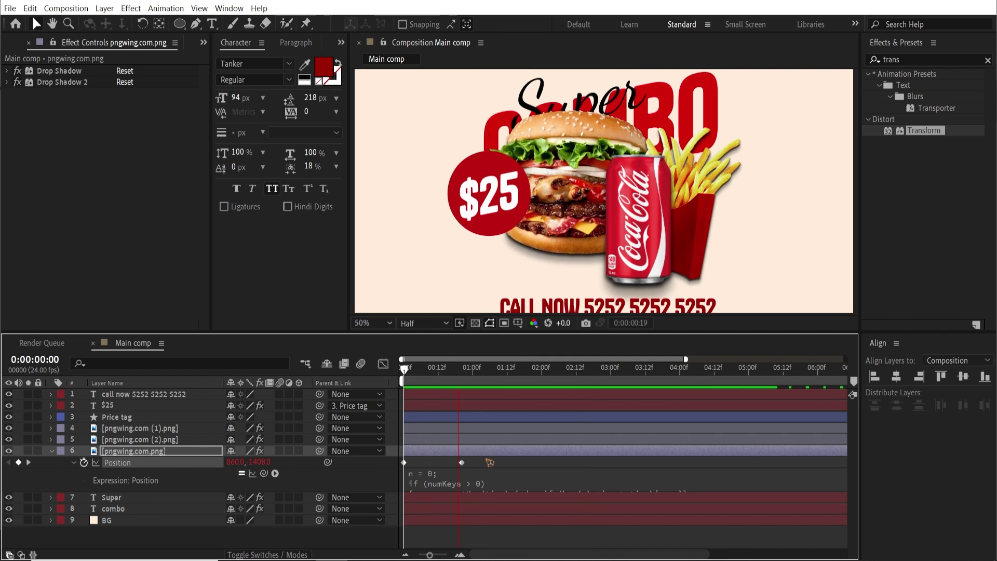
key("space")
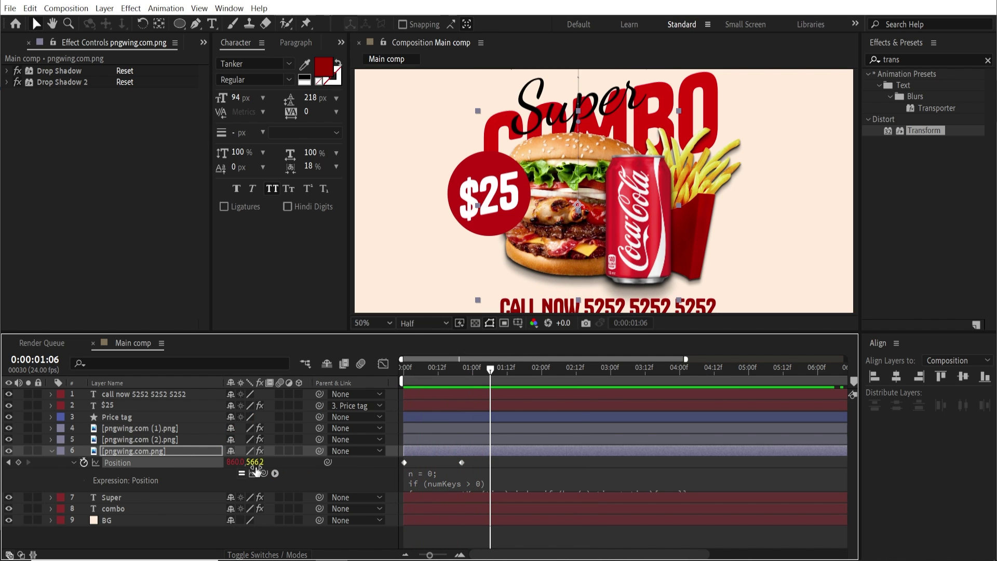
left_click(280, 450)
key("u")
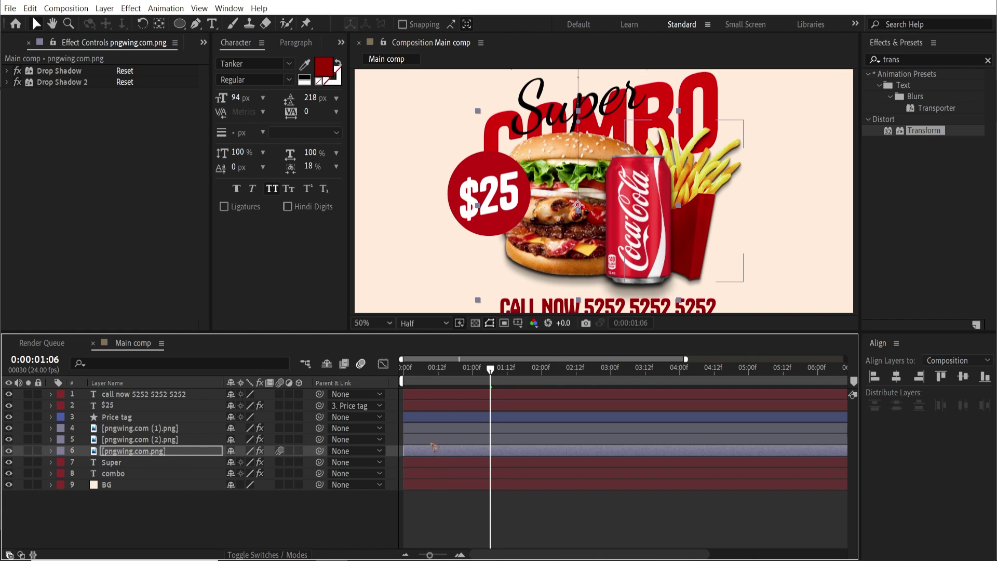
Identify the fries layer and place the cola layer, pngwing.com (1).png, beneath it in the layer stack
left_click(432, 441)
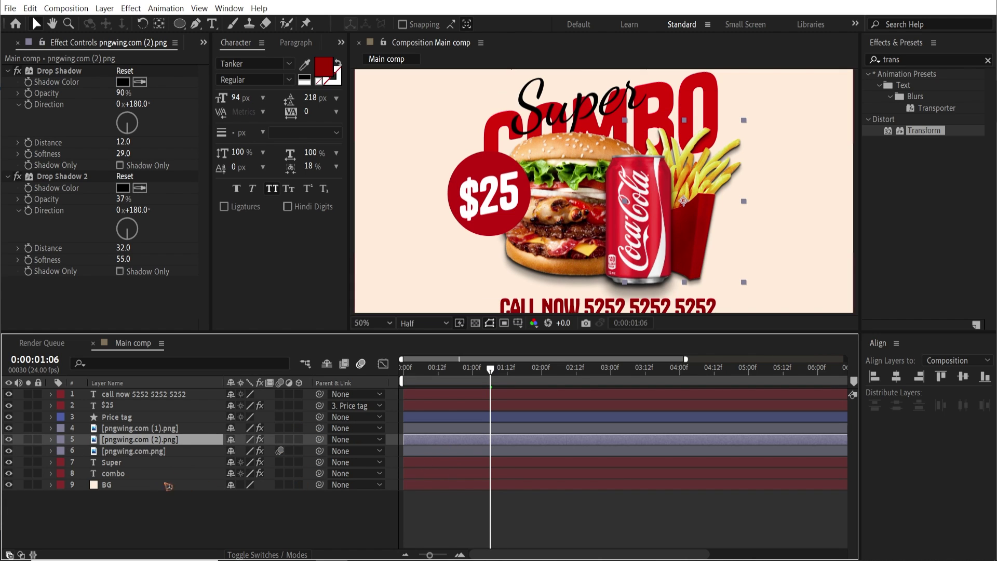
key("p")
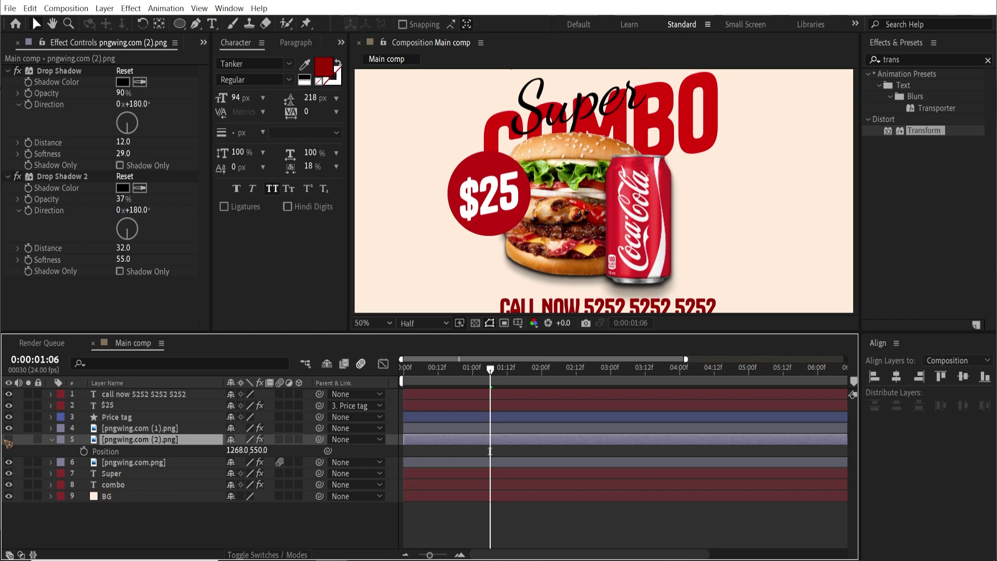
left_click_drag(61, 444, 140, 428)
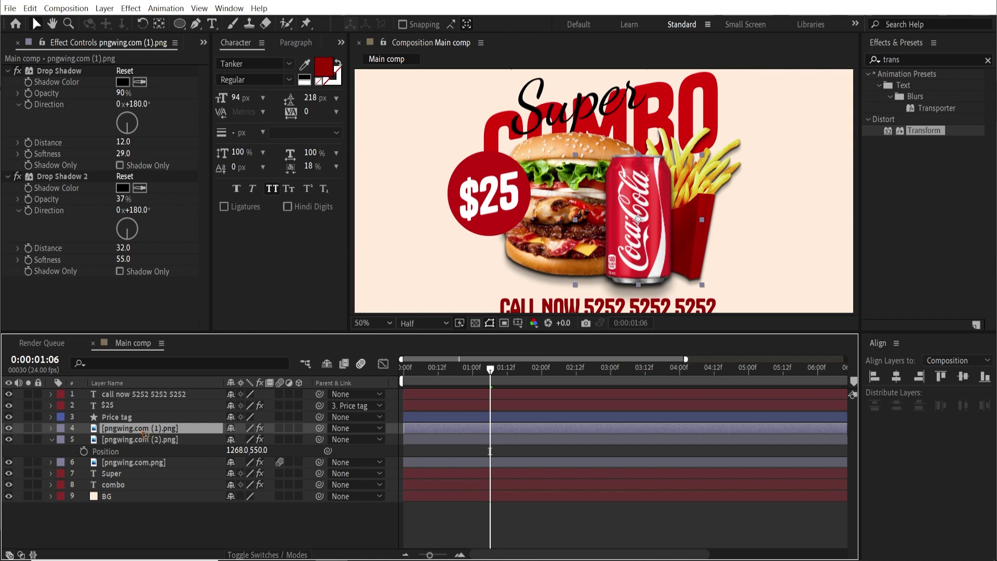
left_click(138, 450)
key("u")
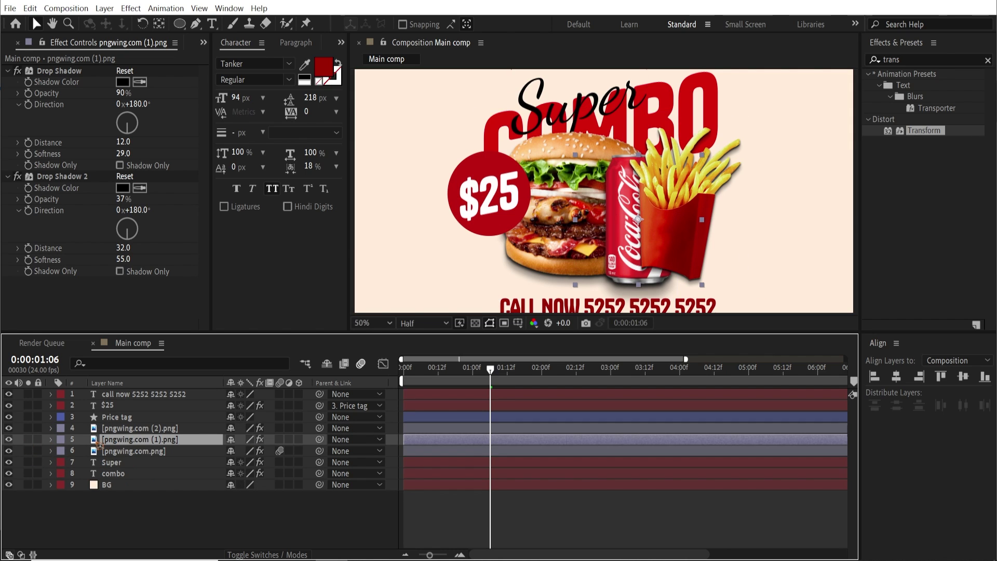
Add a Position keyframe to the cola layer at 0:00:00:20
key("p")
key("Home")
key("shift+Page_Down")
key("shift+Page_Down")
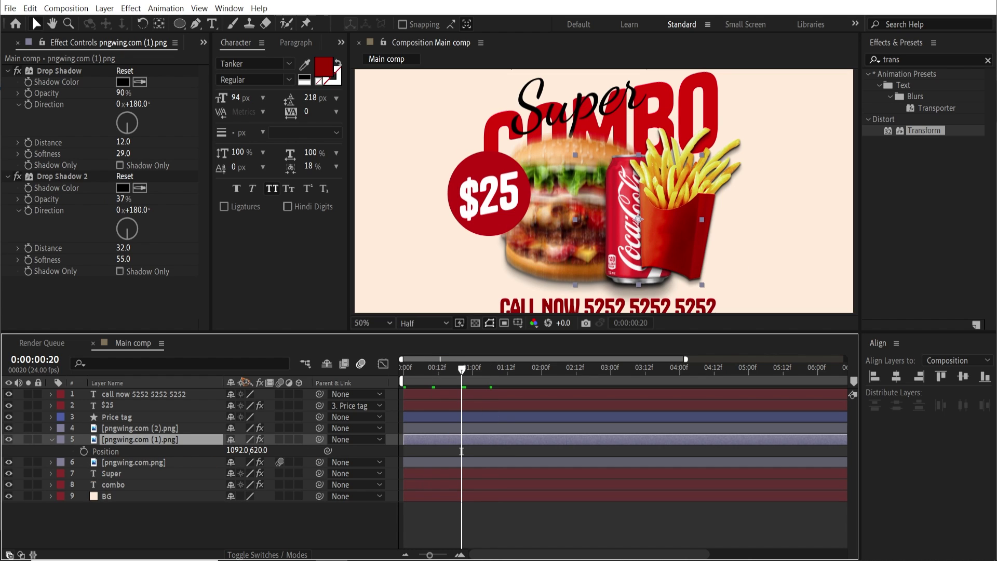
key("alt+shift+p")
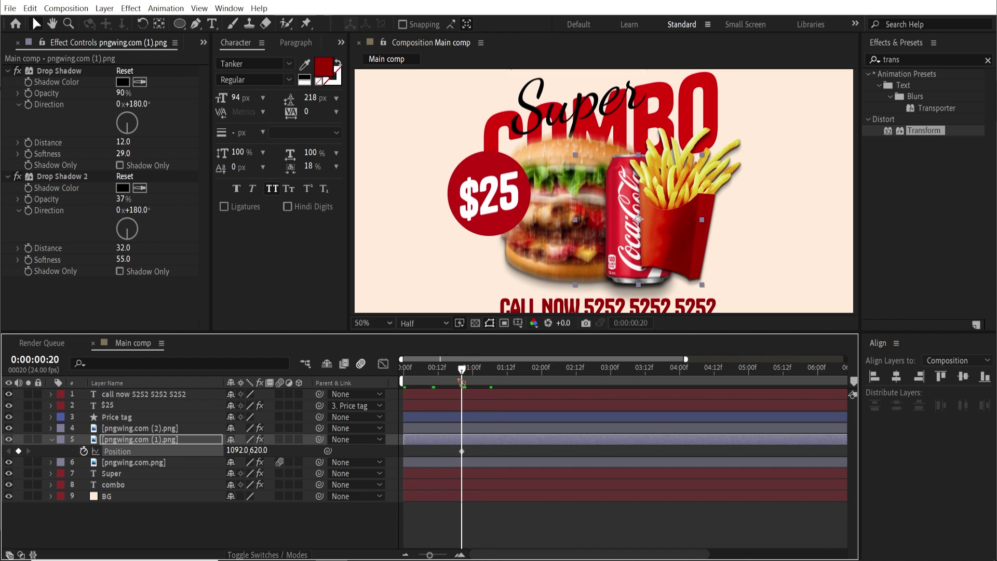
Set the cola's Y position to -1348 at the first frame so it starts above the composition
key("Home")
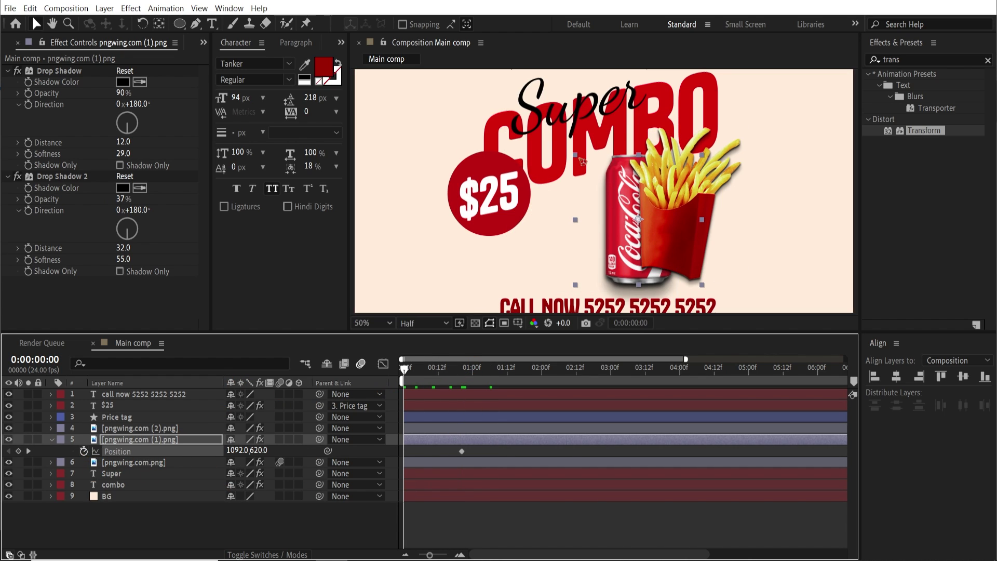
scroll(583, 161, "down", 2)
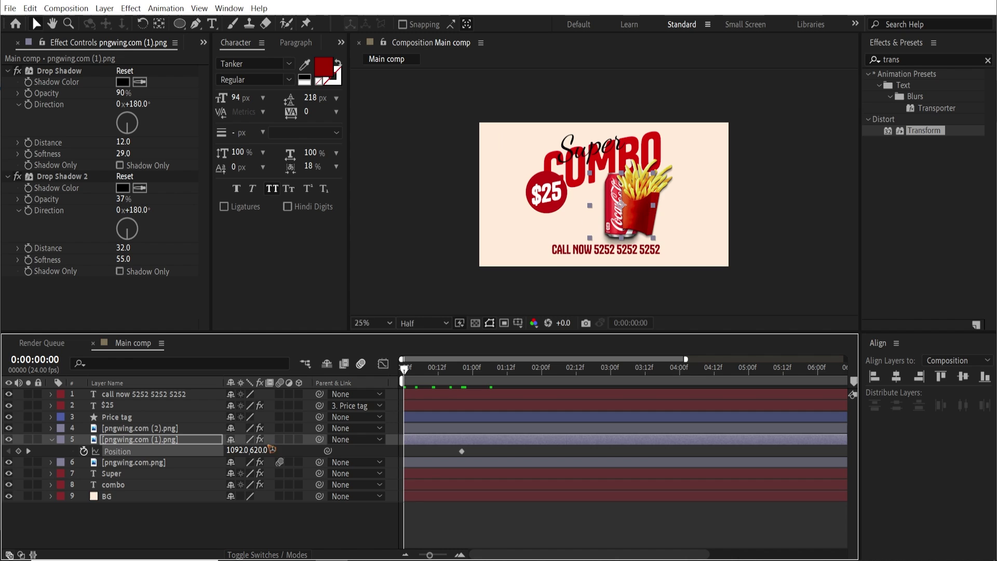
mouse_move(259, 451)
left_mouse_down()
mouse_move(34, 451)
mouse_move(258, 438)
mouse_move(251, 450)
left_mouse_up()
key("comma")
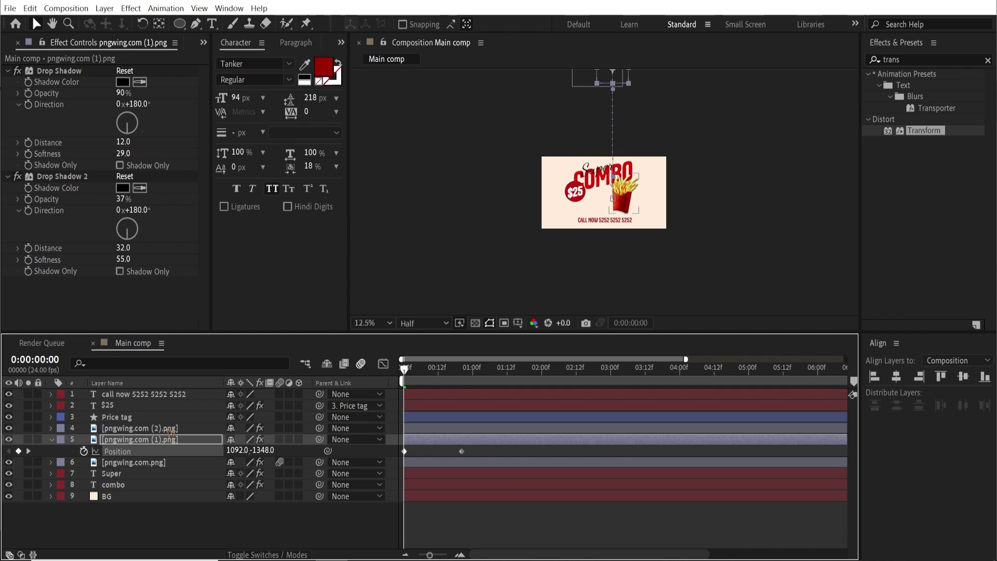
Add a Position keyframe at 0:00:00:20 to the fries layer, pngwing.com (2).png, keeping it in its place
left_click(122, 429)
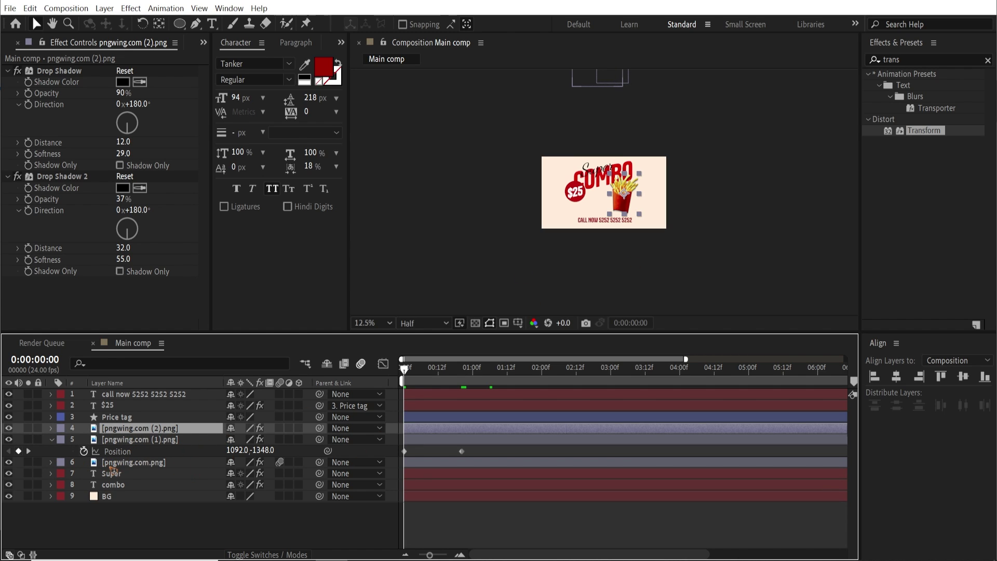
key("p")
left_click(463, 384)
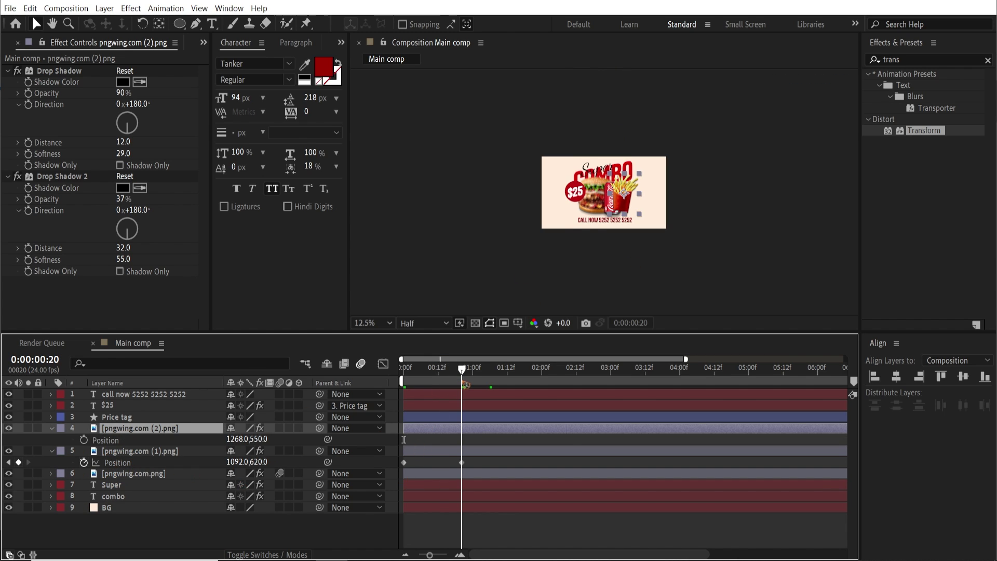
left_click_drag(258, 438, 228, 440)
key("ctrl+z")
left_click(84, 440)
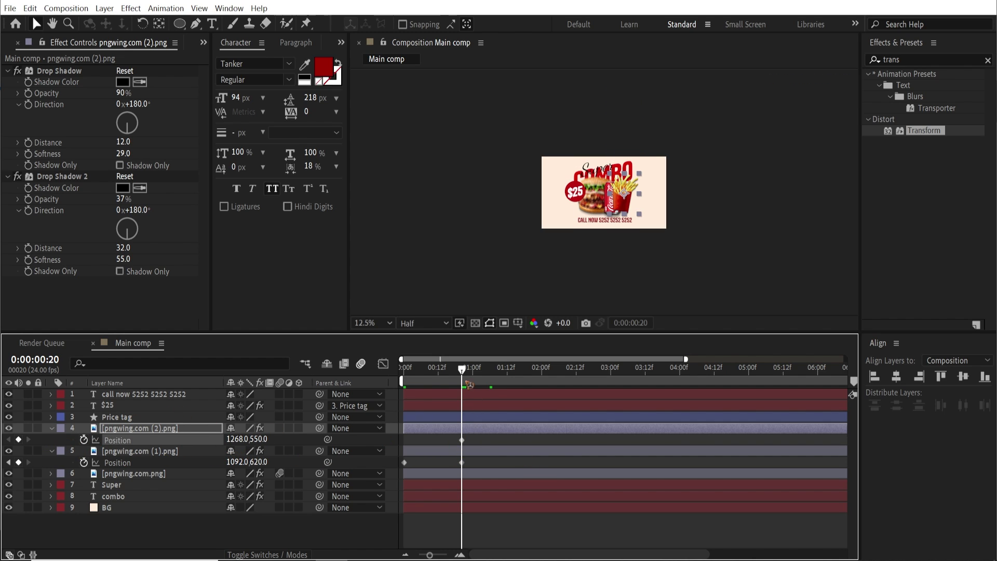
Set the fries layer's Y position to -1411 at the first frame and preview the drop
left_click_drag(469, 384, 401, 384)
left_click_drag(264, 438, 166, 439)
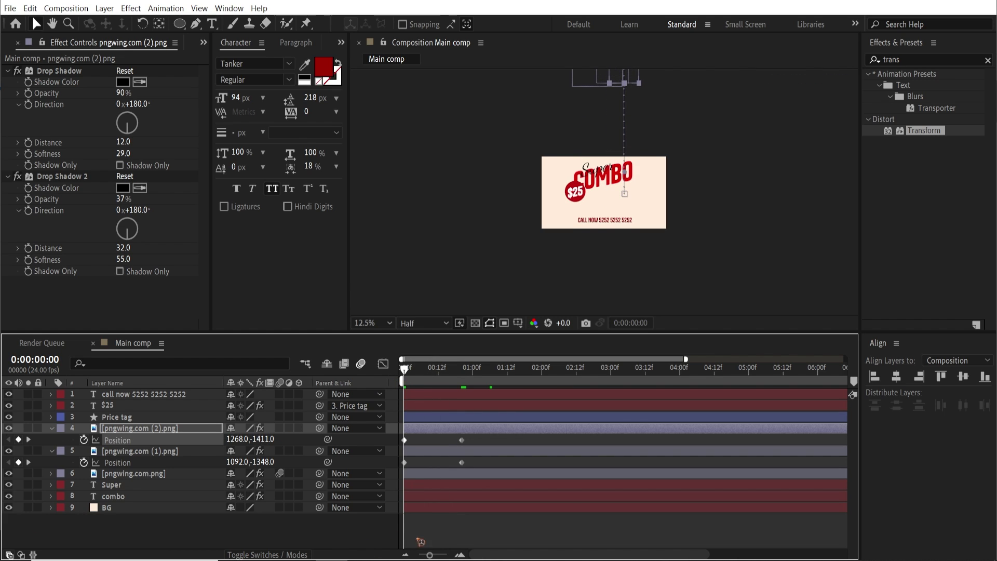
key("space")
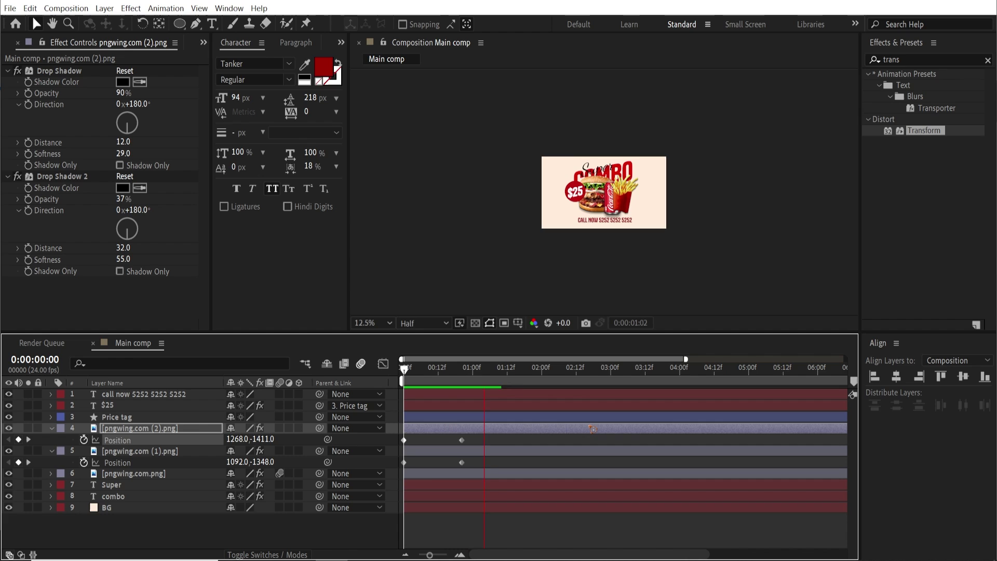
key("space")
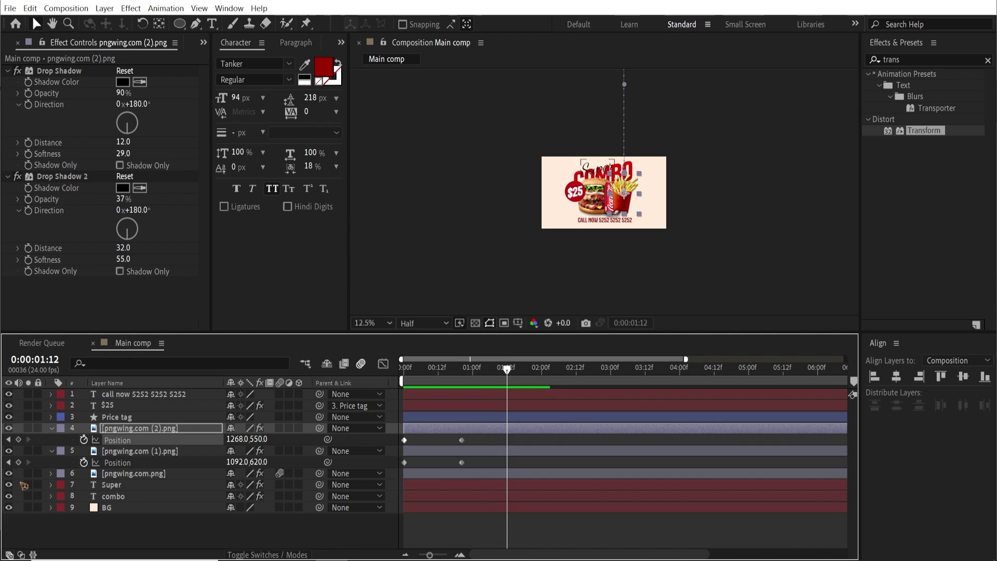
Paste the copied bounce expression onto the Position property of the cola layer, pngwing.com (1).png, and collapse the layer
left_click(83, 462, "alt")
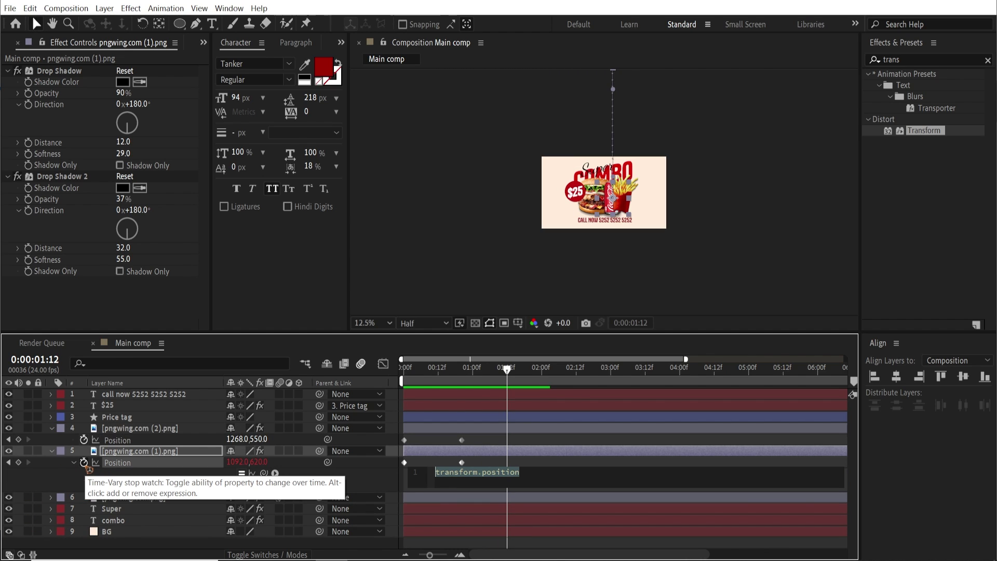
key("ctrl+v")
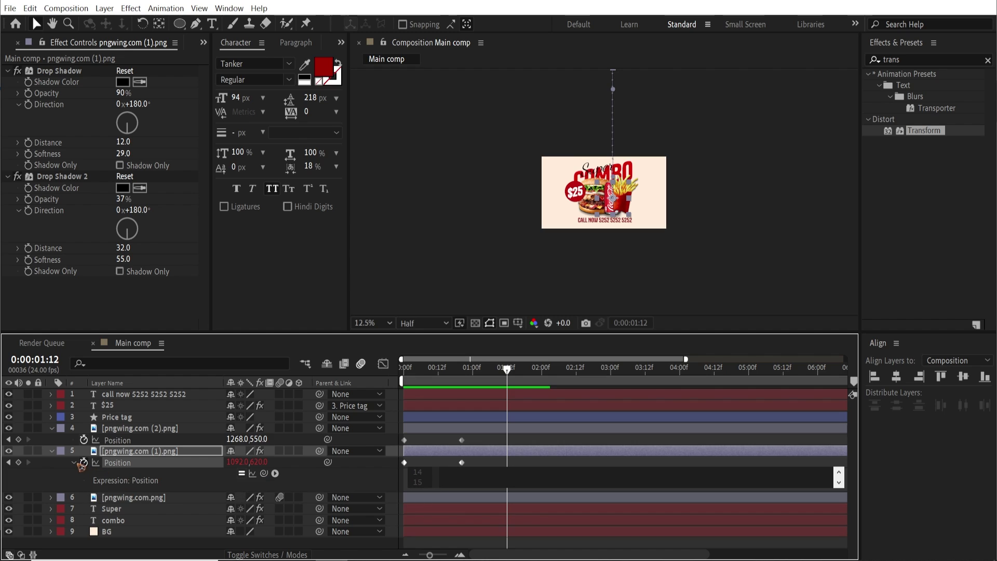
left_click(51, 451)
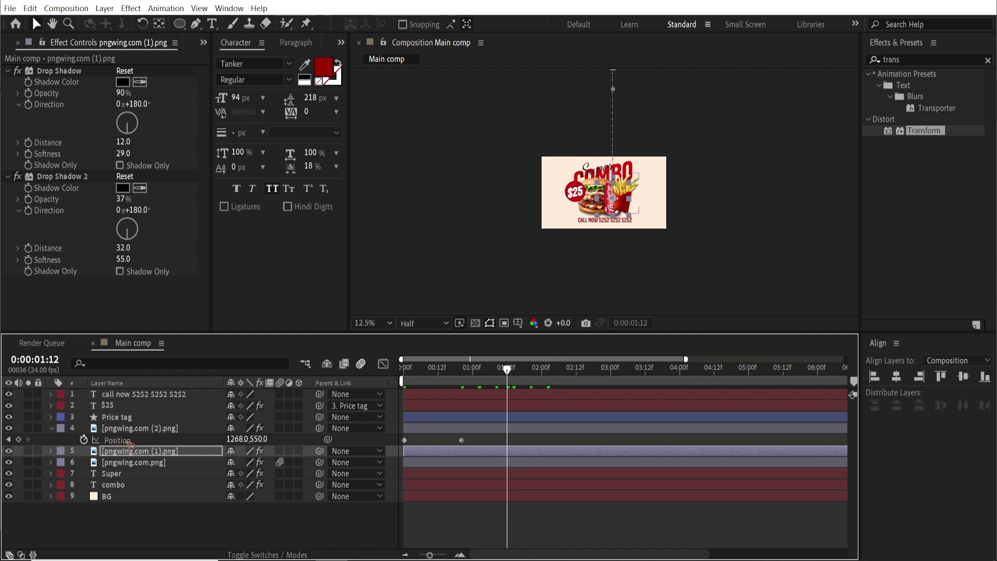
Paste the bounce expression onto the Position property of the fries layer, pngwing.com (2).png, and preview the animation from the first frame
left_click(84, 440, "alt")
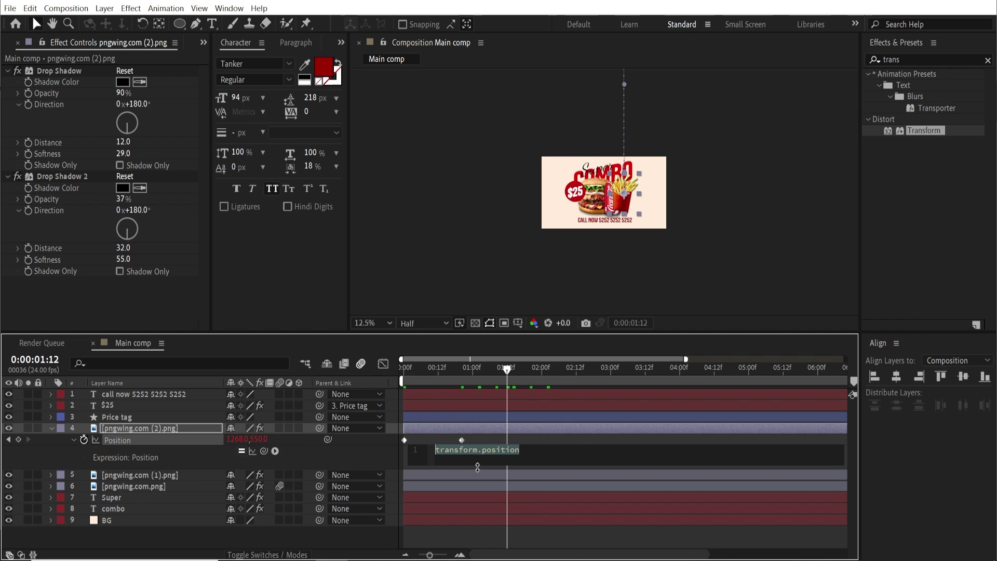
key("ctrl+v")
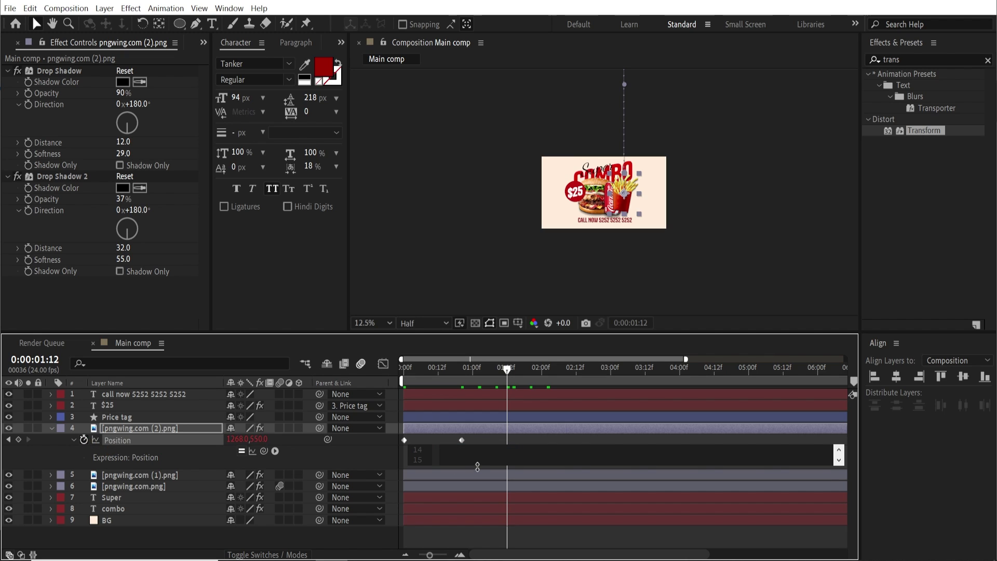
left_click(51, 427)
left_click_drag(476, 368, 404, 370)
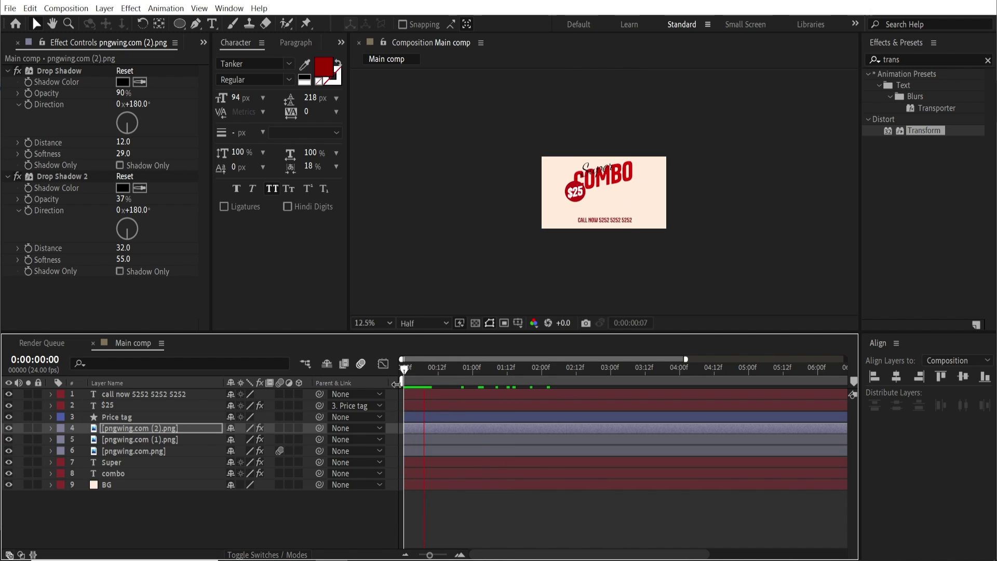
key("space")
scroll(607, 287, "up", 2)
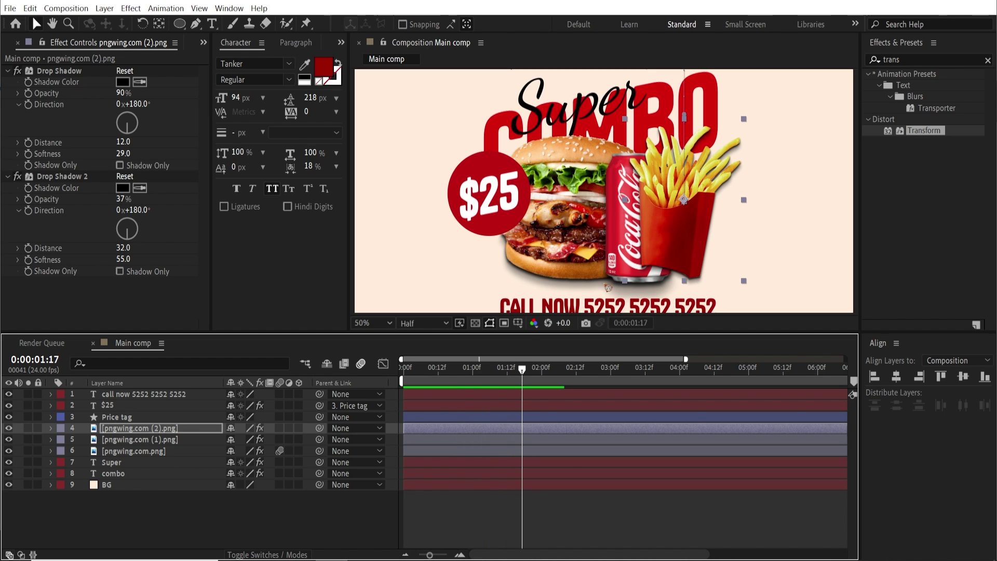
Reveal the Position keyframes of the burger, cola and fries layers together and review the timing of their drop
left_click(148, 451)
left_click(157, 429, "shift")
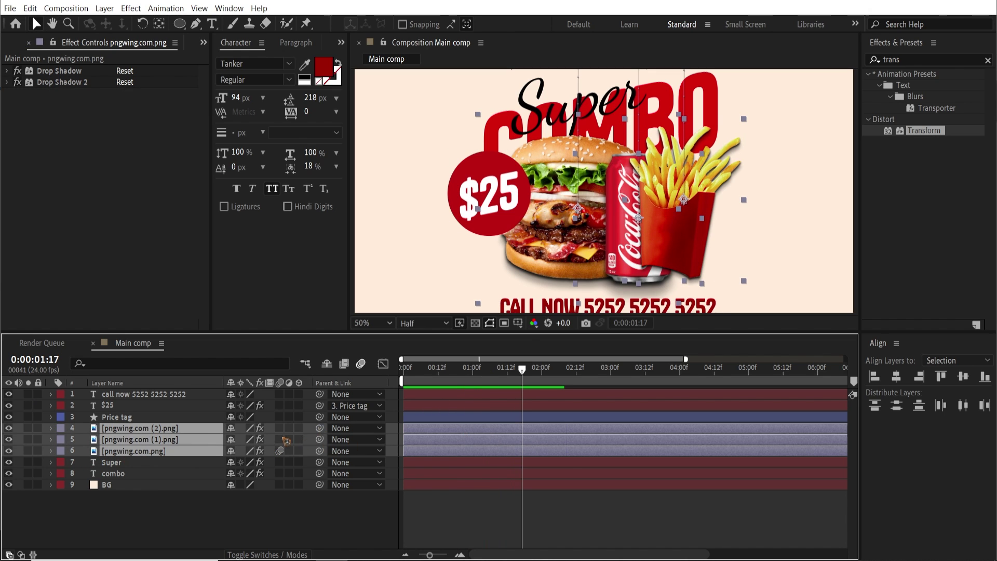
key("p")
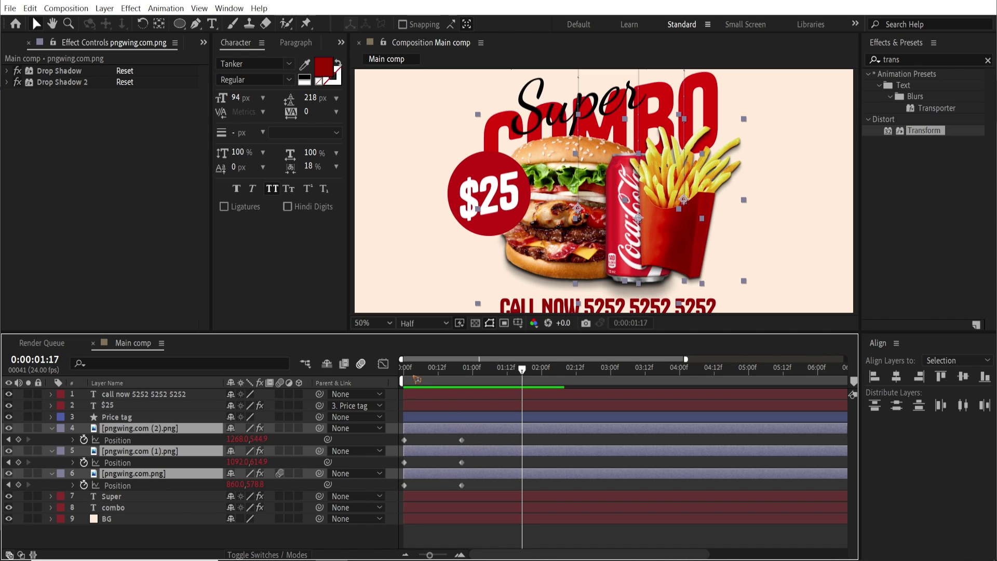
left_click_drag(404, 373, 478, 395)
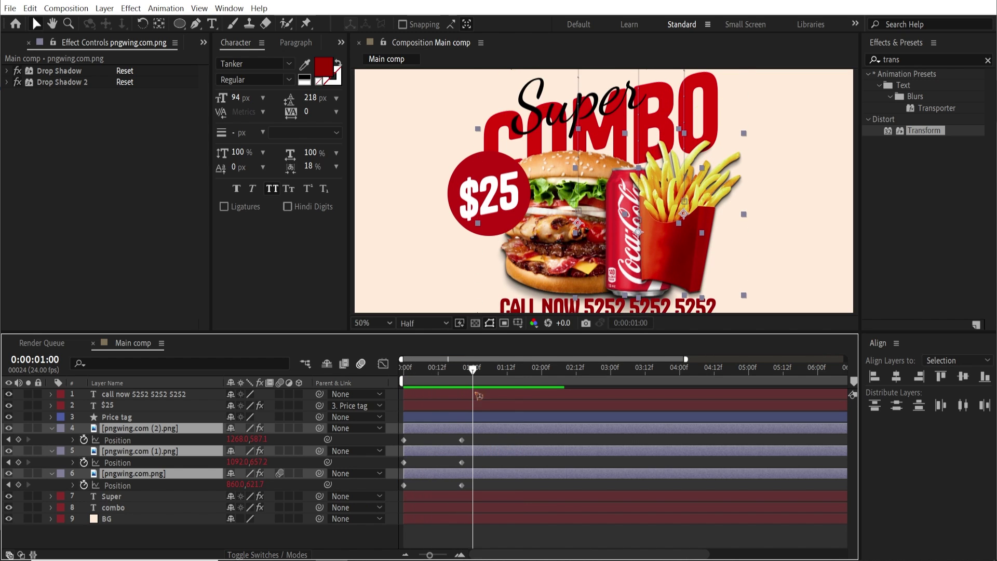
left_click(462, 374)
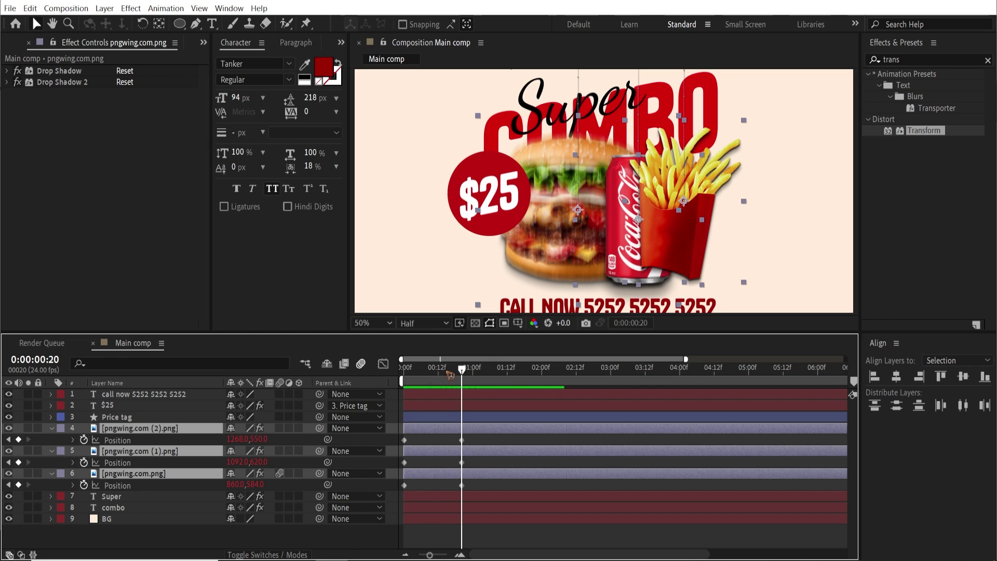
key("j")
Shift the cola layer in time so that it starts at 0:00:00:02
left_click(444, 445)
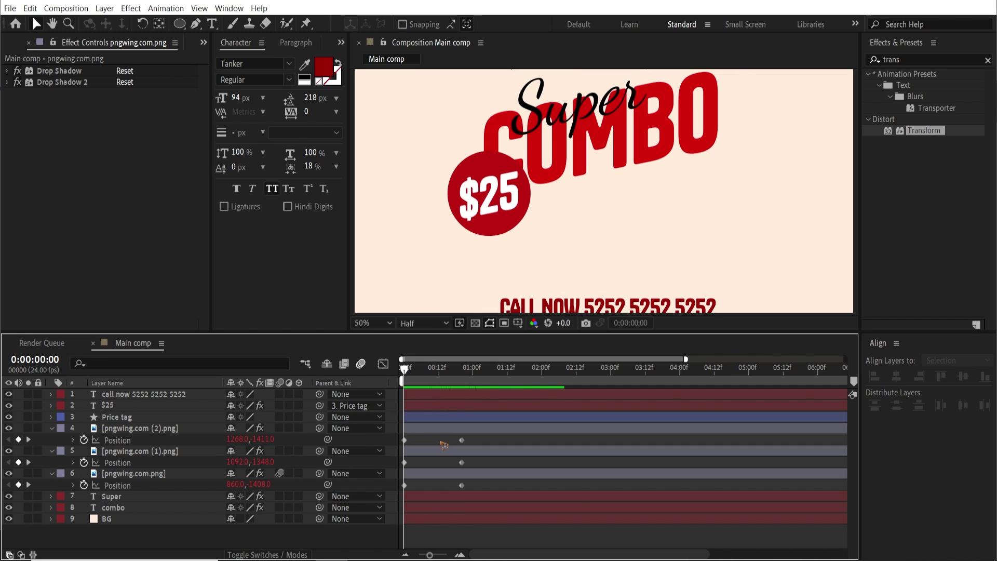
key("Page_Down")
key("Page_Down")
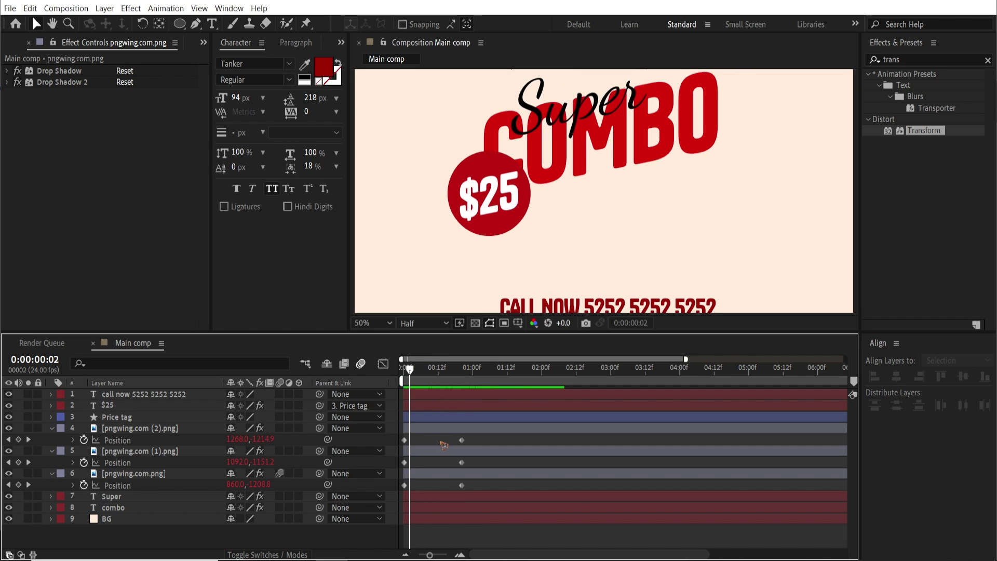
left_click_drag(426, 456, 433, 452)
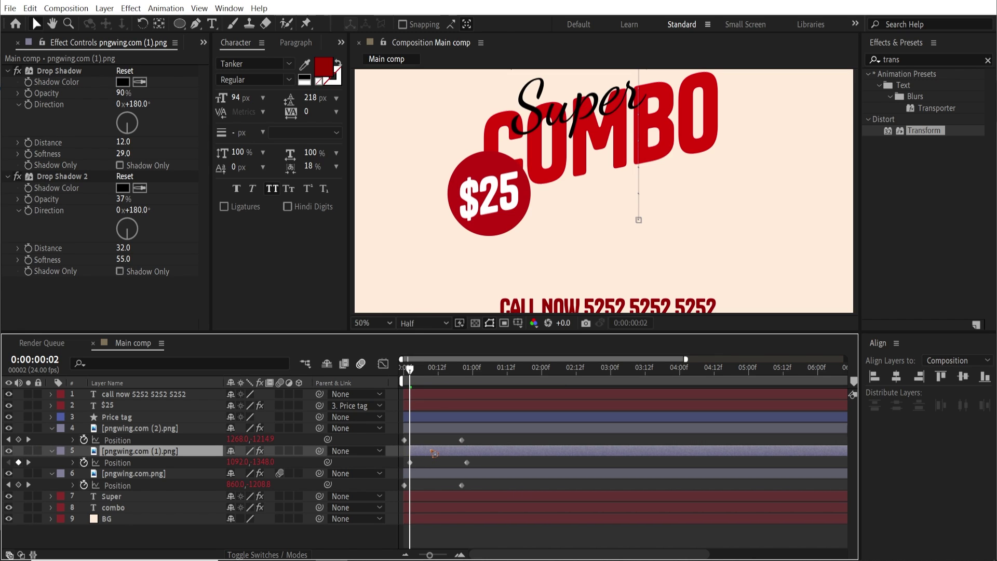
Shift the fries layer in time so that it starts at 0:00:00:04
key("Page_Down")
key("Page_Down")
left_click_drag(443, 433, 456, 440)
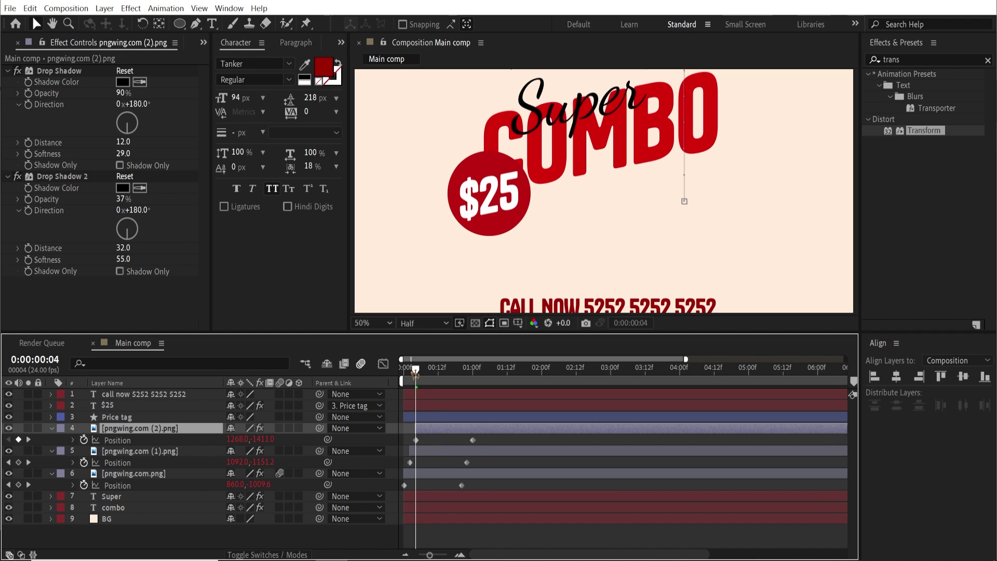
Play the composition from the first frame to check the staggered drop of the burger, cola and fries
key("Home")
key("space")
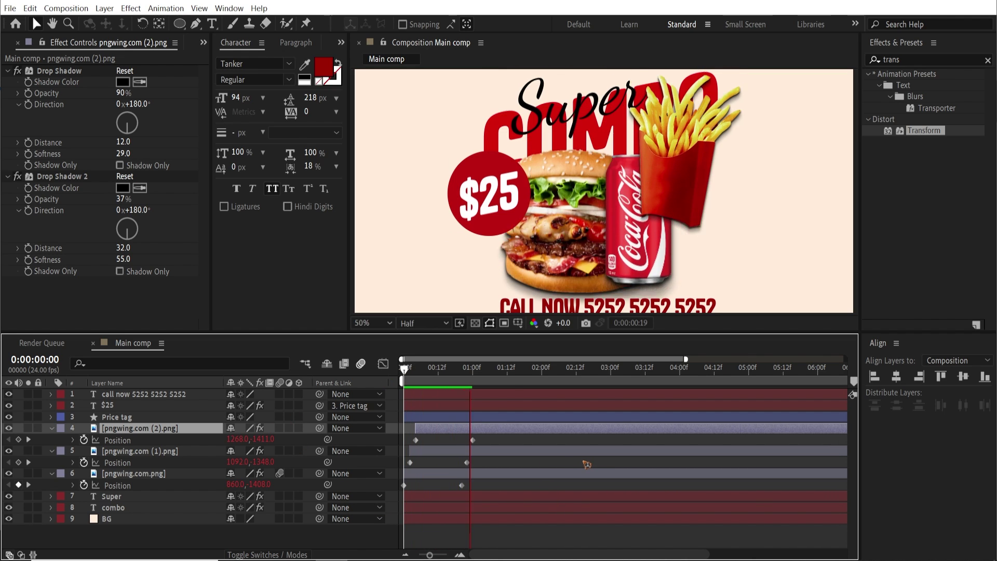
key("space")
key("space")
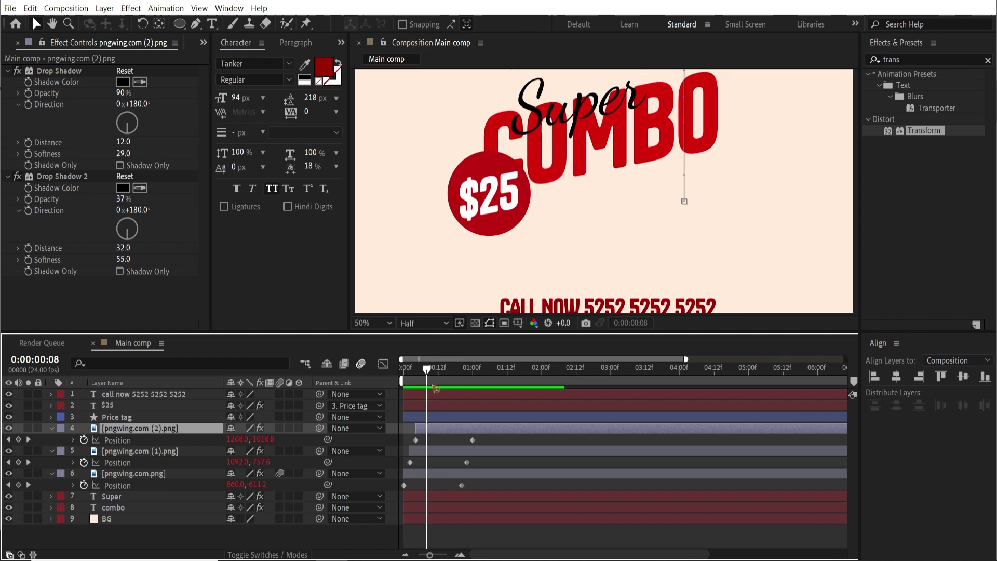
key("space")
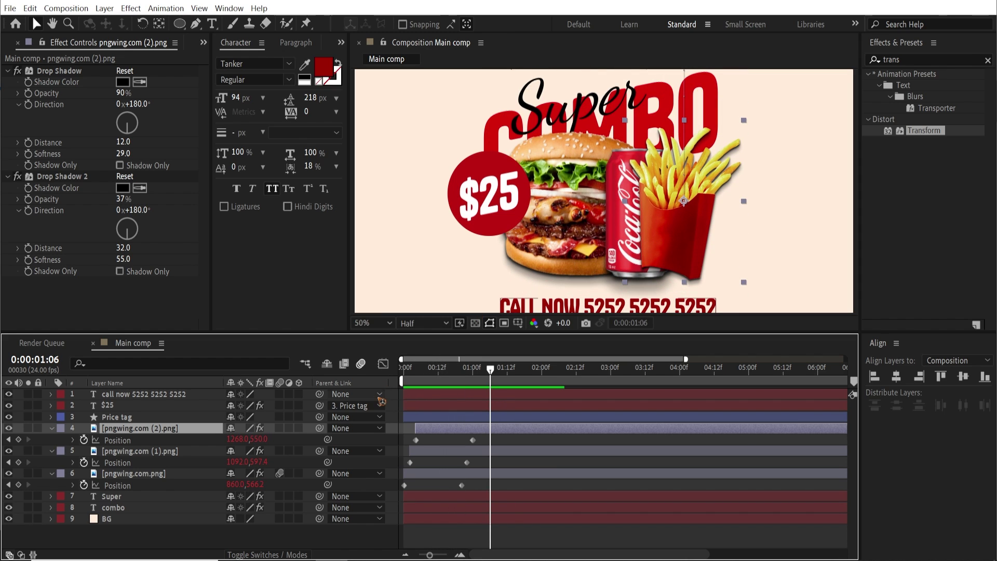
key("space")
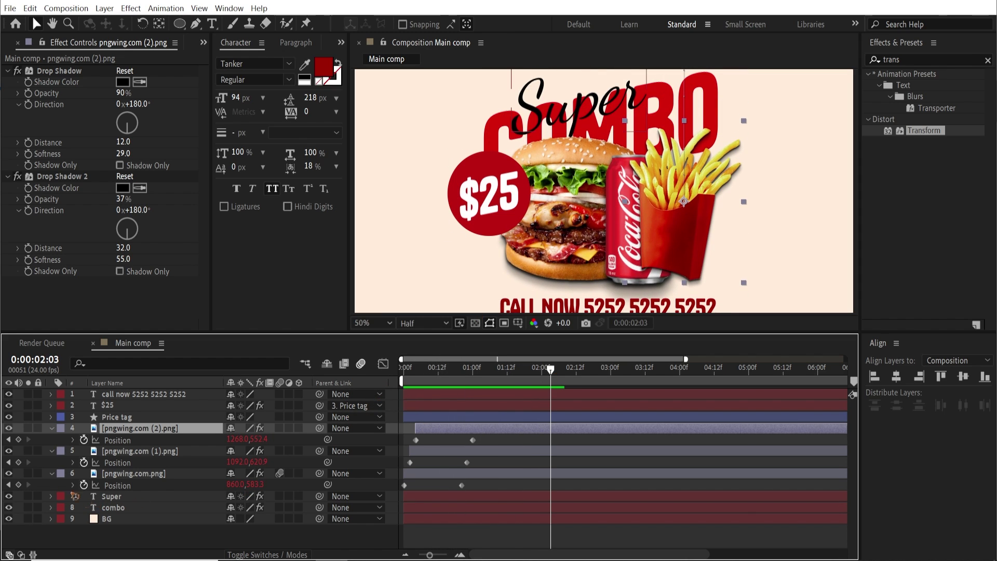
Collapse the three food layers and place the cola layer above the fries layer in the layer stack
left_click(52, 427)
left_click(52, 439)
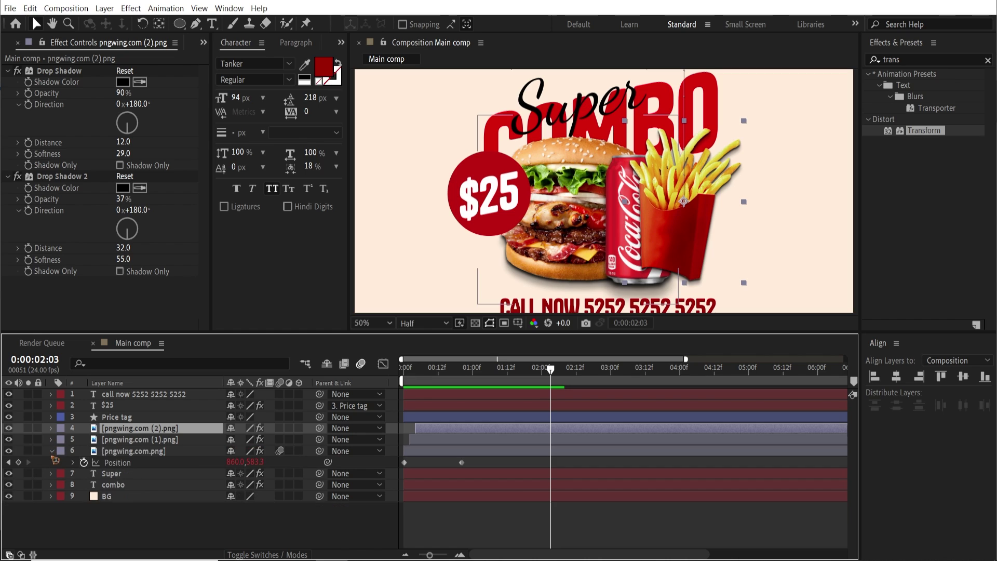
left_click(50, 450)
left_click(130, 439)
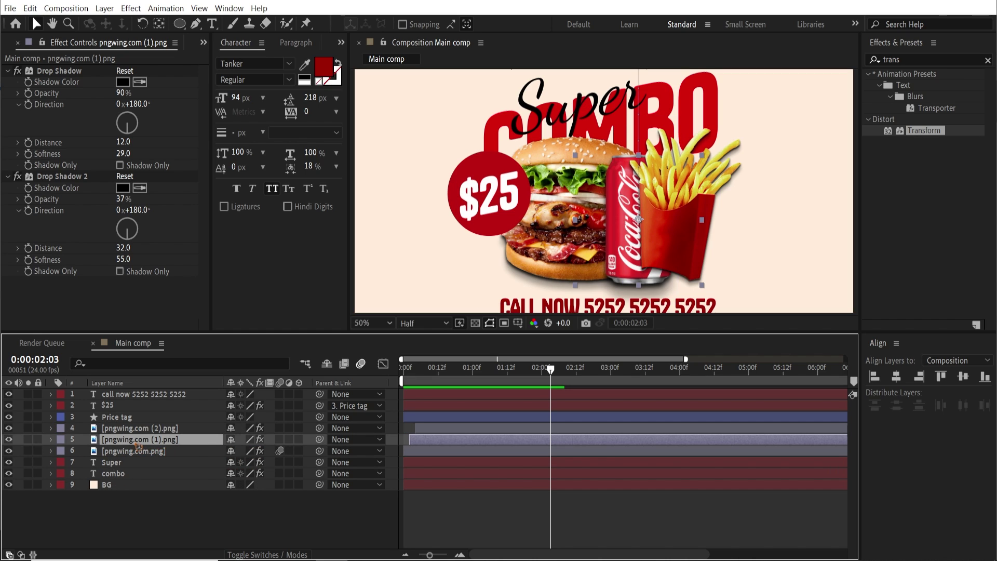
left_click_drag(114, 444, 115, 433)
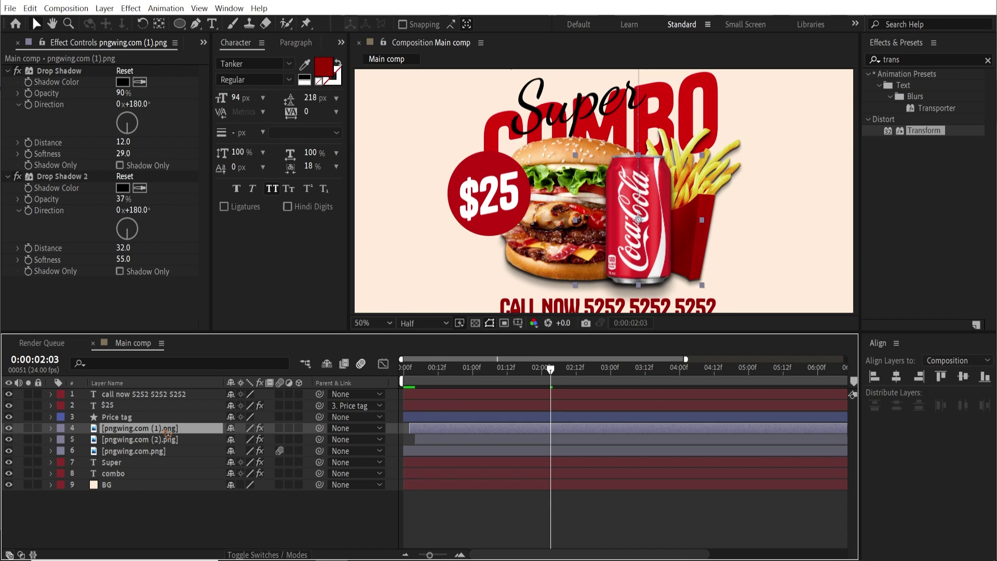
Rename the cola layer, pngwing.com (1).png, as Coke
key("Return")
type("c")
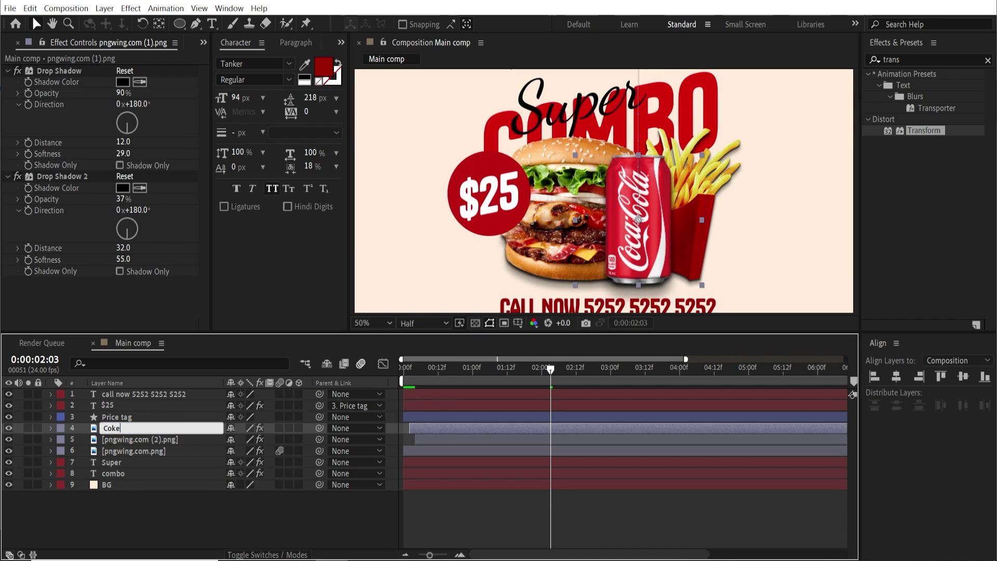
type("oke")
key("Return")
Rename the fries layer, pngwing.com (2).png, as Fries
left_click(192, 438)
key("Return")
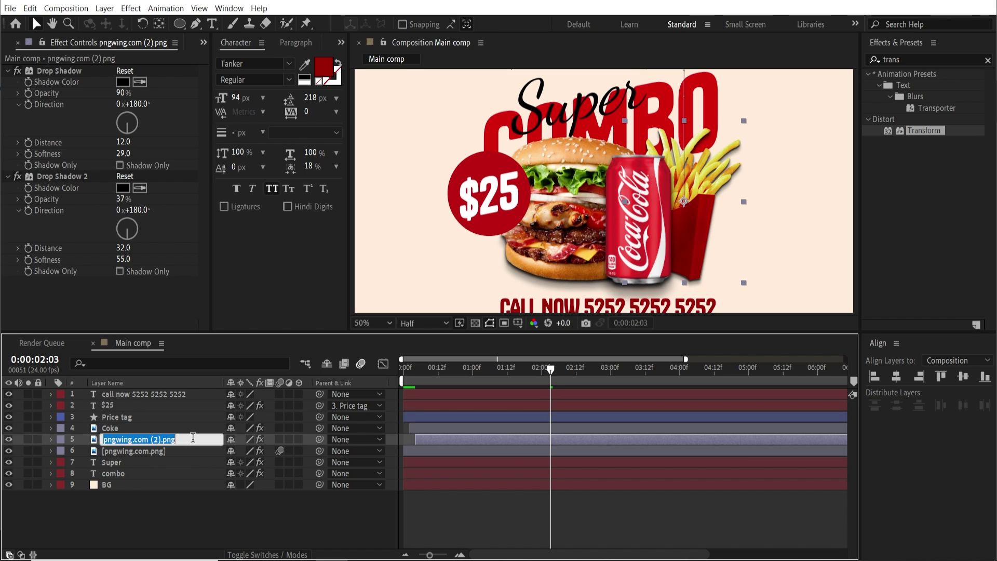
type("Fries")
key("Return")
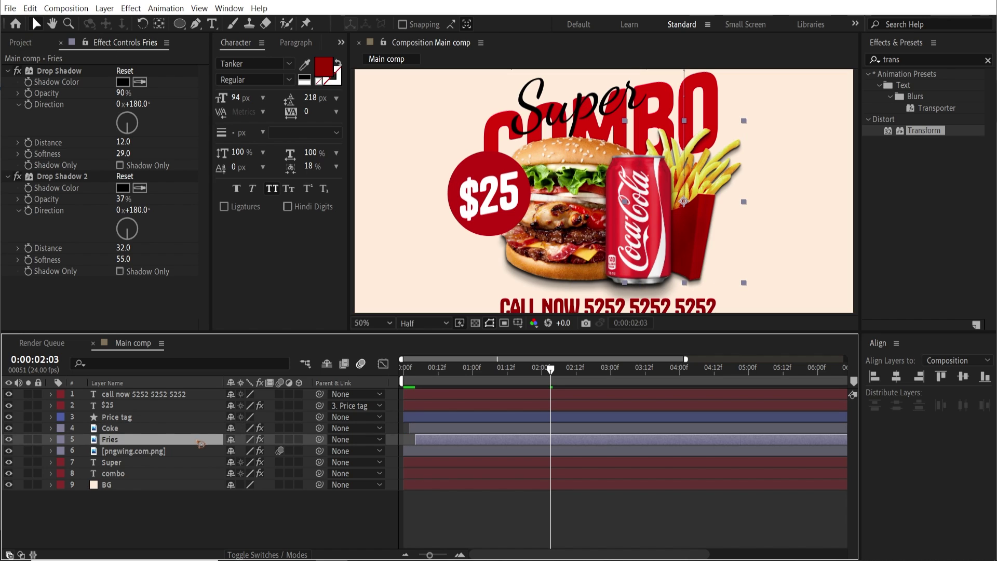
Rename the burger layer, pngwing.com.png, as Burger and preview the animation
left_click(186, 451)
key("Return")
type("Burger")
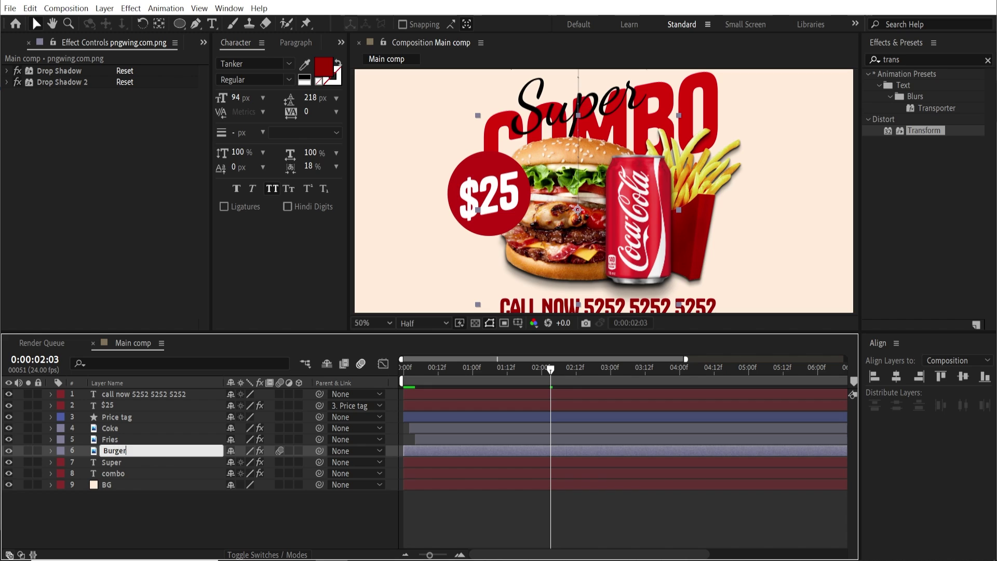
key("Return")
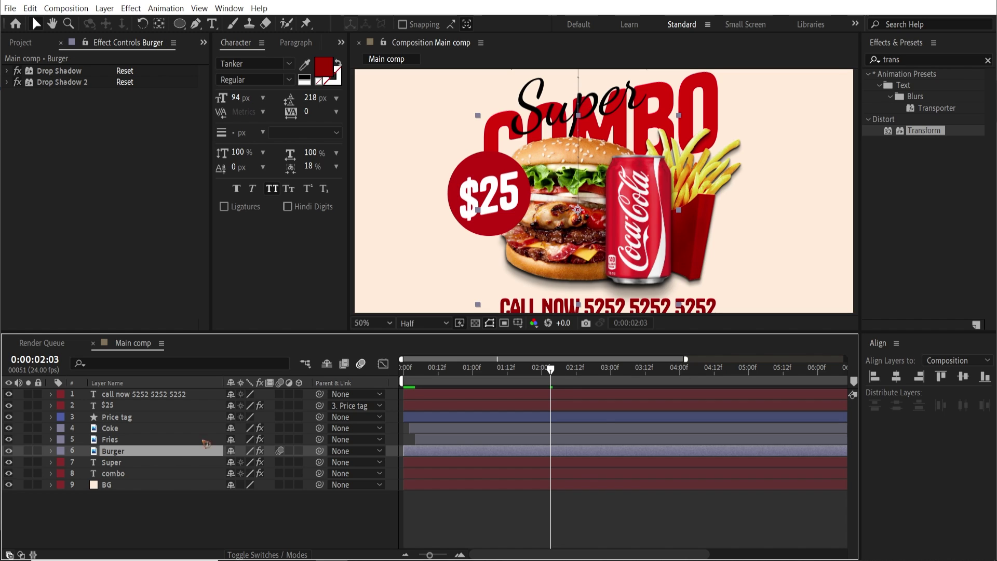
key("space")
key("space")
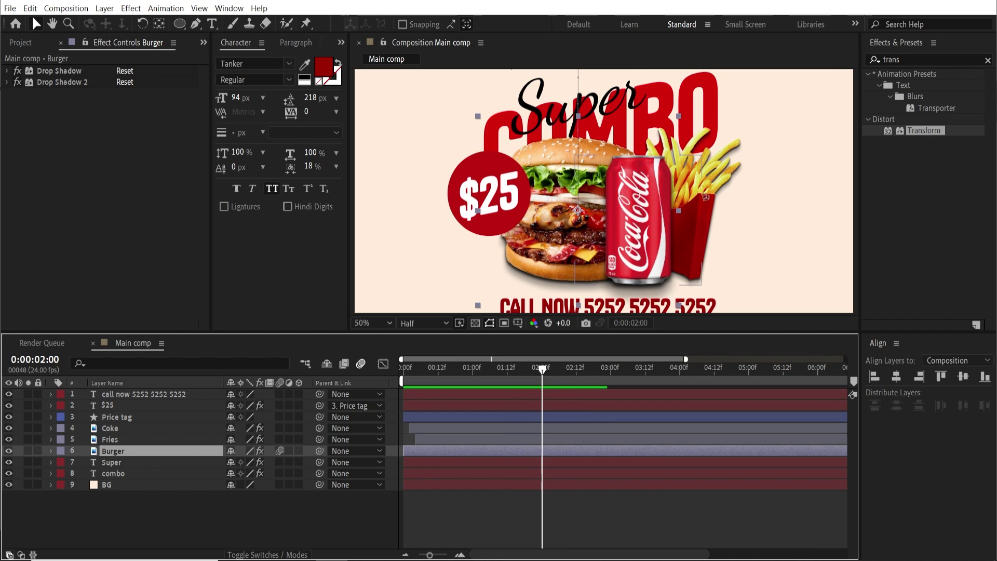
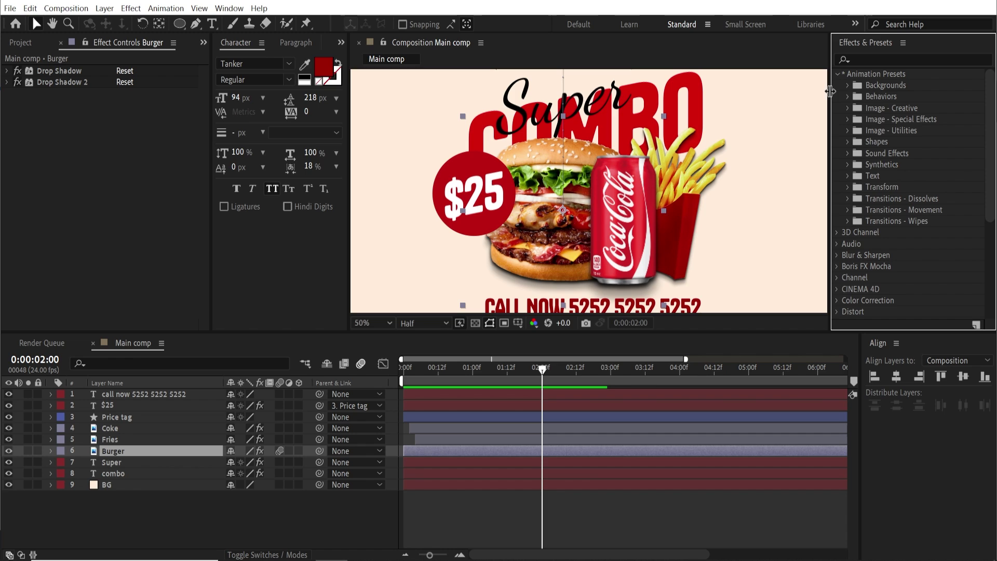
Apply the Bounce from below text animation preset to the combo and Super layers and preview from the start
left_click(848, 176)
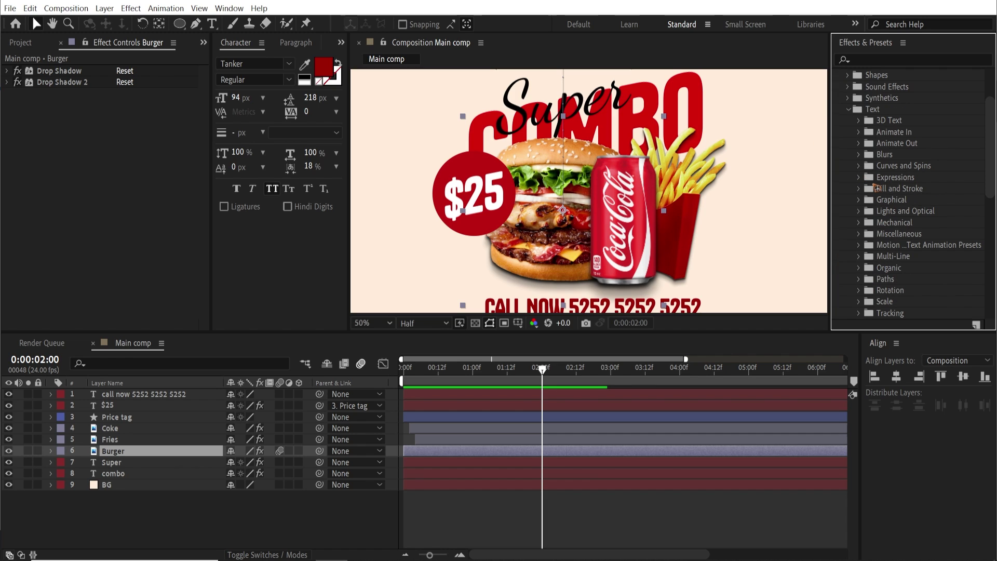
left_click(858, 248)
scroll(857, 239, "down", 3)
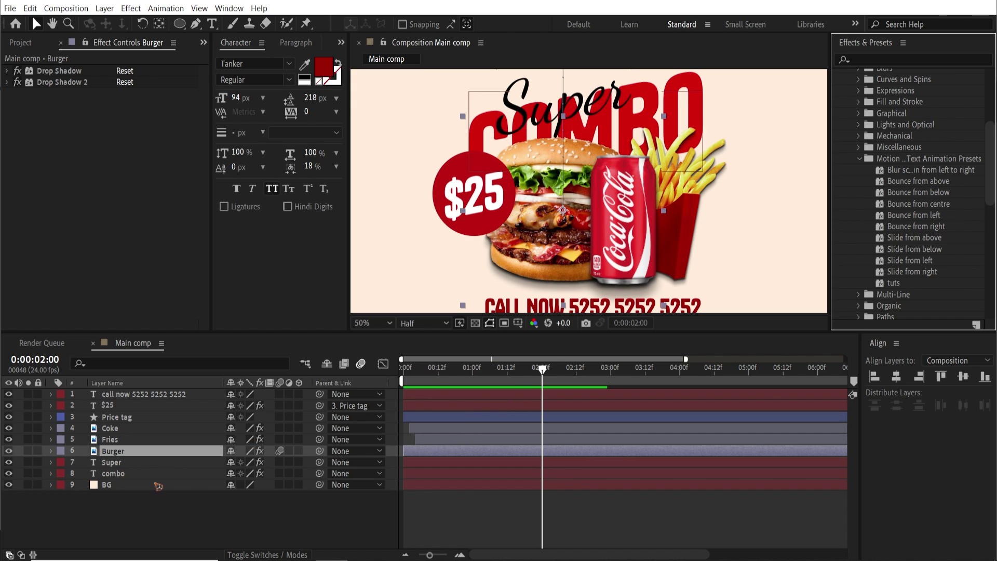
left_click(123, 475)
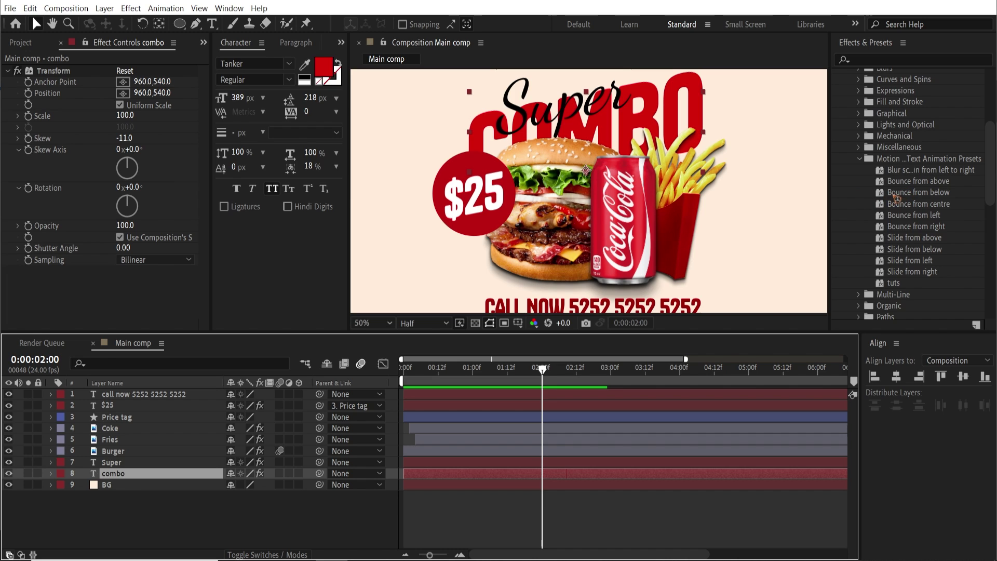
left_click_drag(895, 198, 457, 472)
left_click_drag(896, 194, 438, 463)
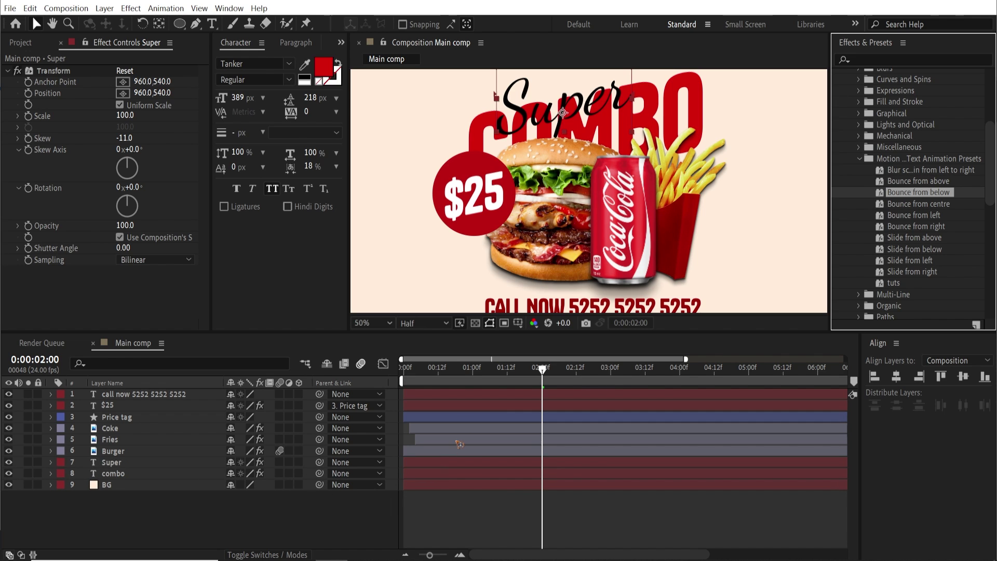
left_click_drag(451, 370, 71, 416)
key("space")
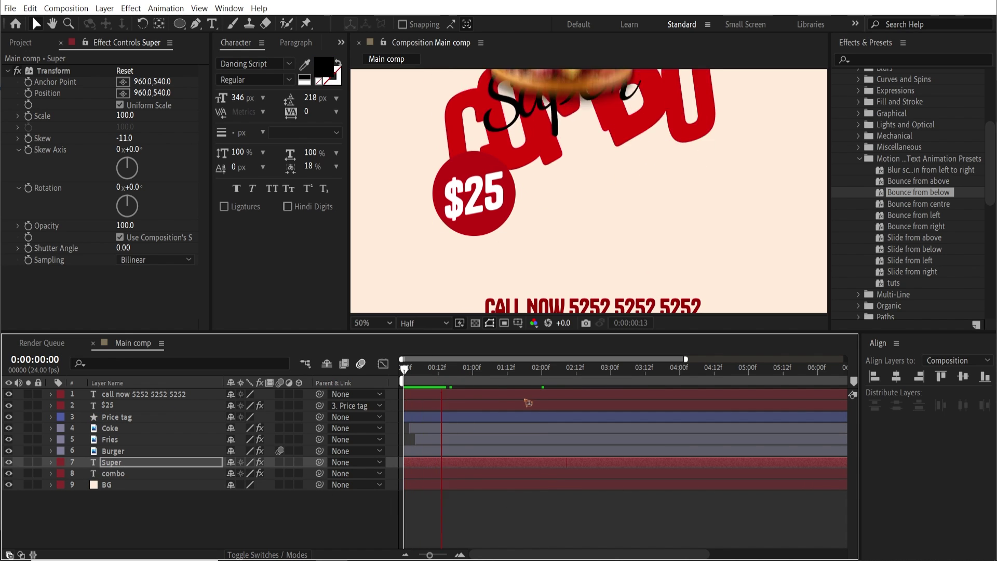
Shift the Super and combo layers together to start at about 0:00:00:14 and preview their entrance
left_click(432, 472, "shift")
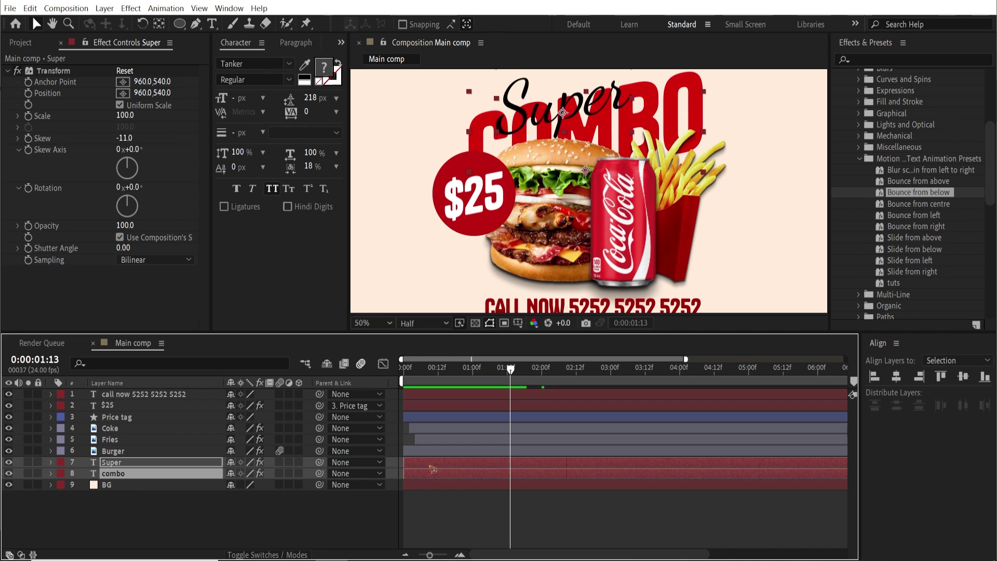
left_click_drag(432, 470, 473, 470)
left_click_drag(407, 368, 454, 382)
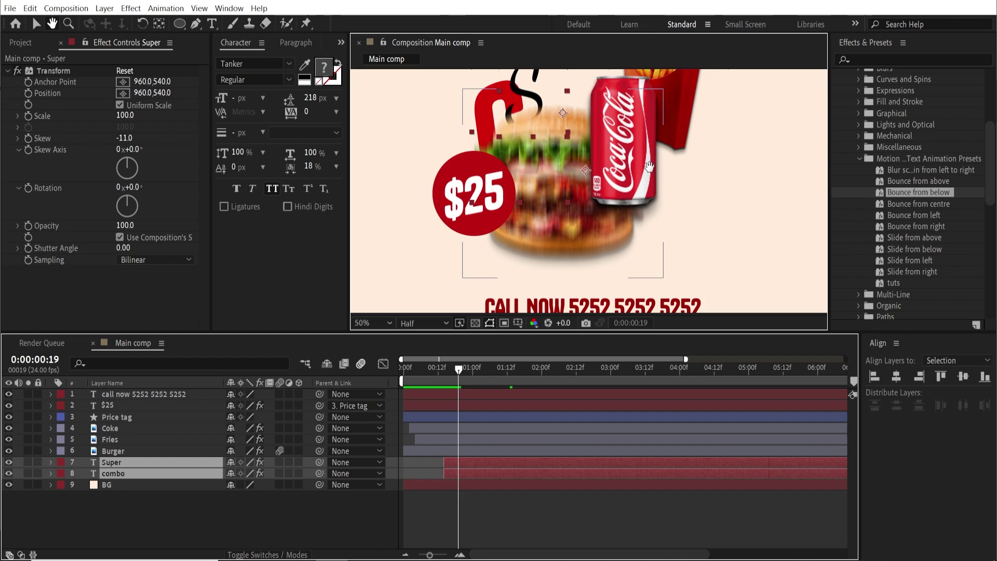
scroll(566, 213, "up", 3)
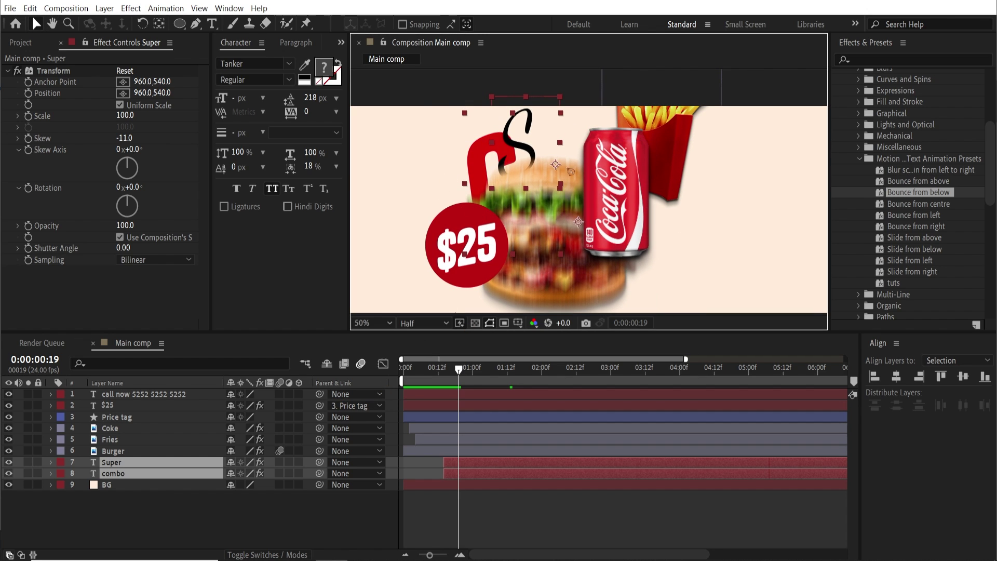
key("space")
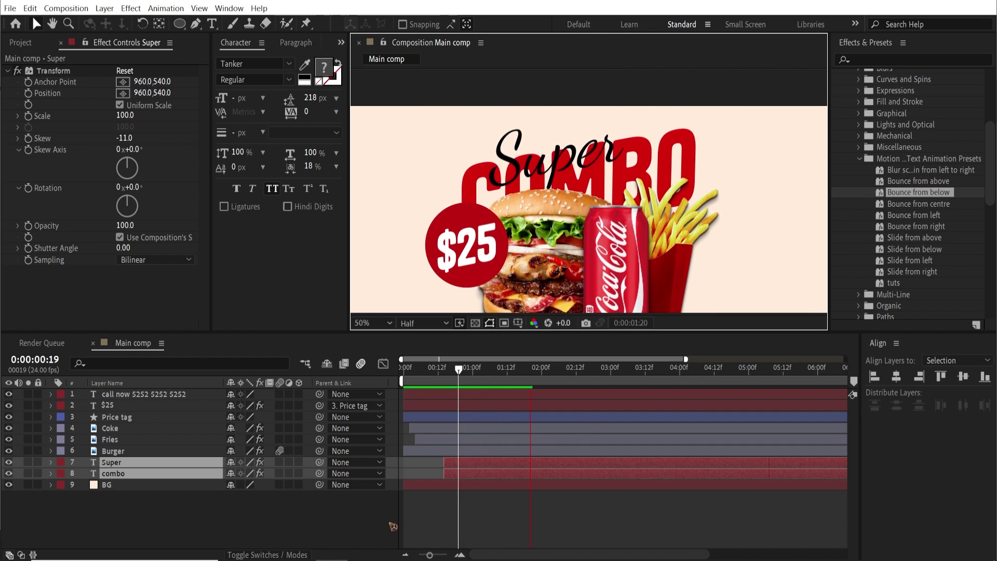
key("space")
Enable motion blur for the text and food layers above BG and preview the animation
left_click(279, 461)
left_click_drag(280, 439, 284, 404)
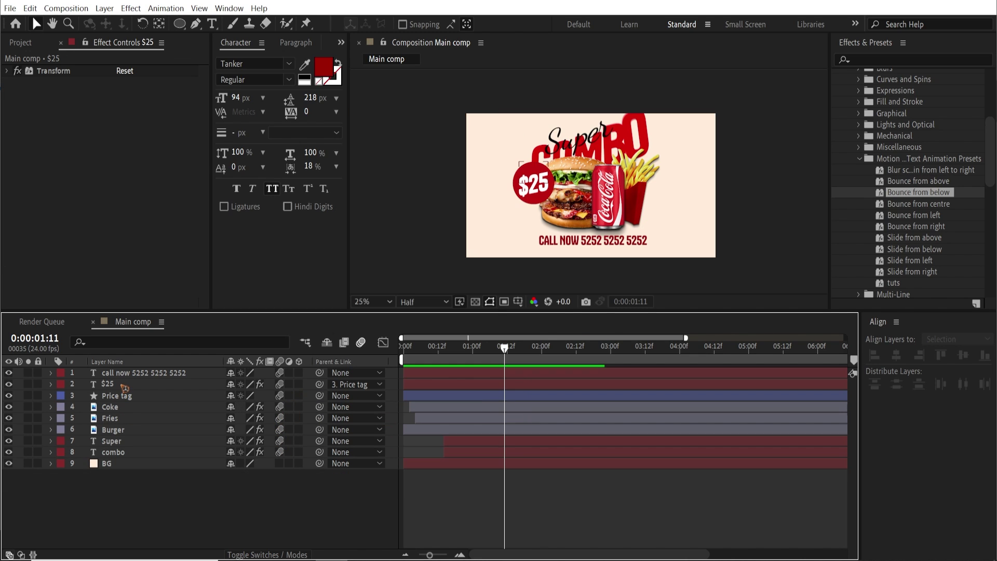
left_click(524, 181)
scroll(498, 213, "up", 3)
scroll(500, 201, "down", 2)
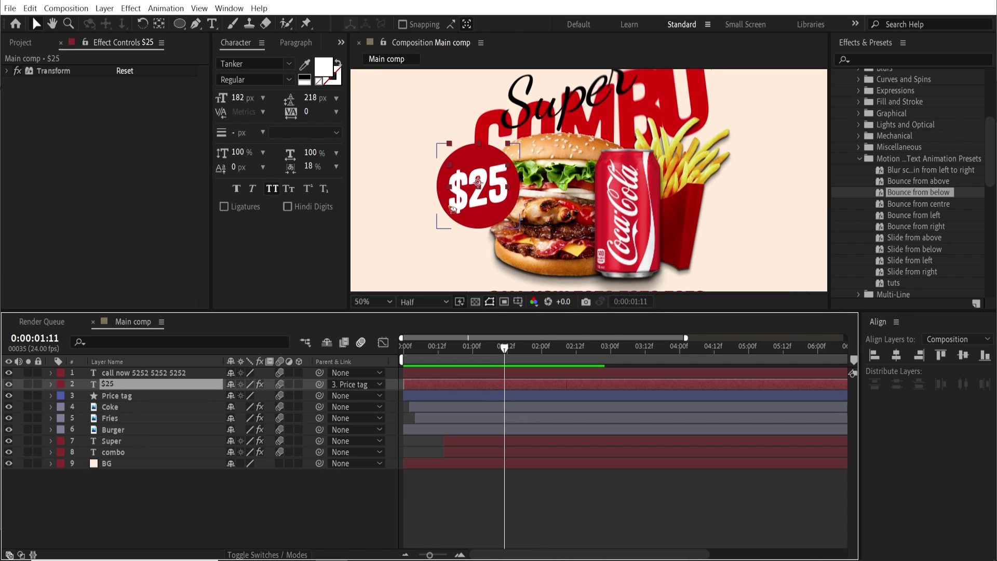
left_click(181, 509)
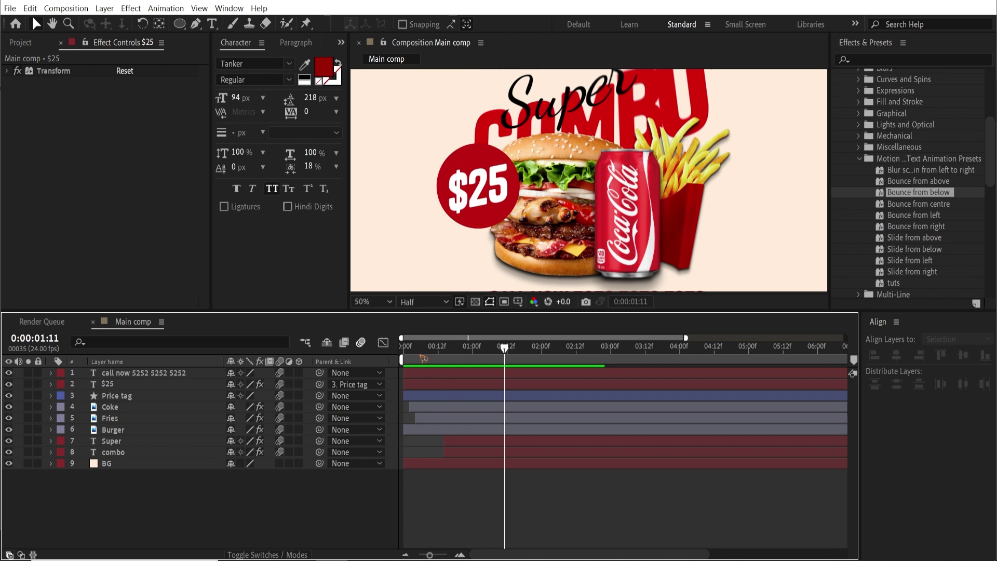
key("space")
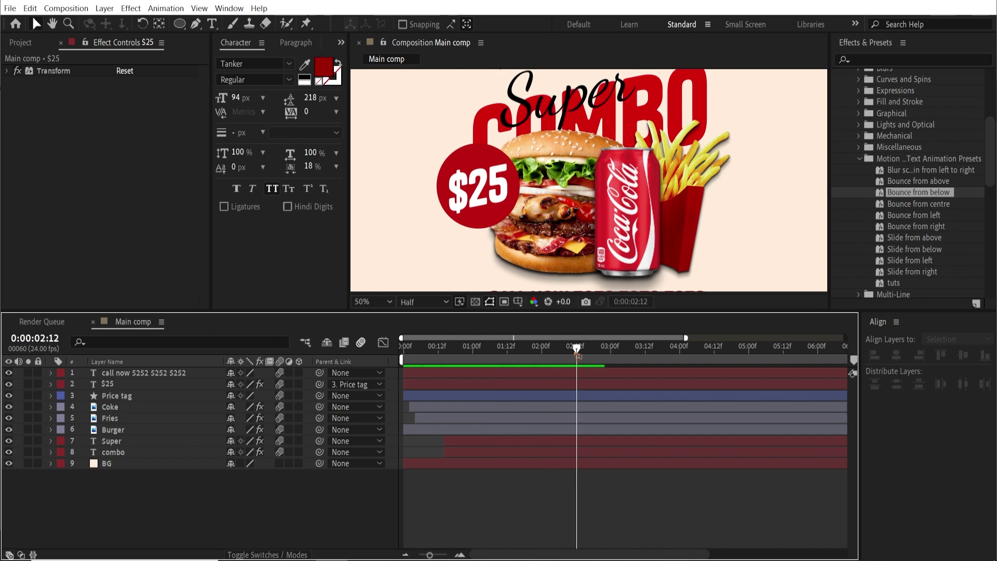
Reveal the Price tag layer's Scale and add a 100% keyframe at 0:00:00:20
left_click_drag(577, 350, 669, 380)
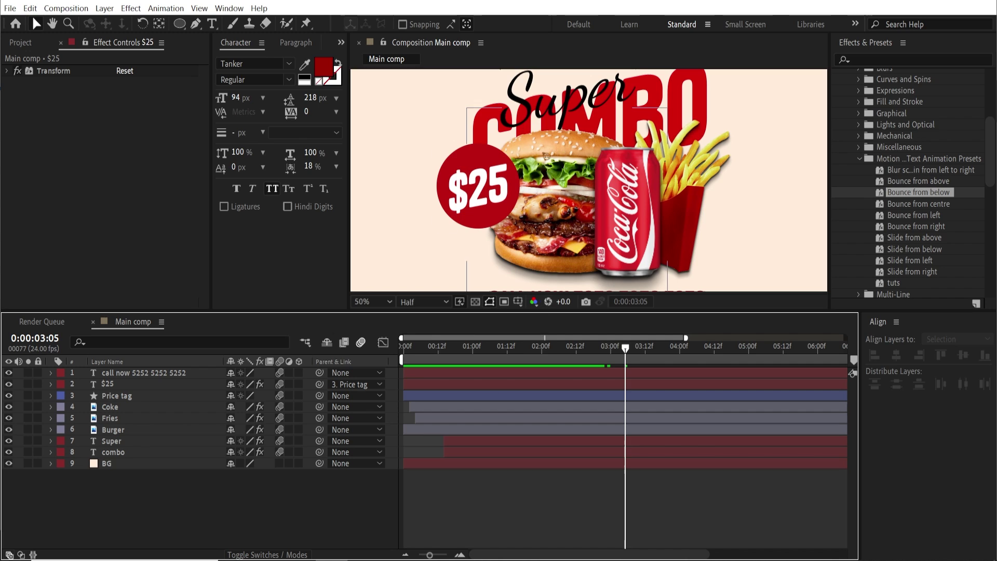
left_click_drag(647, 351, 610, 361)
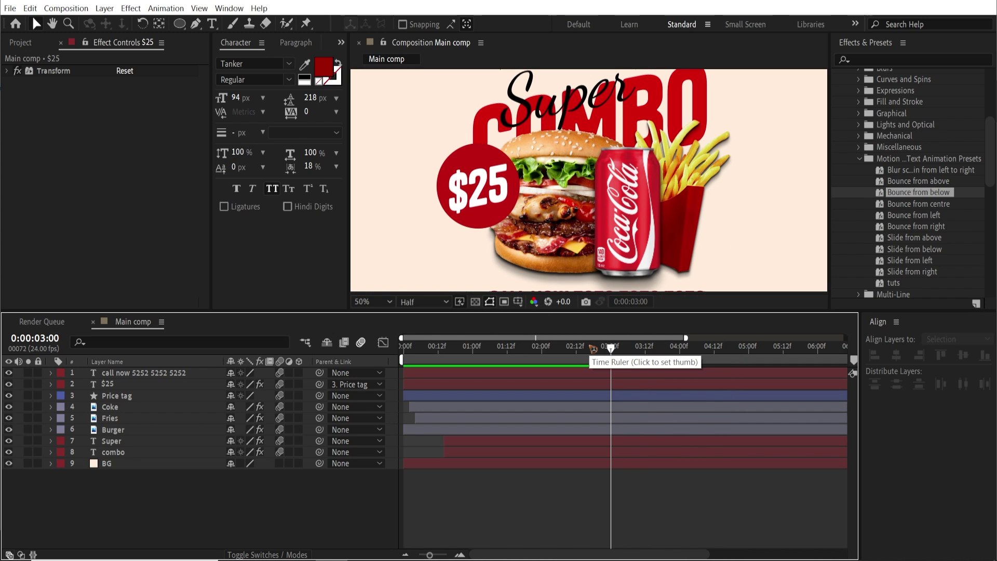
left_click(140, 387)
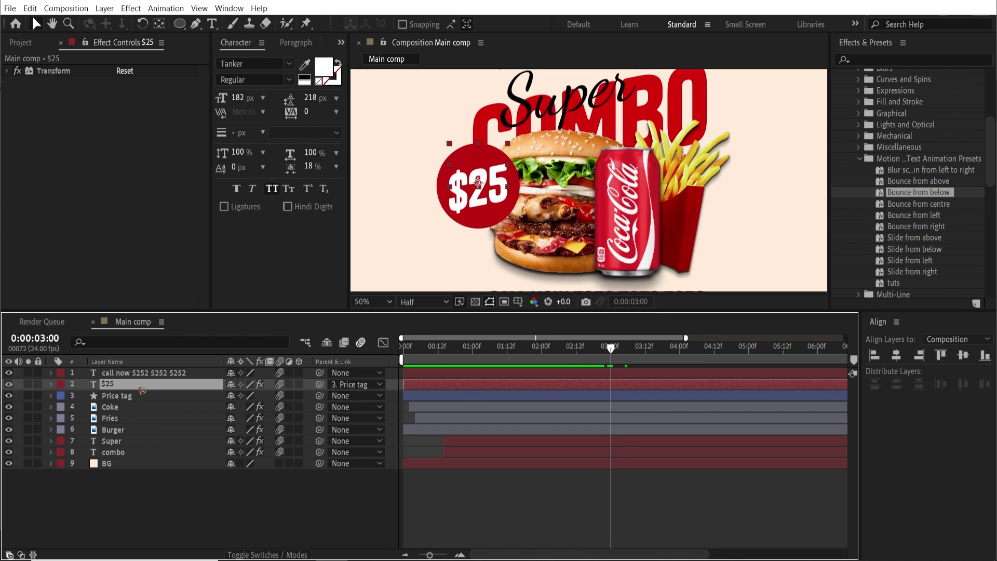
left_click(126, 397)
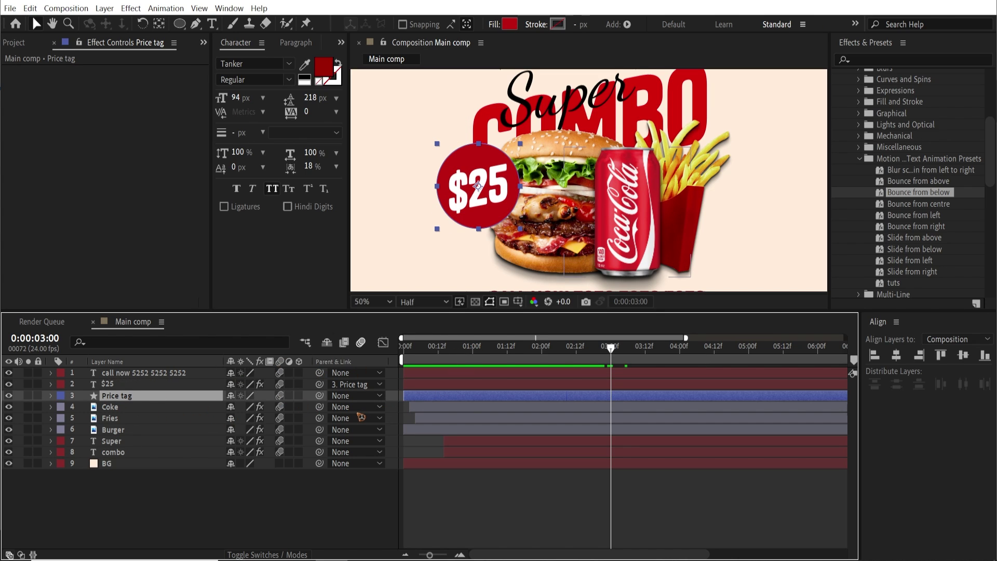
key("s")
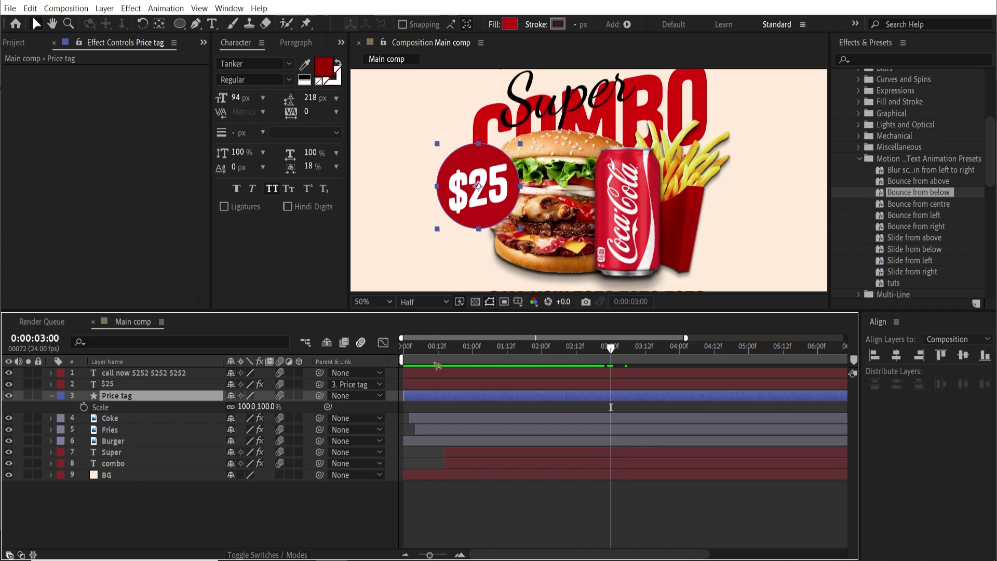
key("Home")
key("space")
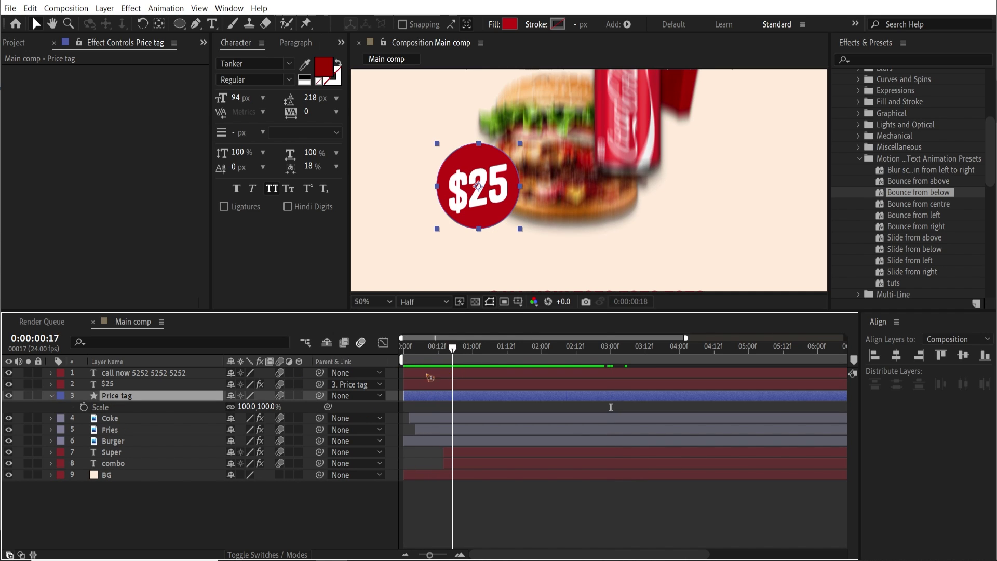
key("space")
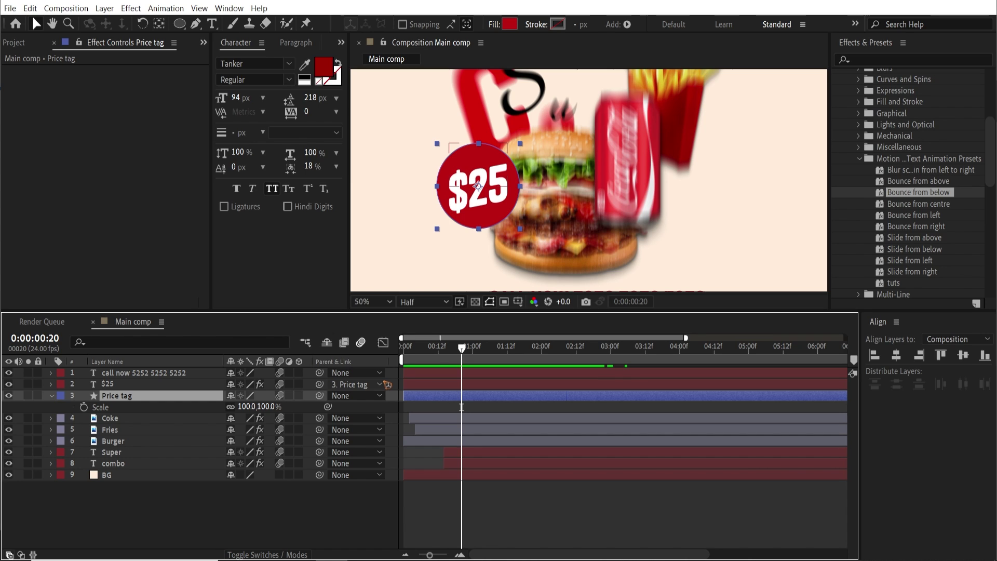
left_click(83, 407)
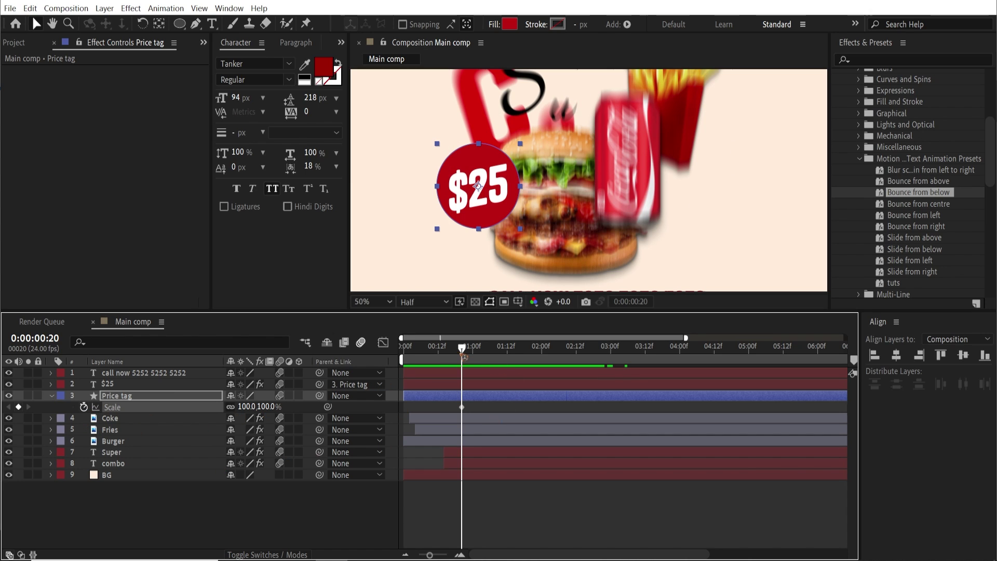
Set the Price tag's scale to 0% at 0:00:00:00 and preview the scale-up
left_click_drag(462, 347, 403, 347)
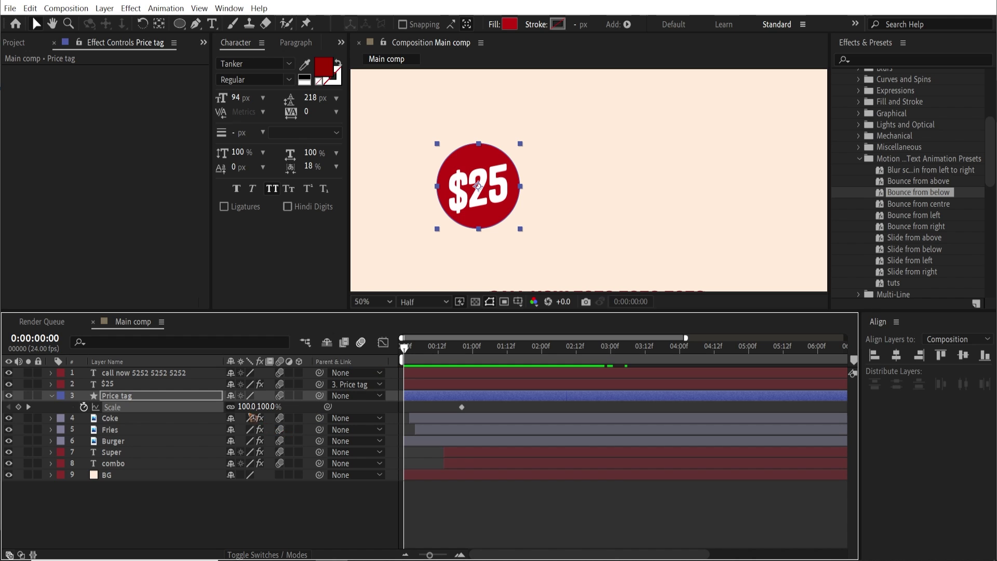
left_click(246, 407)
type("0")
key("Return")
key("space")
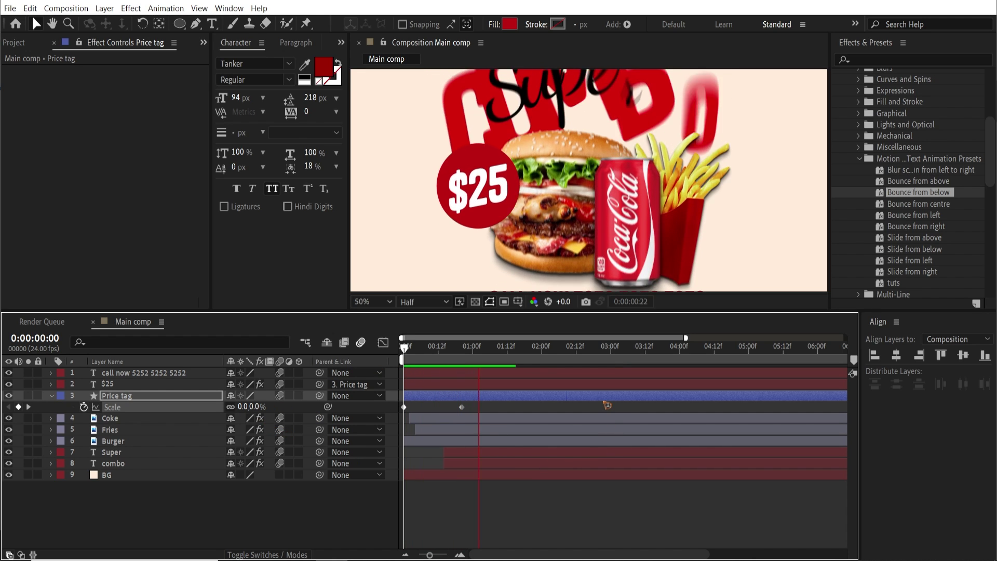
key("space")
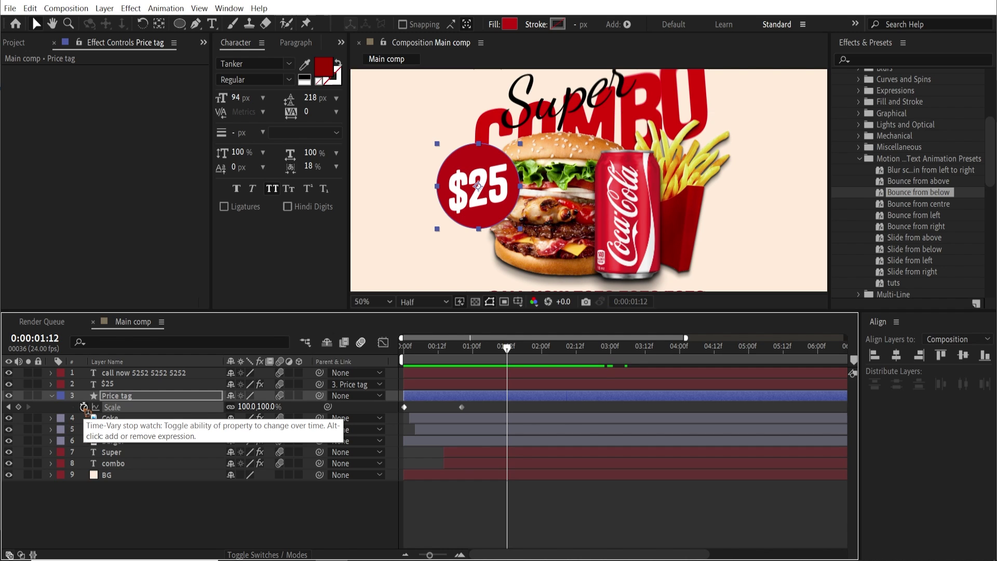
Paste the bounce expression onto the Price tag's Scale, move its 100% keyframe to 0:00:00:10 and preview
left_click(83, 406, "alt")
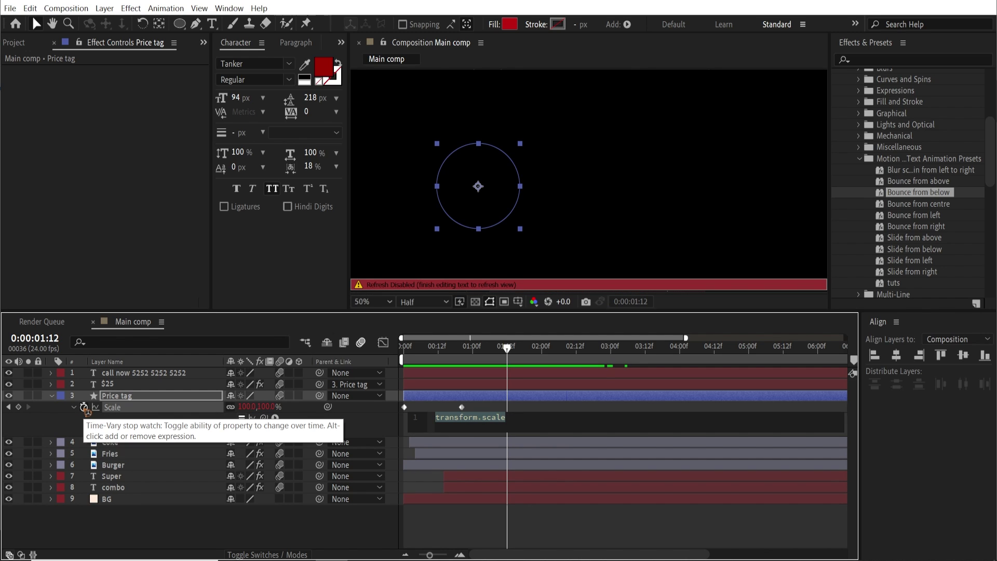
left_click(562, 409)
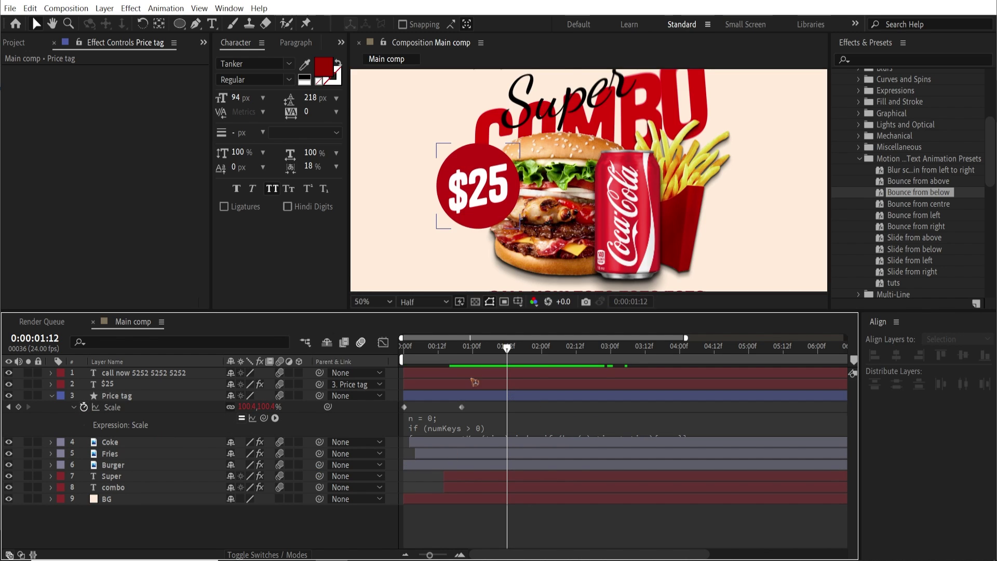
key("Home")
key("shift+Page_Down")
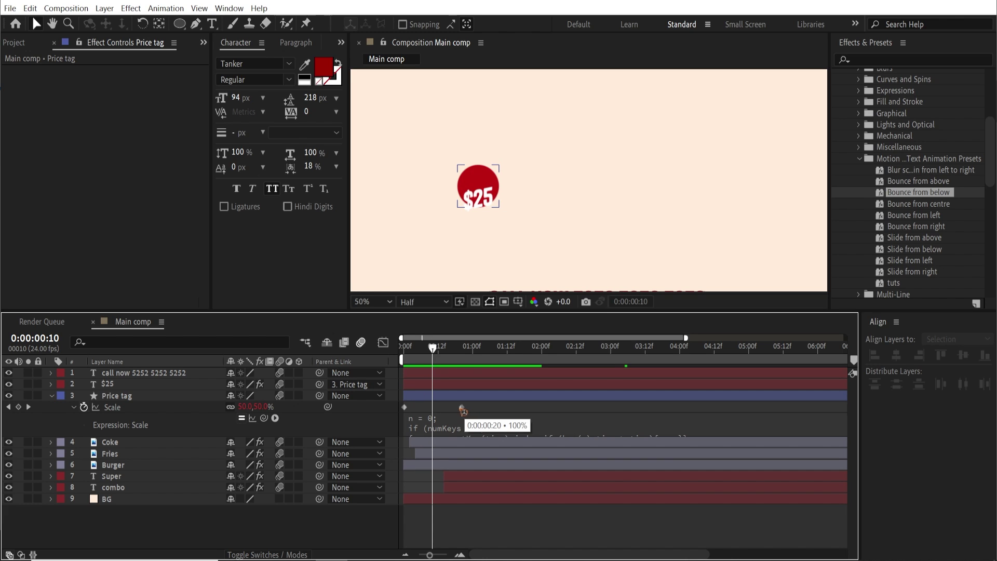
left_click_drag(462, 407, 432, 407)
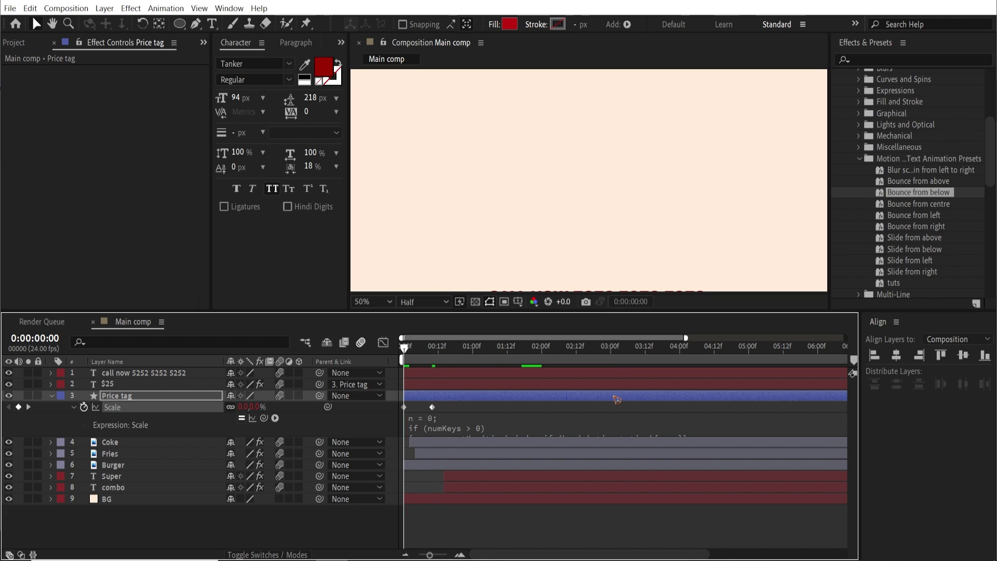
key("space")
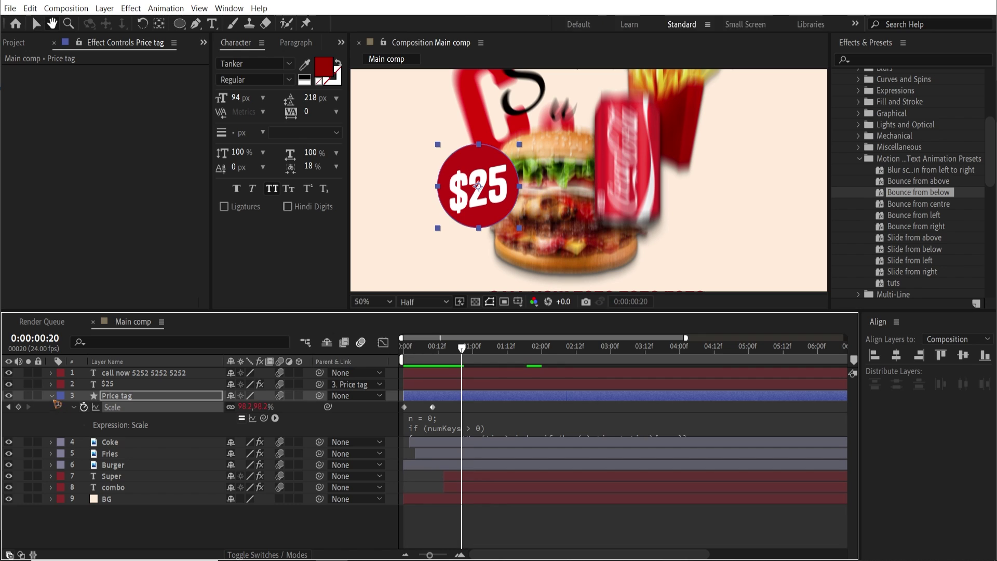
Collapse the Price tag layer, shift it and the $25 layer to start at about 0:00:01:06, and preview their entrance
left_click(51, 395)
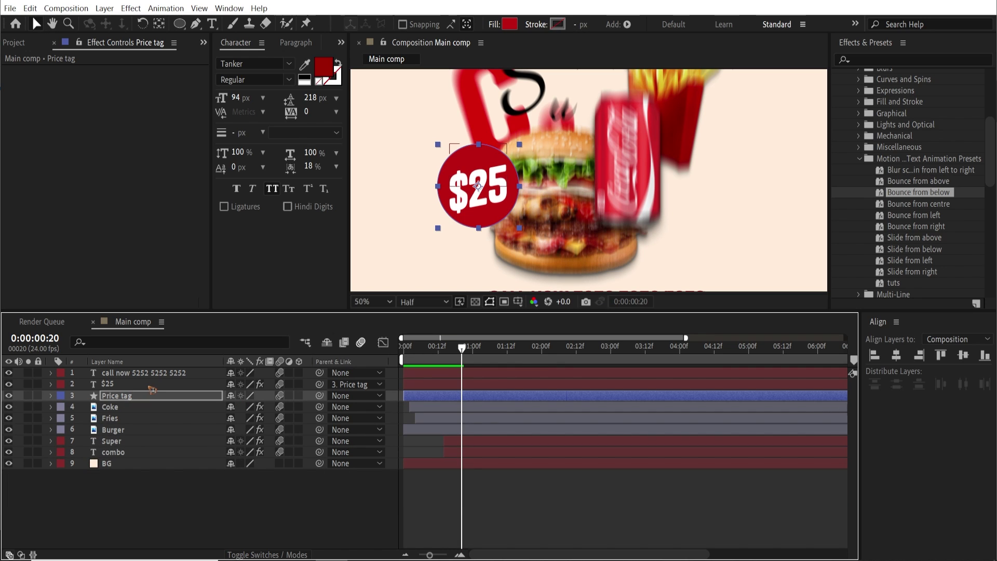
left_click(418, 386, "shift")
left_click_drag(419, 388, 494, 401)
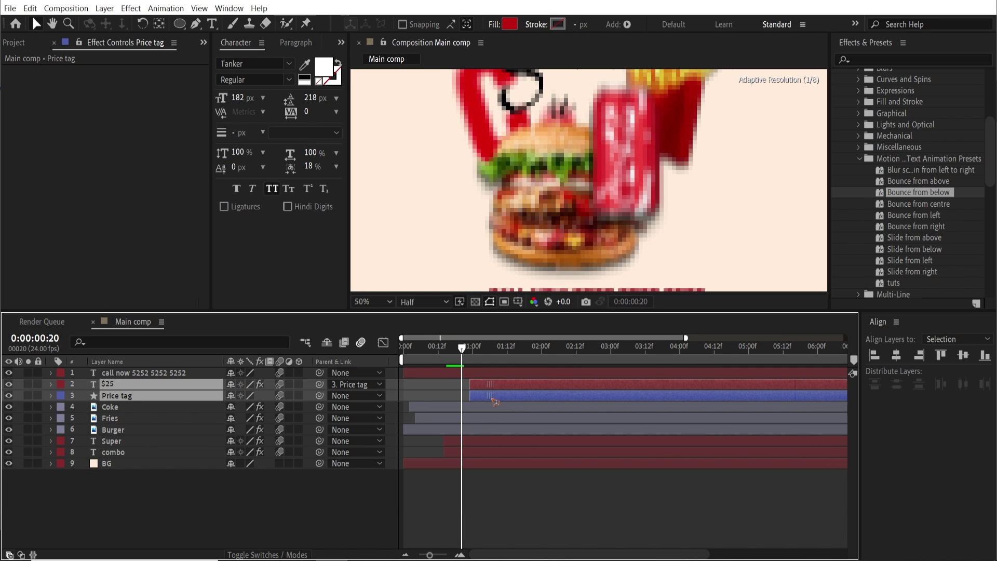
scroll(532, 218, "down", 2)
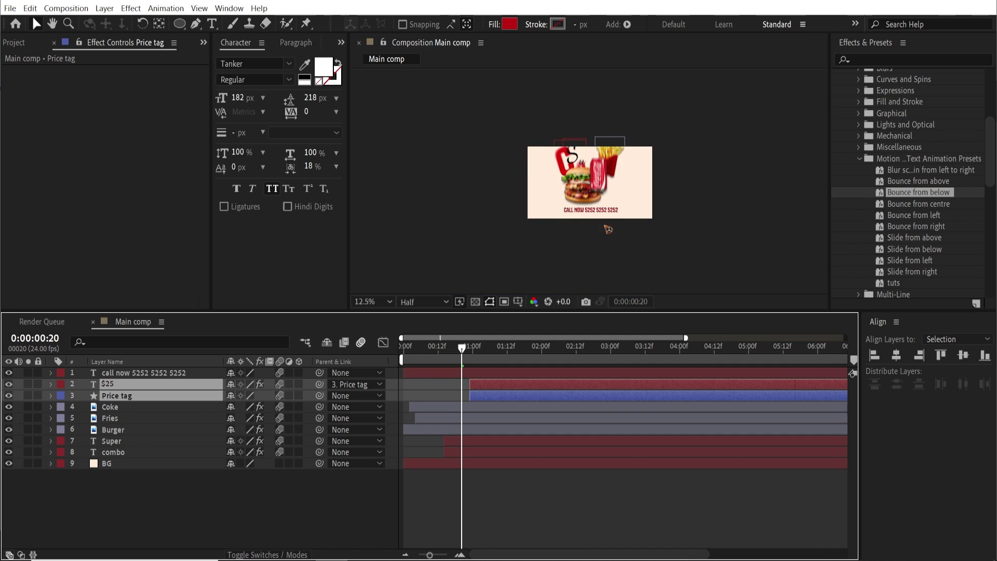
scroll(605, 227, "up", 1)
left_click_drag(420, 350, 510, 388)
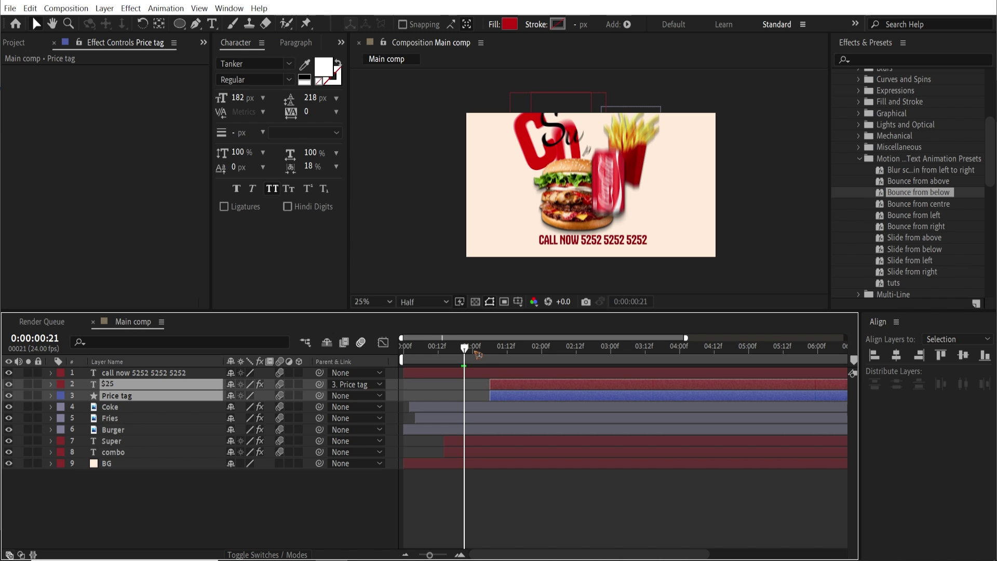
left_click(481, 353)
left_click_drag(487, 356, 487, 357)
key("space")
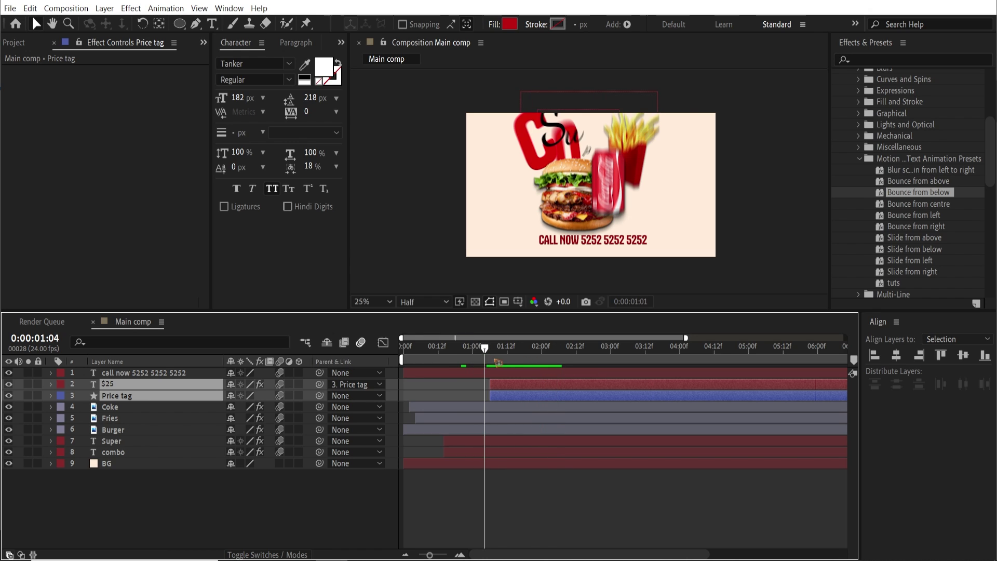
key("space")
left_click_drag(538, 367, 542, 367)
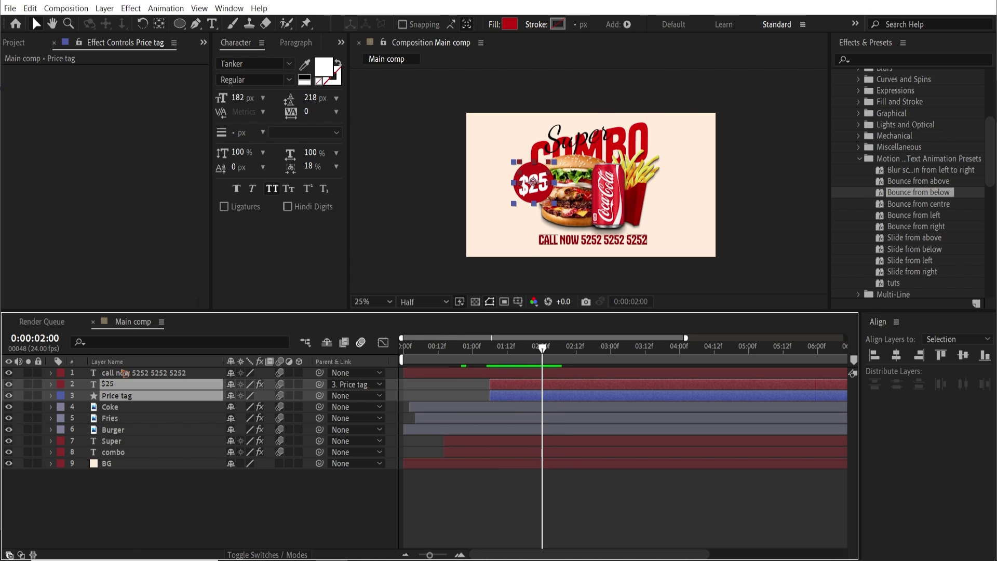
Apply the Bounce from below preset to the call-now text at 0:00:02:00, shift its layer to start around there, and preview
left_click(142, 374)
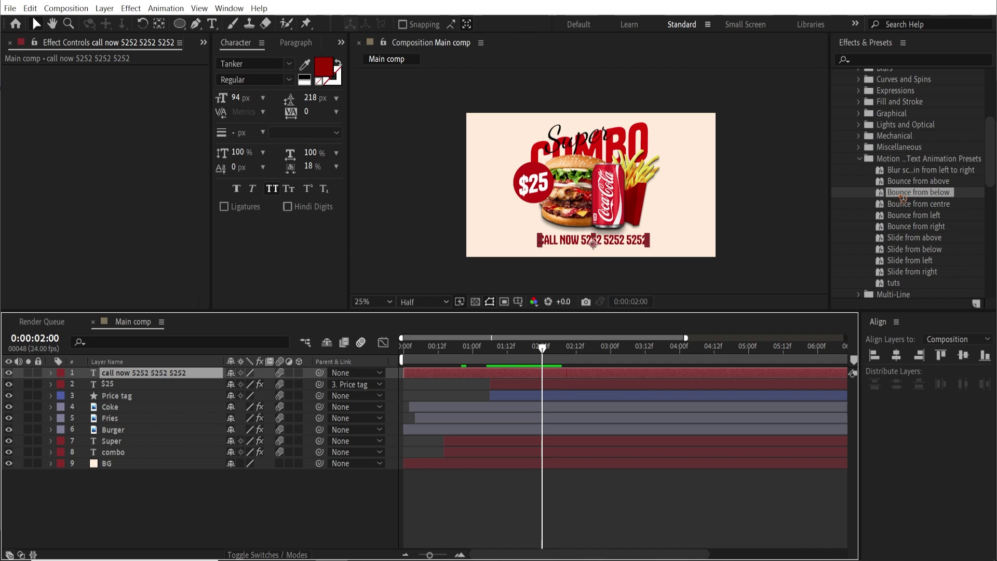
left_click_drag(903, 197, 512, 385)
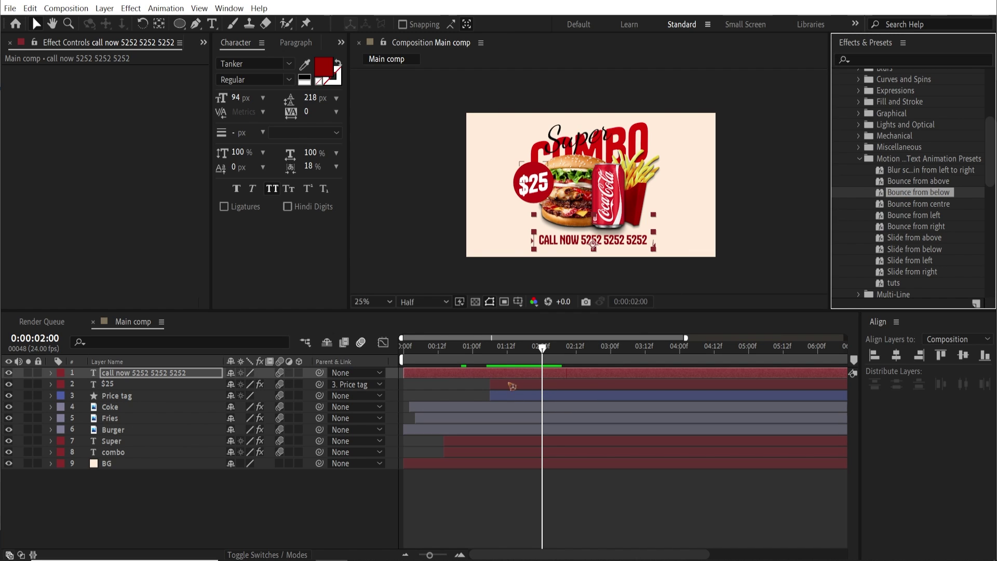
left_click_drag(414, 376, 254, 410)
key("space")
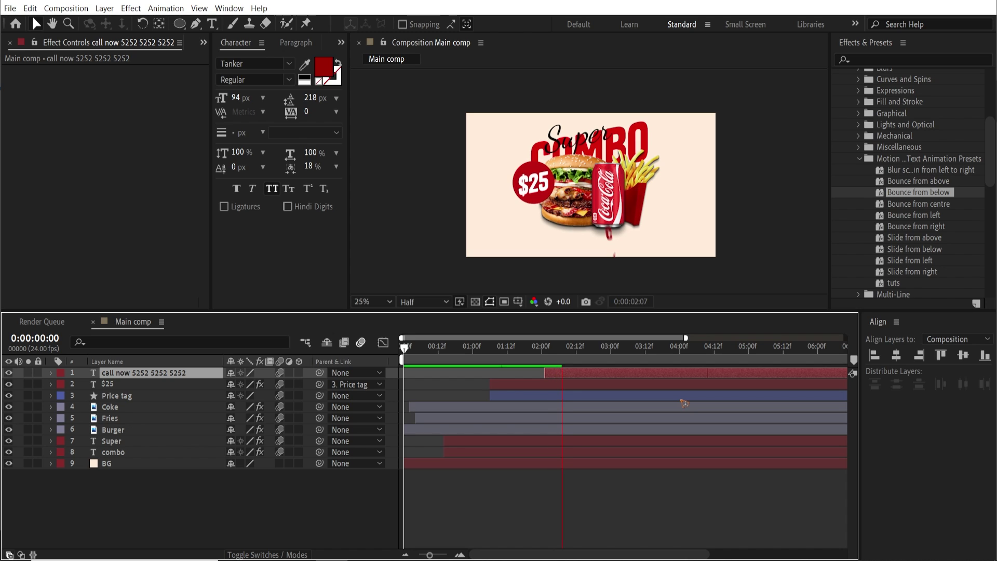
Shift the call-now text layer to start at about 0:00:01:14 and preview its entrance
key("space")
left_click_drag(479, 357, 534, 380)
key("space")
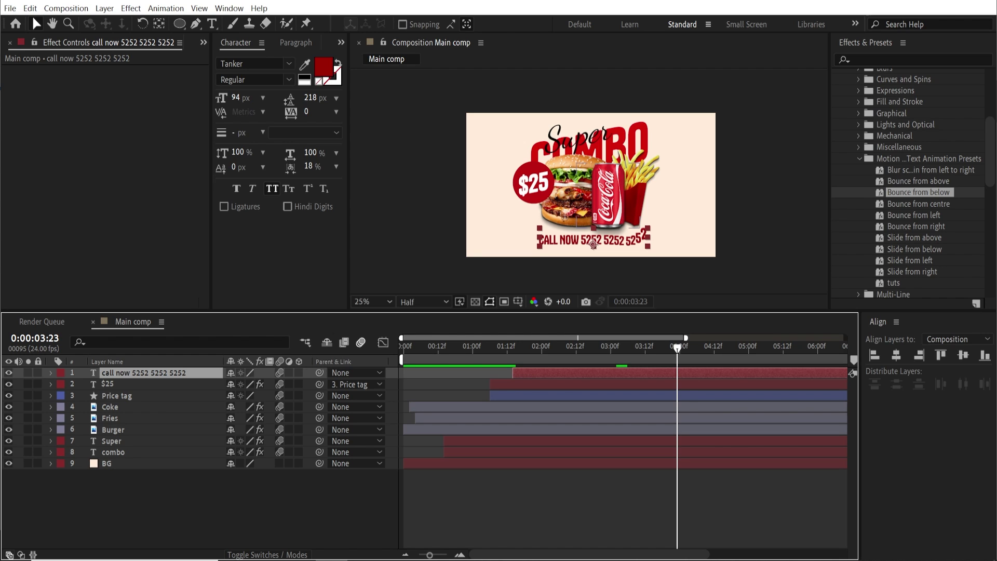
Add a Position keyframe to the Burger layer at 0:00:02:02 and set its Y position to 525 at 0:00:03:08
left_click(123, 432)
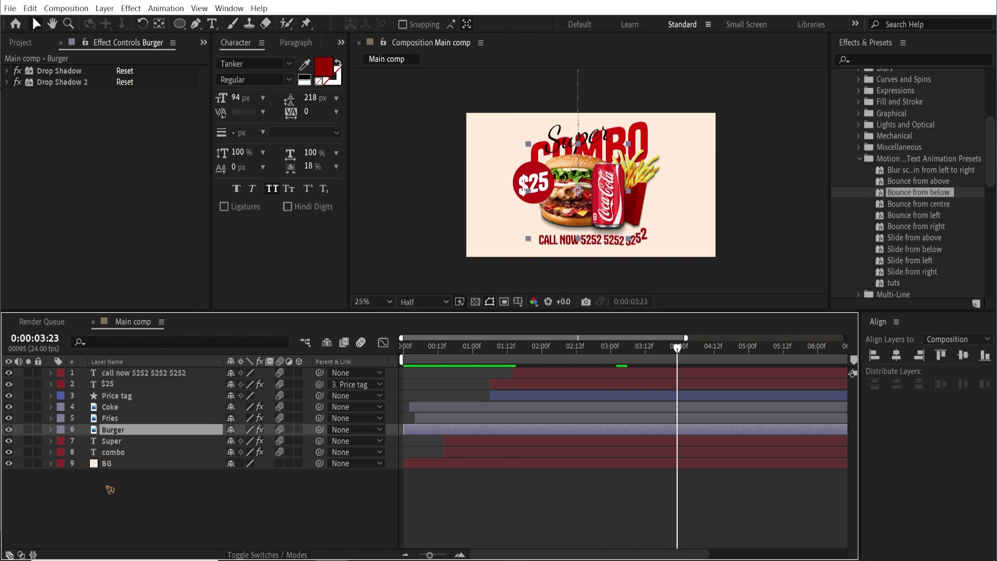
key("p")
left_click_drag(413, 363, 463, 373)
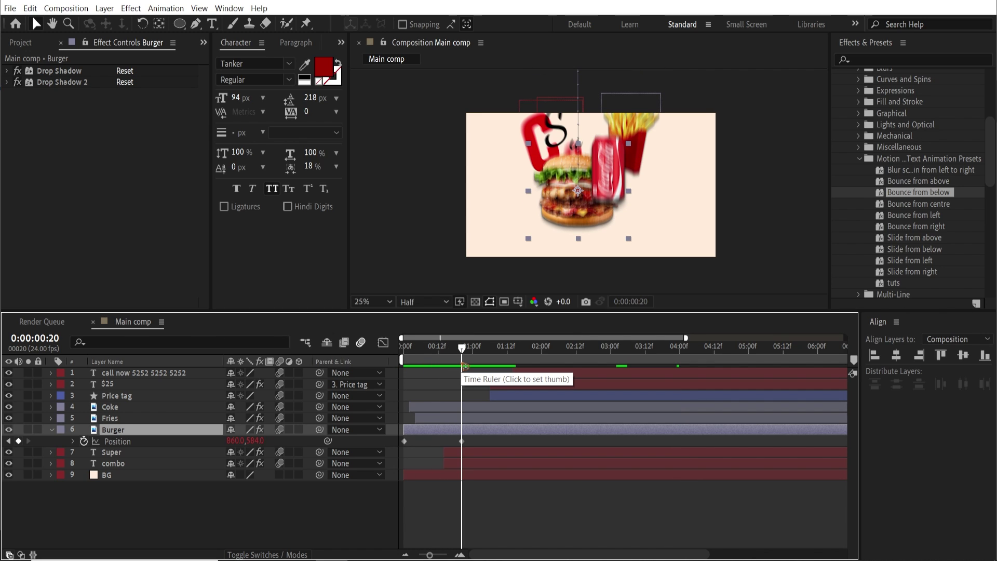
key("space")
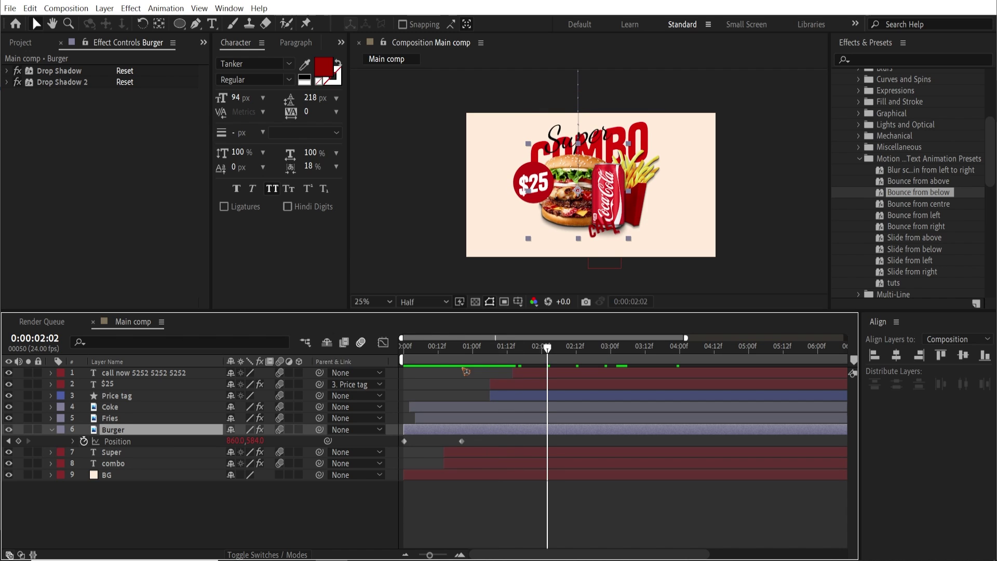
left_click(18, 441)
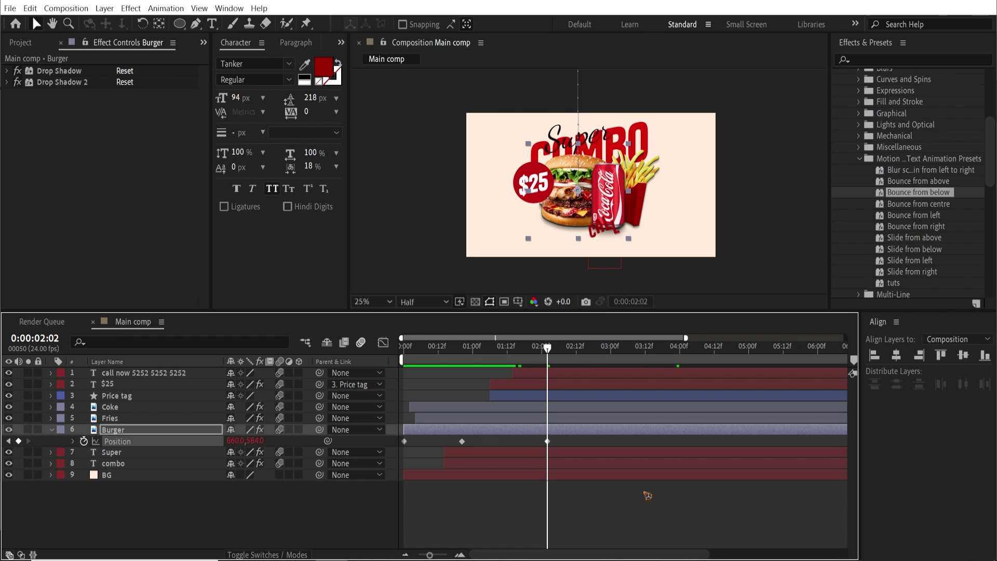
key("space")
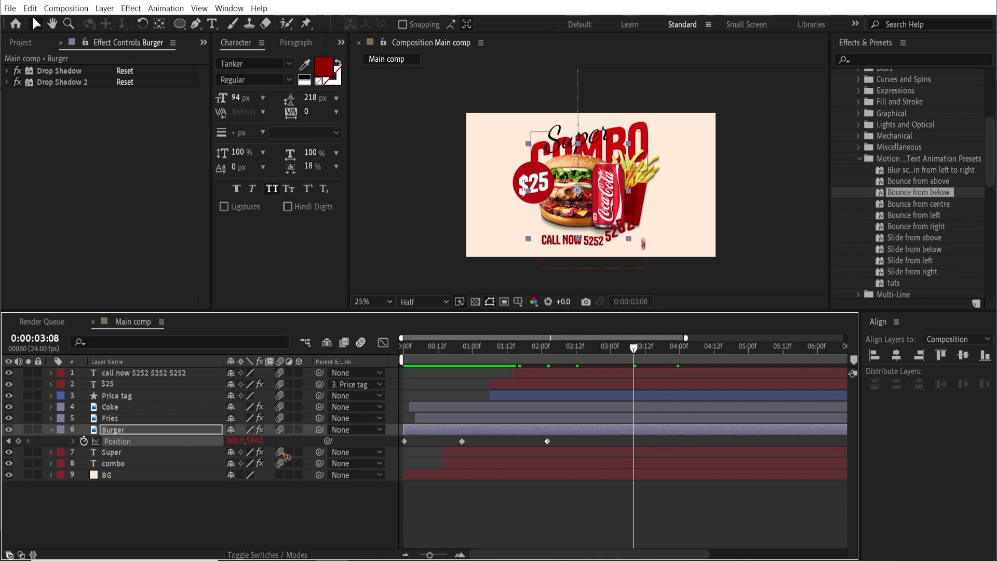
mouse_move(258, 440)
left_mouse_down()
mouse_move(221, 444)
mouse_move(254, 446)
left_mouse_up()
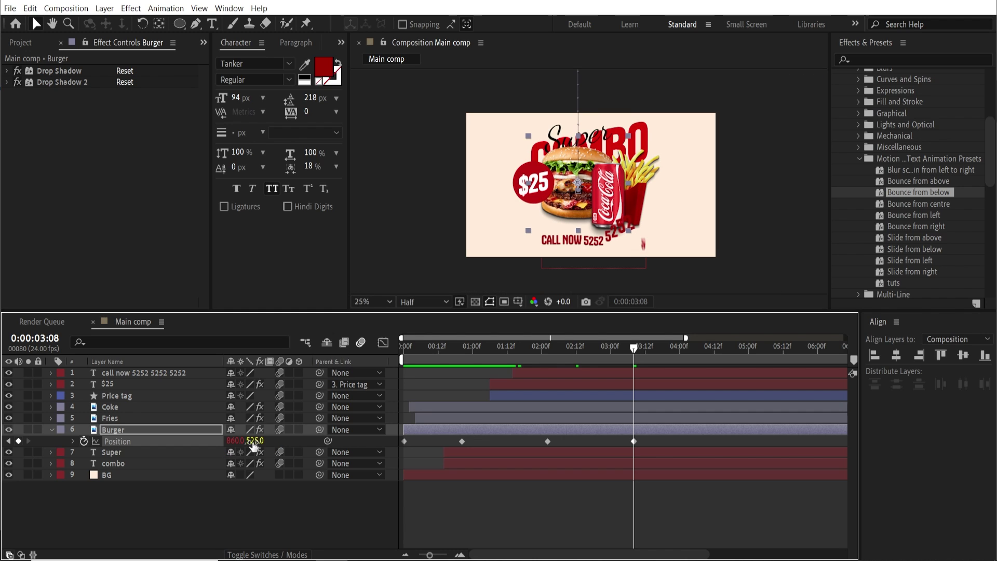
Copy the Burger's 0:00:02:02 Position keyframe to 0:00:04:14 and preview the floating motion from 0:00:02:00
key("space")
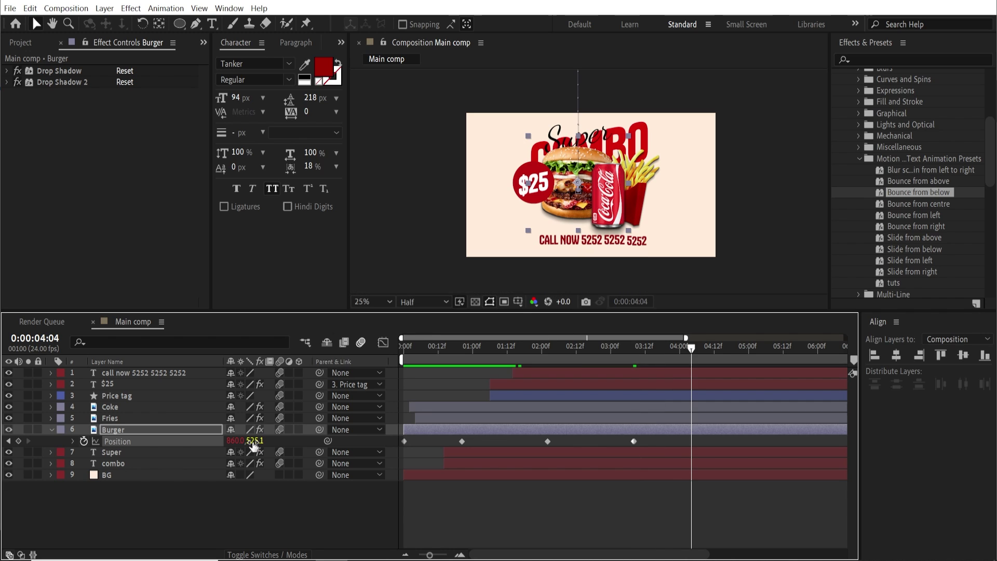
left_click(547, 441)
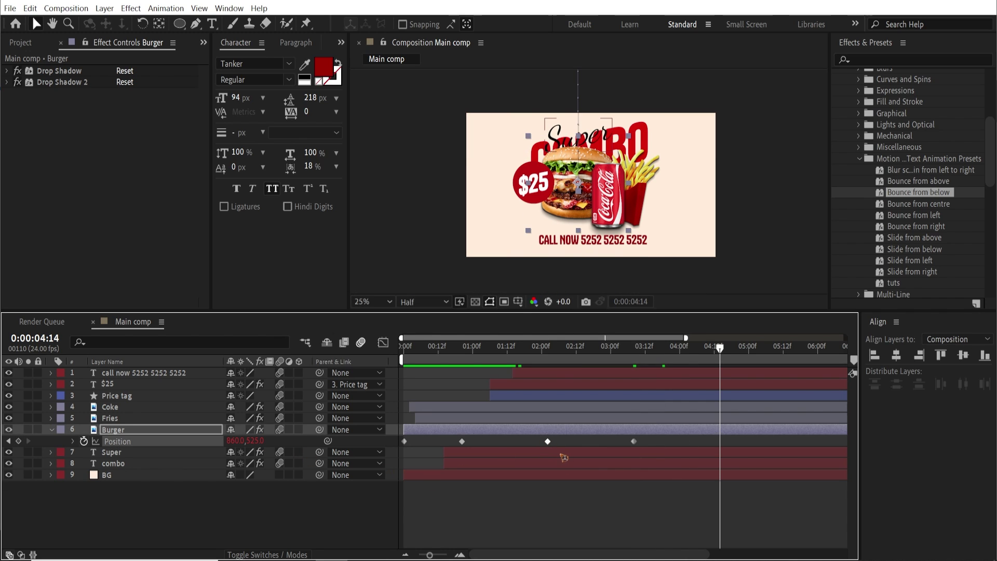
key("ctrl+v")
left_click(542, 351)
key("space")
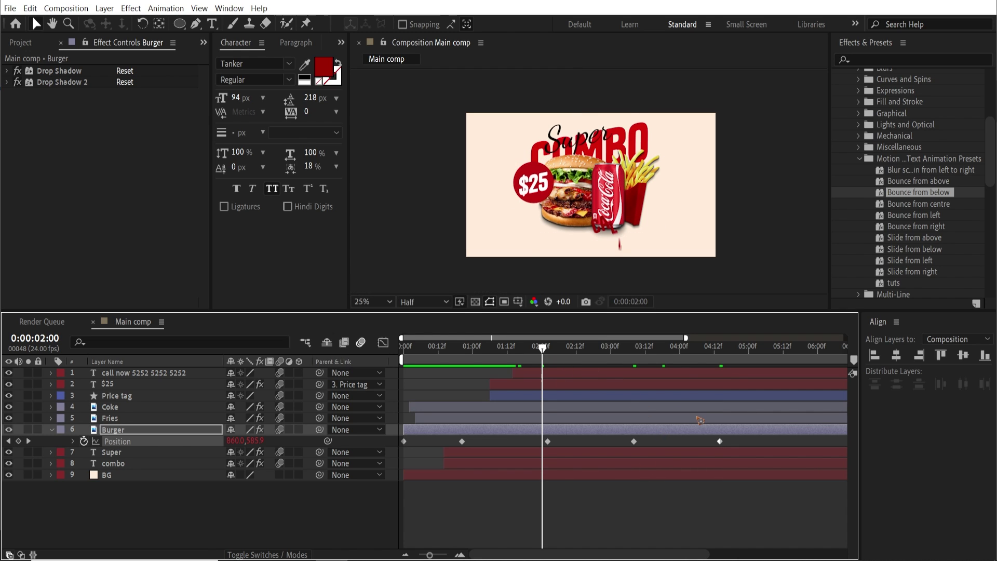
Apply Easy Ease to the Burger's floating Position keyframes and repeat them at 0:00:05:20 and 0:00:07:02
key("space")
left_click_drag(754, 437, 543, 452)
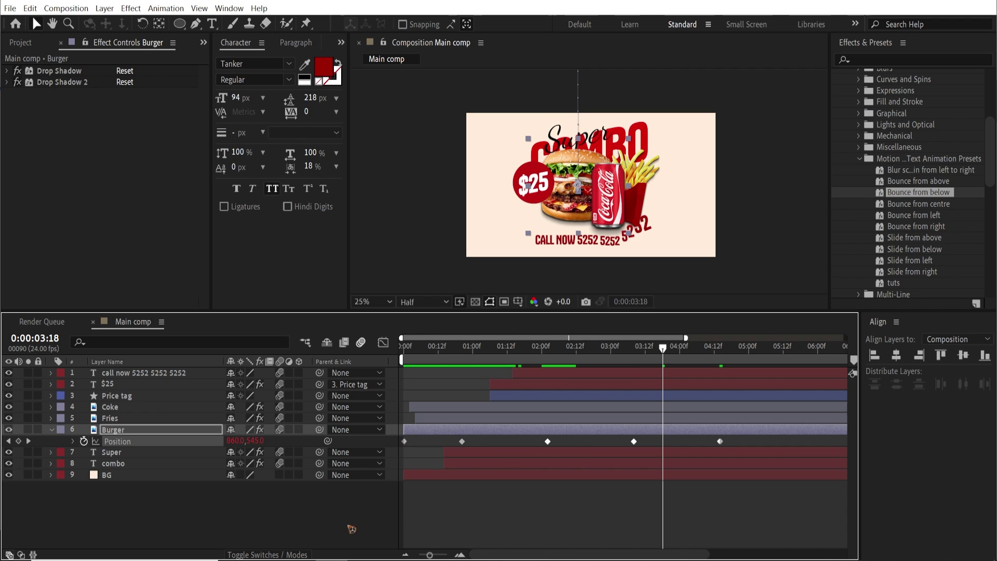
key("F9")
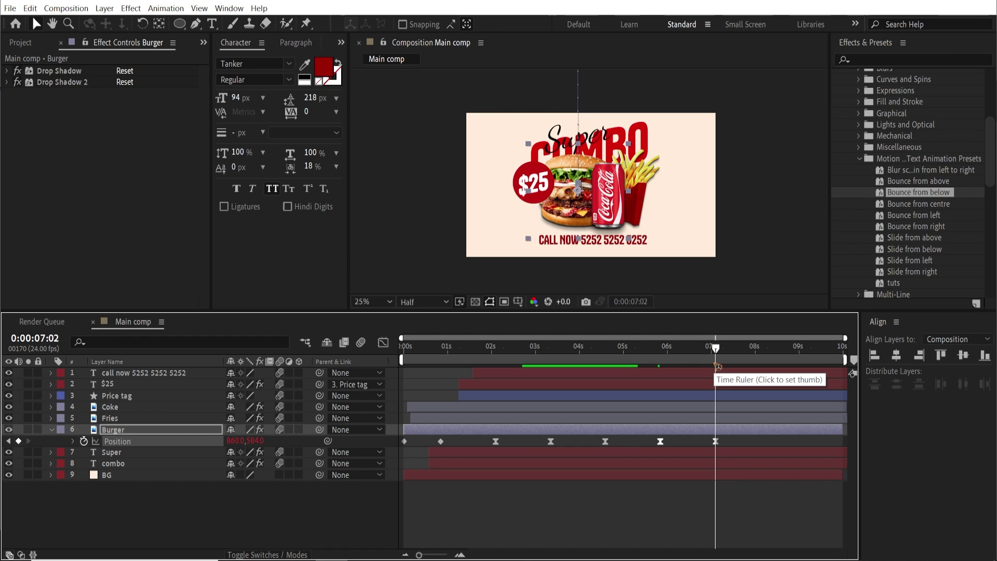
key("space")
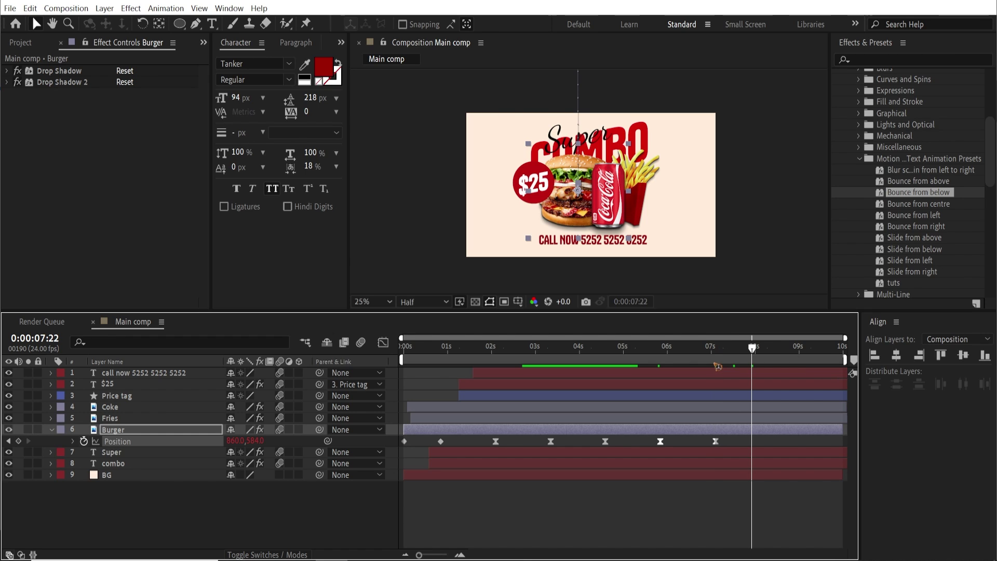
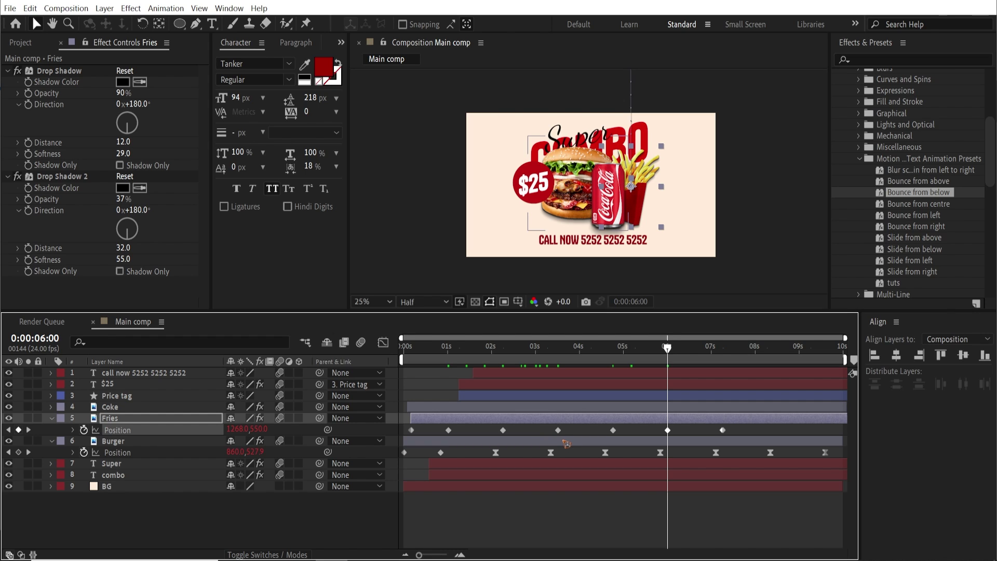
Paste the copied Fries Position keyframes at 0:00:08:12 and apply Easy Ease to all of the layer's floating keyframes
key("space")
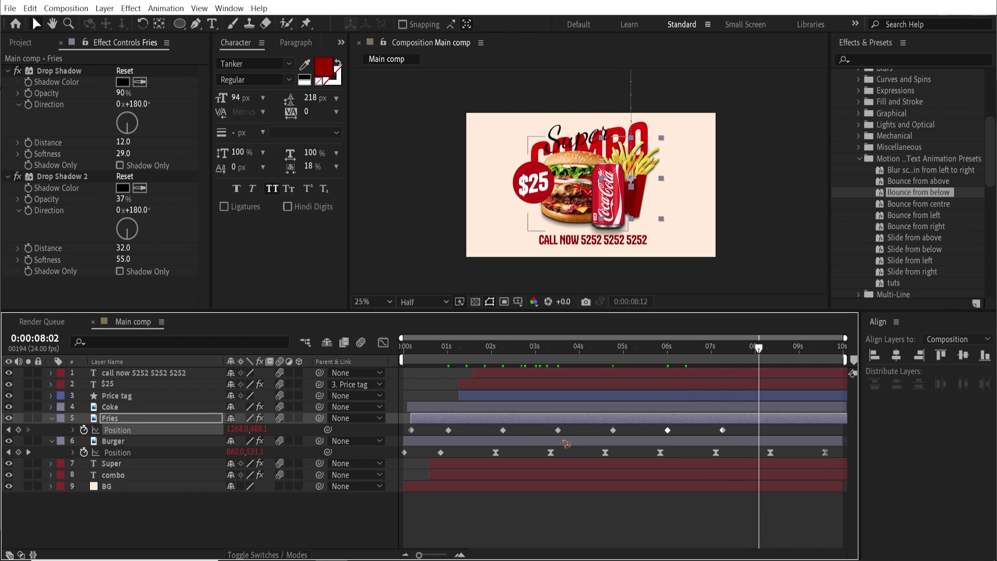
key("space")
key("ctrl+v")
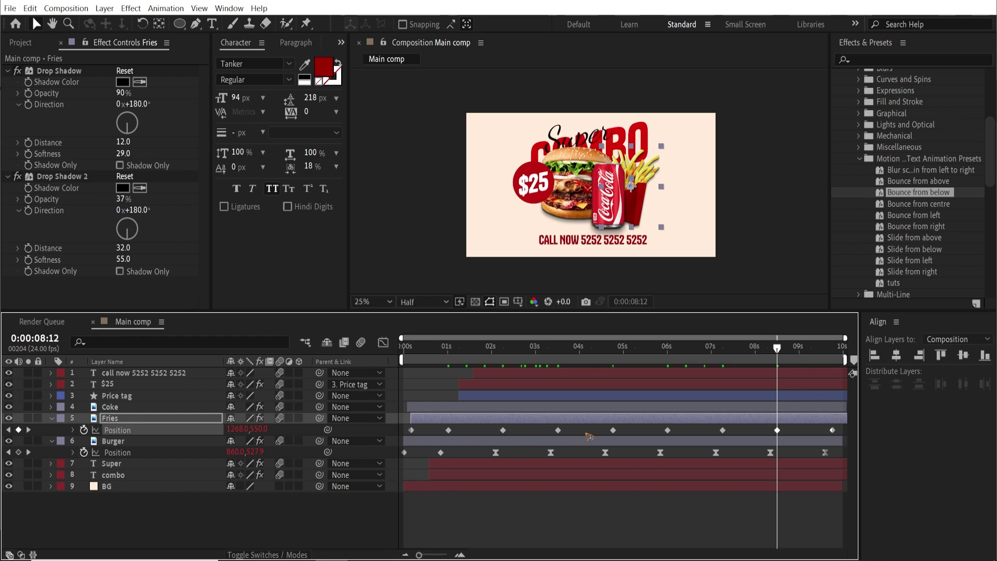
left_click_drag(495, 425, 917, 437)
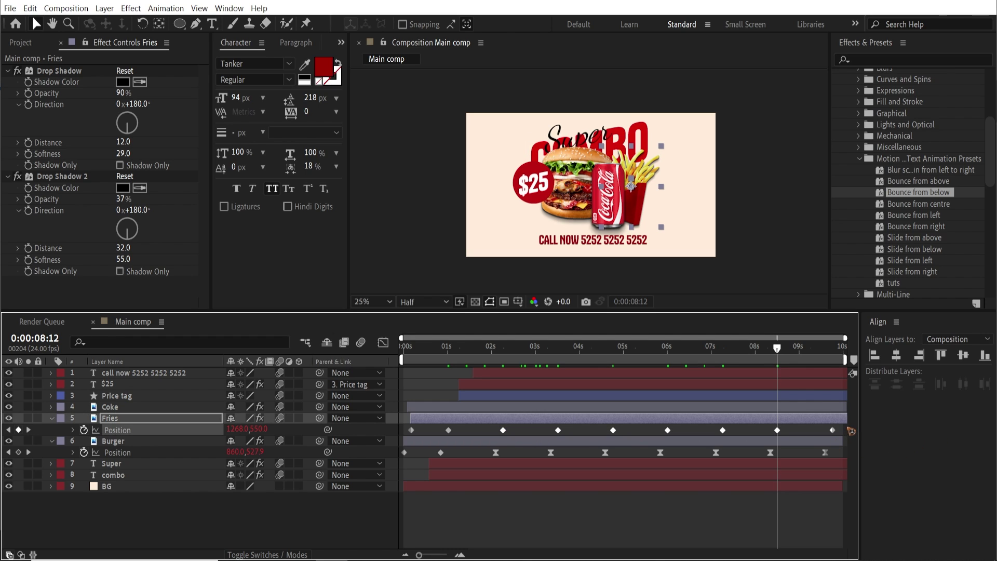
left_click_drag(841, 426, 489, 441)
key("F9")
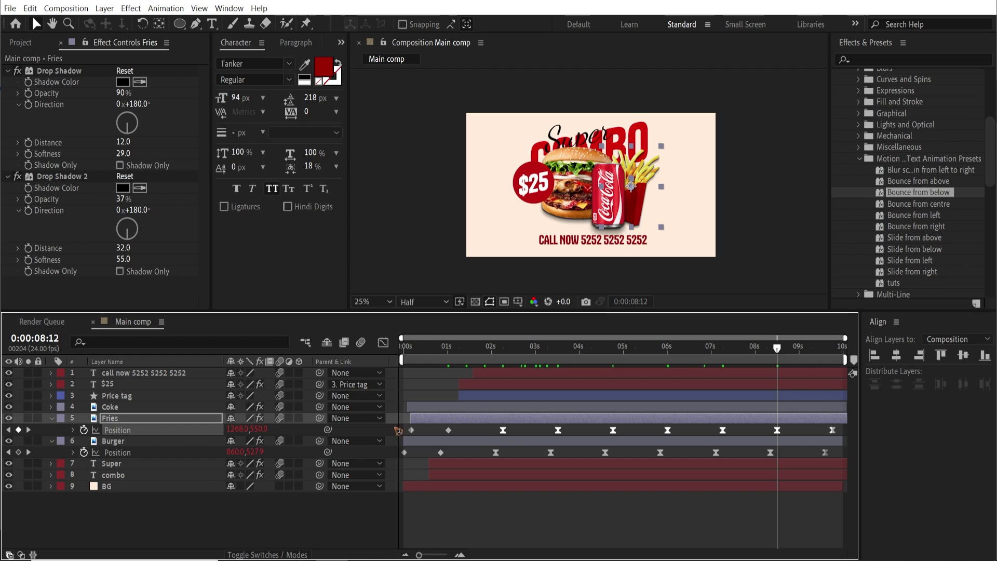
Reveal the Coke layer's Position property and add a Position keyframe at 0:00:02:04
left_click(111, 408)
key("p")
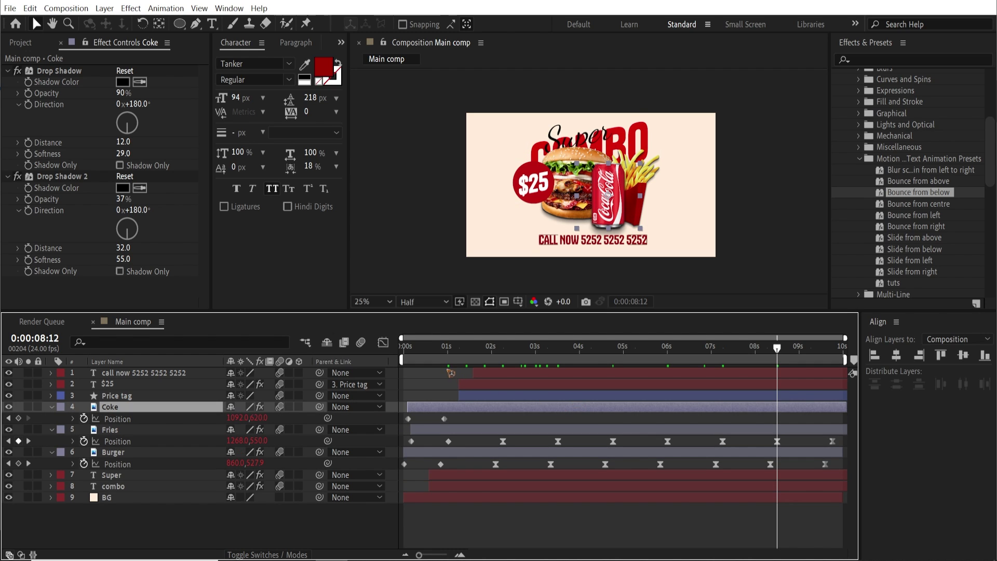
left_click(443, 346)
key("space")
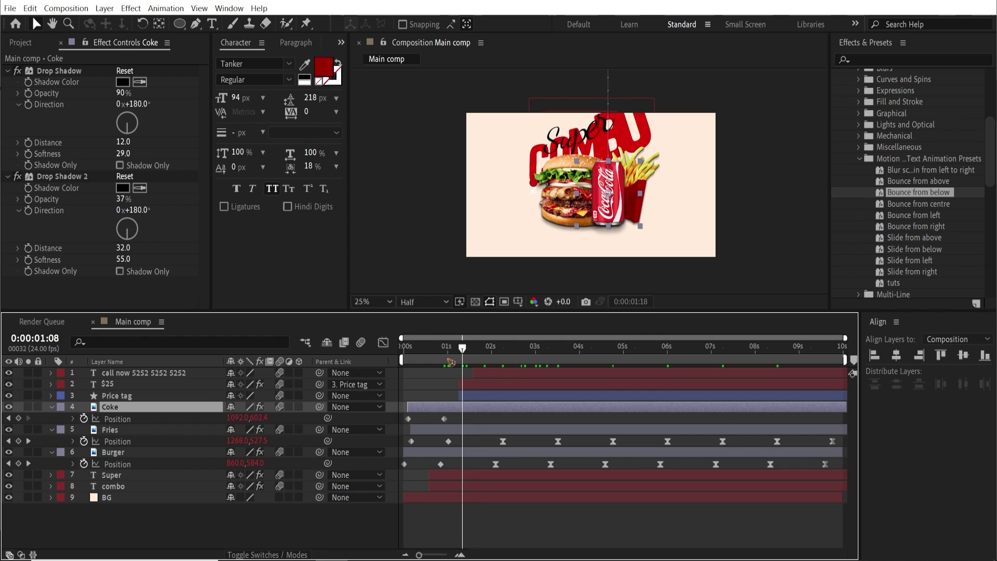
key("space")
left_click(19, 418)
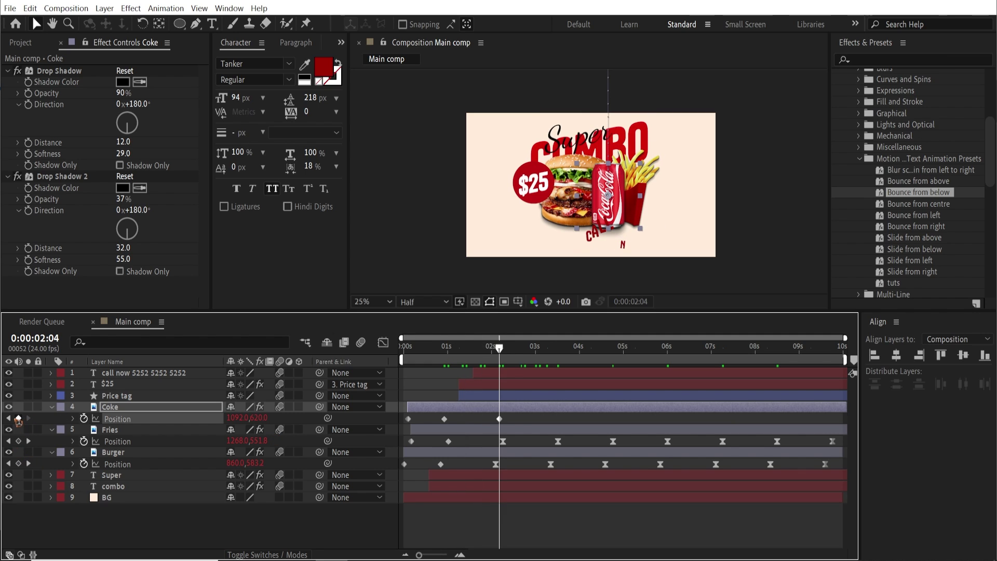
Set the Coke's Y position to 549 at 0:00:03:10 and copy its 0:00:02:04 keyframe to 0:00:04:16
key("space")
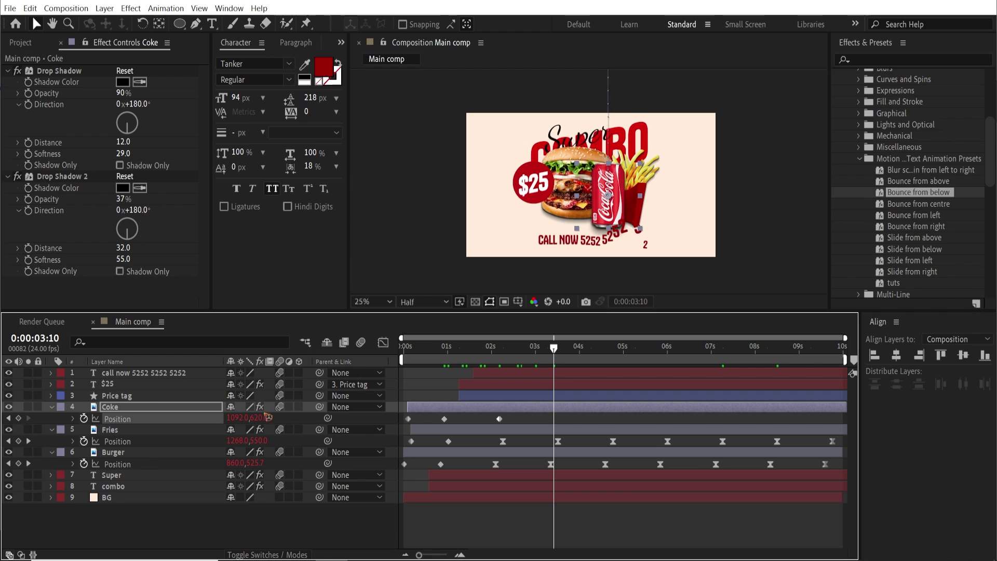
left_click_drag(261, 423, 219, 421)
key("space")
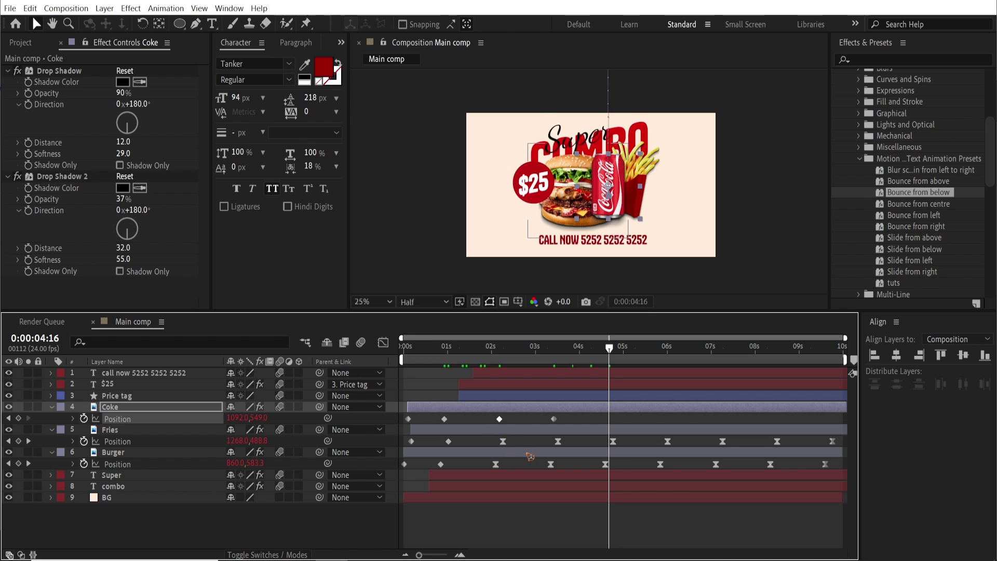
key("ctrl+v")
Preview the Coke's float from 0:00:02:03 and reduce its upward lift at the 0:00:03:10 Position keyframe
left_click(498, 353)
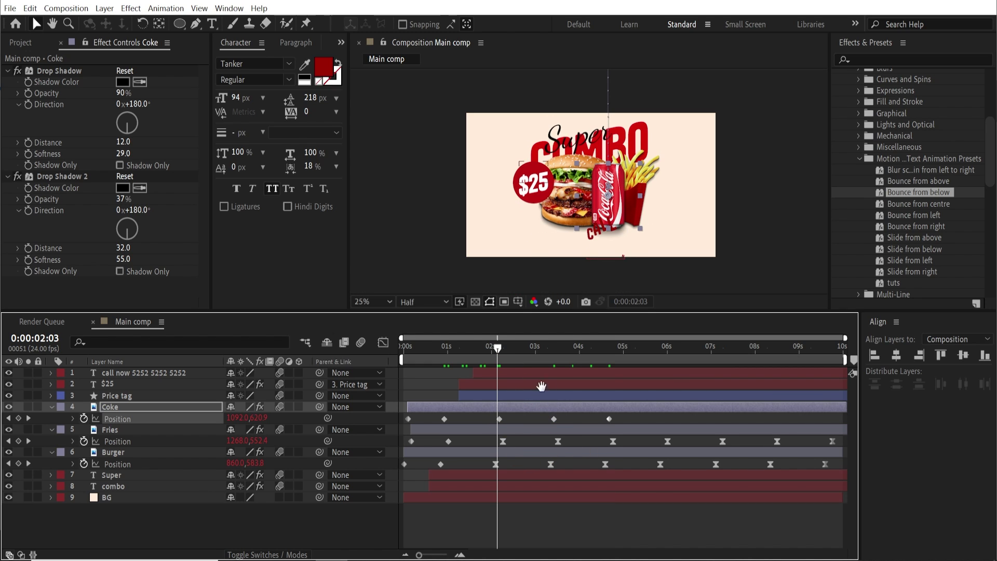
key("space")
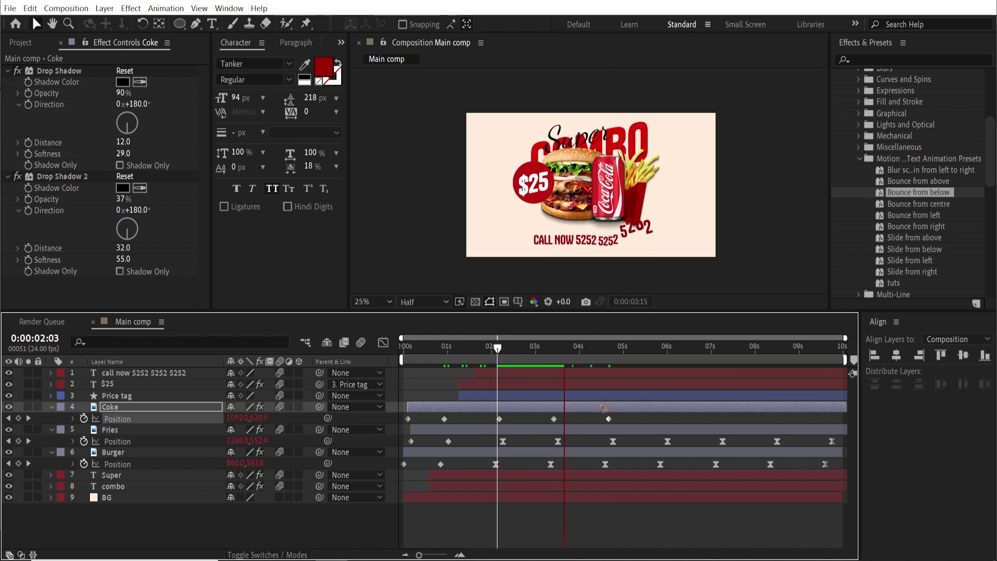
key("space")
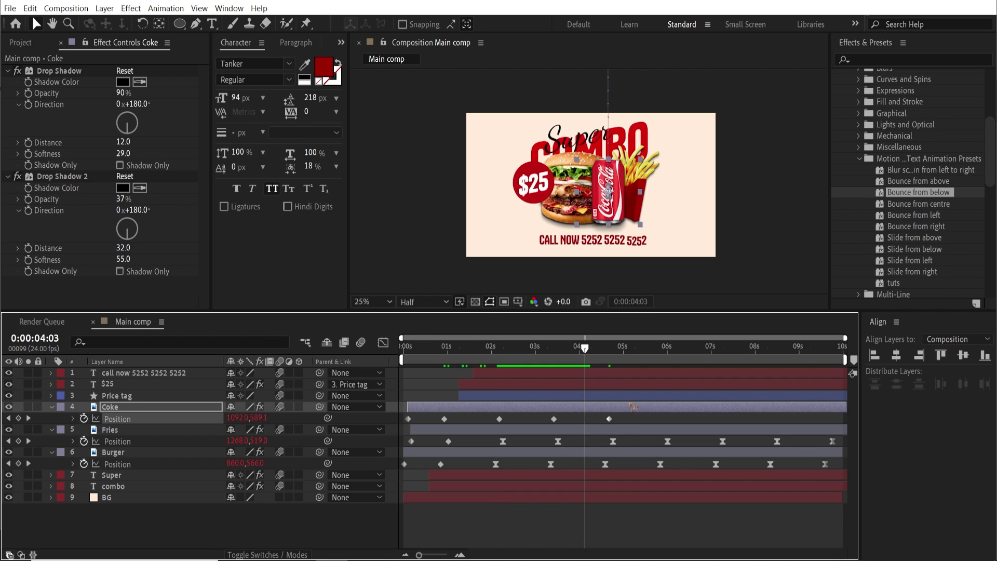
key("j")
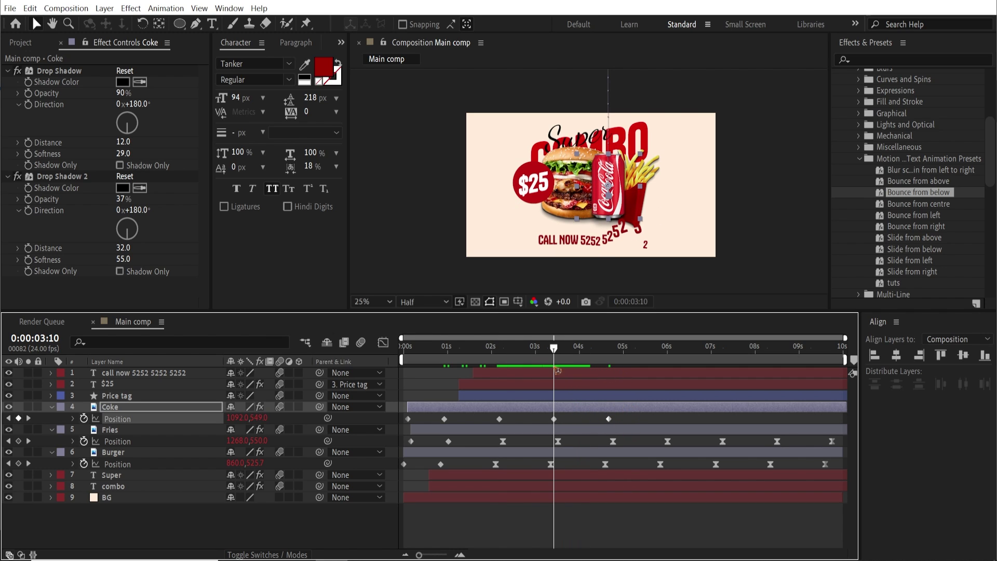
left_click_drag(259, 418, 300, 418)
left_click_drag(496, 352, 565, 365)
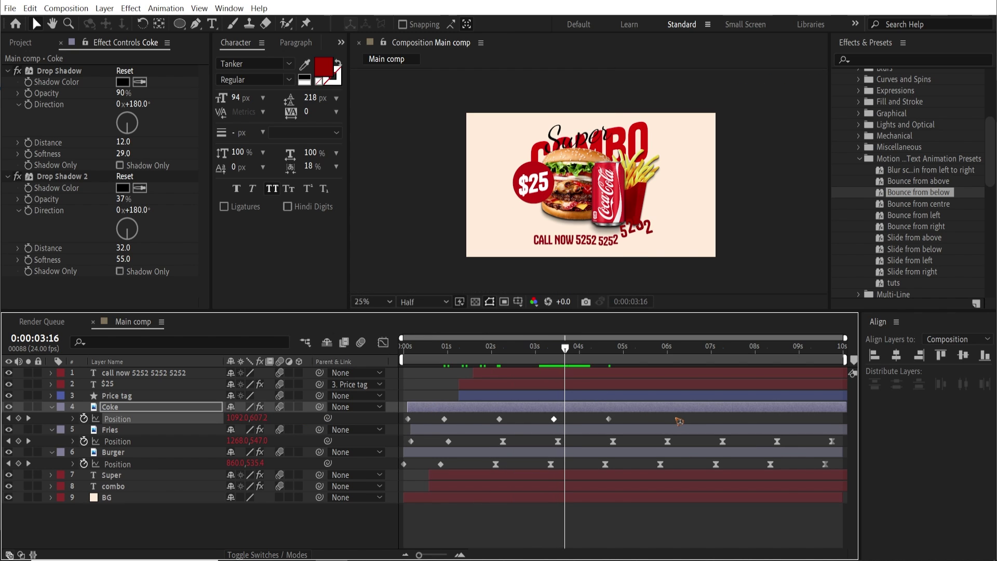
Set the Coke's Y position to 589 at the 0:00:04:16 keyframe
mouse_move(613, 357)
left_mouse_down()
mouse_move(585, 357)
mouse_move(608, 358)
left_mouse_up()
left_click(609, 358)
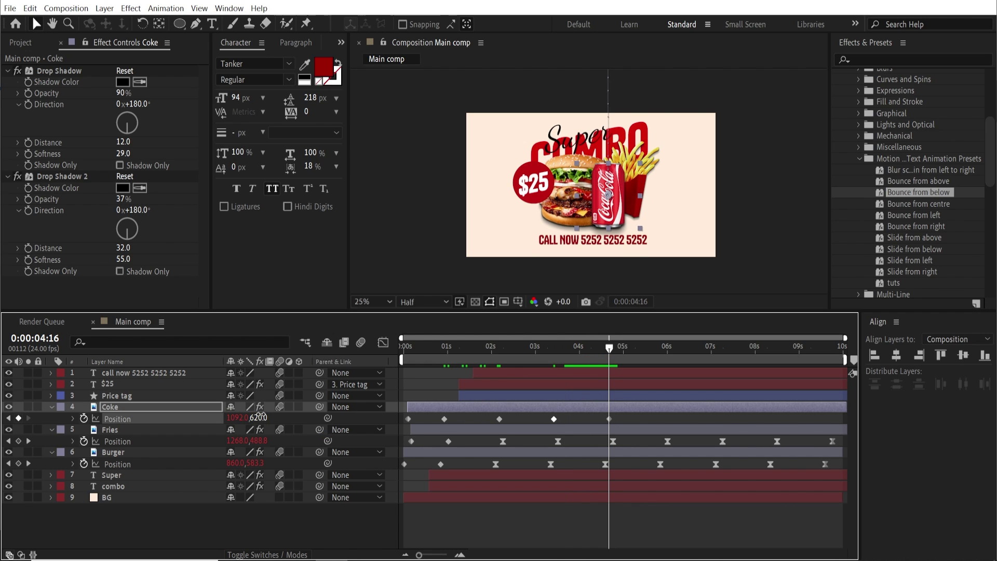
left_click_drag(259, 418, 234, 418)
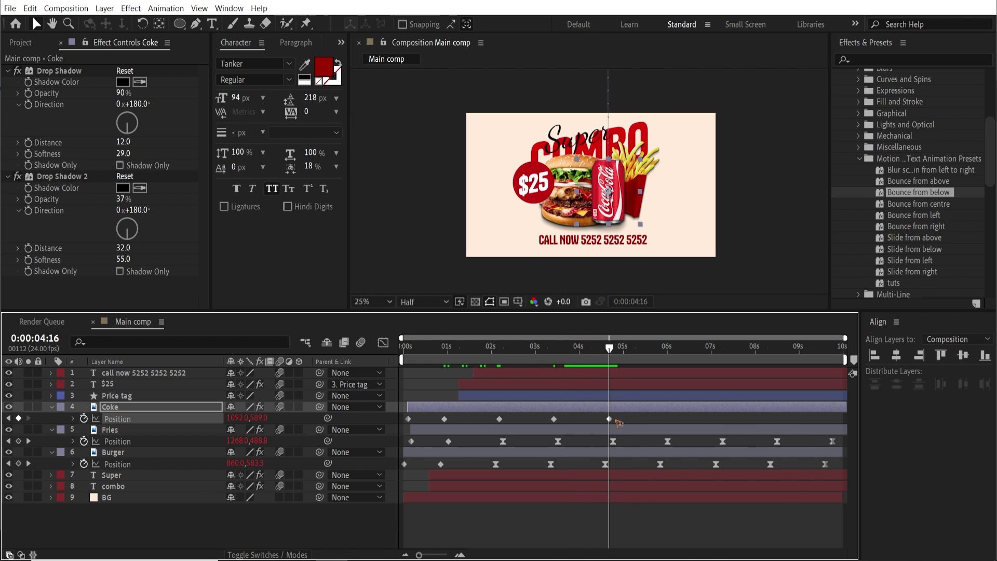
Copy the Coke's Position keyframes from 0:00:02:04 through 0:00:04:16 and paste them at 0:00:05:22 and 0:00:09:16
left_click_drag(629, 415, 493, 432)
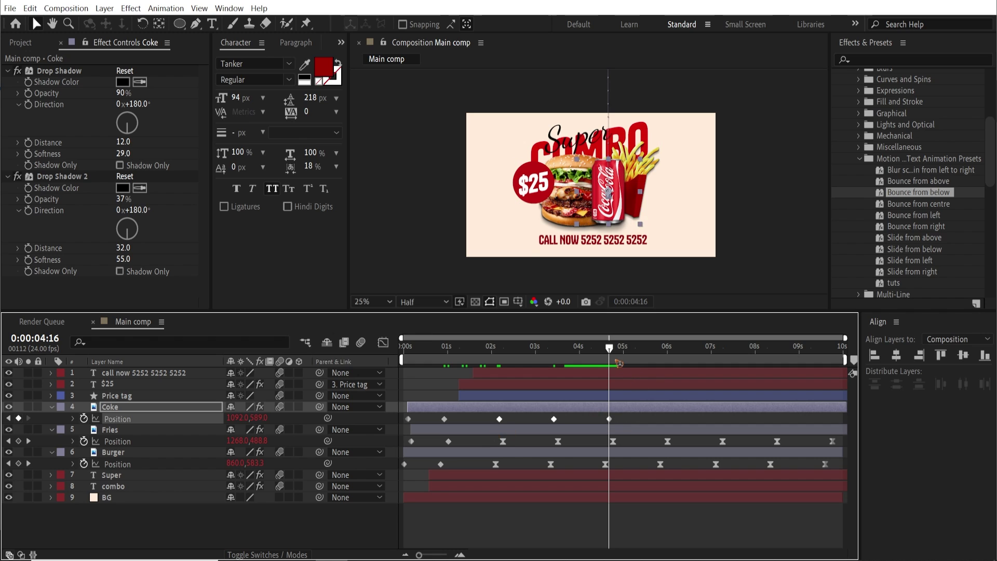
key("shift+Page_Down")
key("shift+Page_Down")
key("shift+Page_Down")
key("ctrl+v")
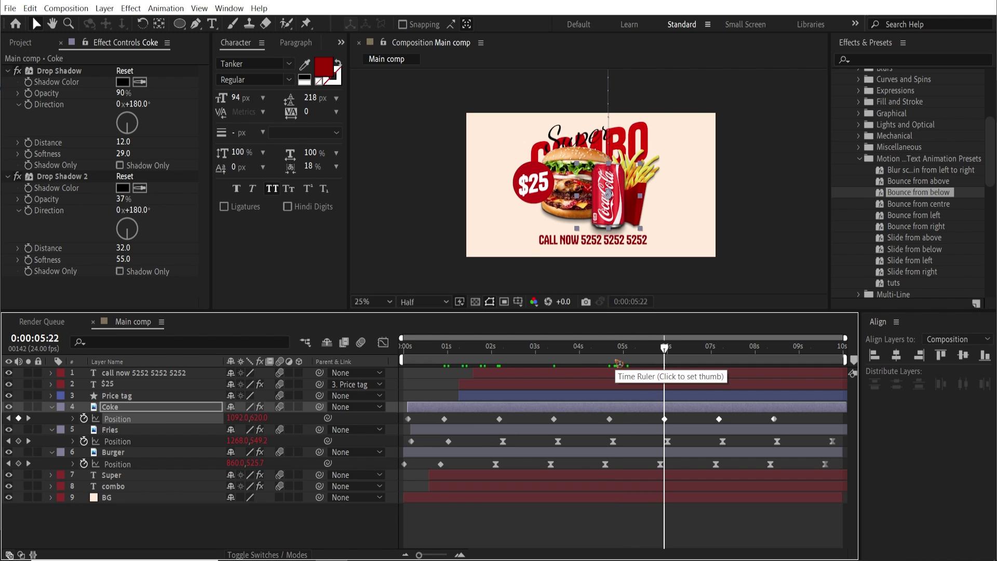
left_click(775, 358)
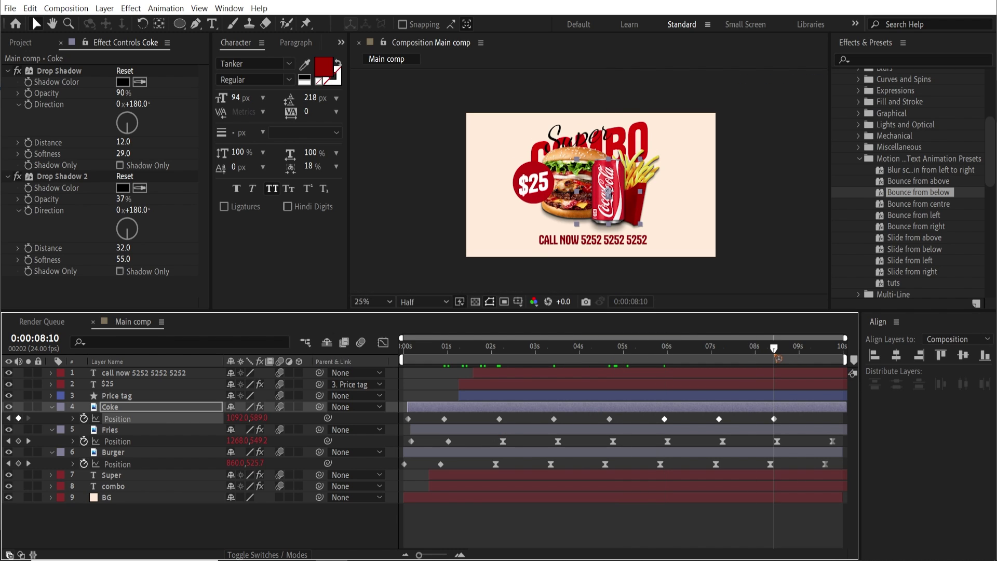
key("shift+Page_Down")
key("shift+Page_Down")
key("shift+Page_Down")
key("ctrl+v")
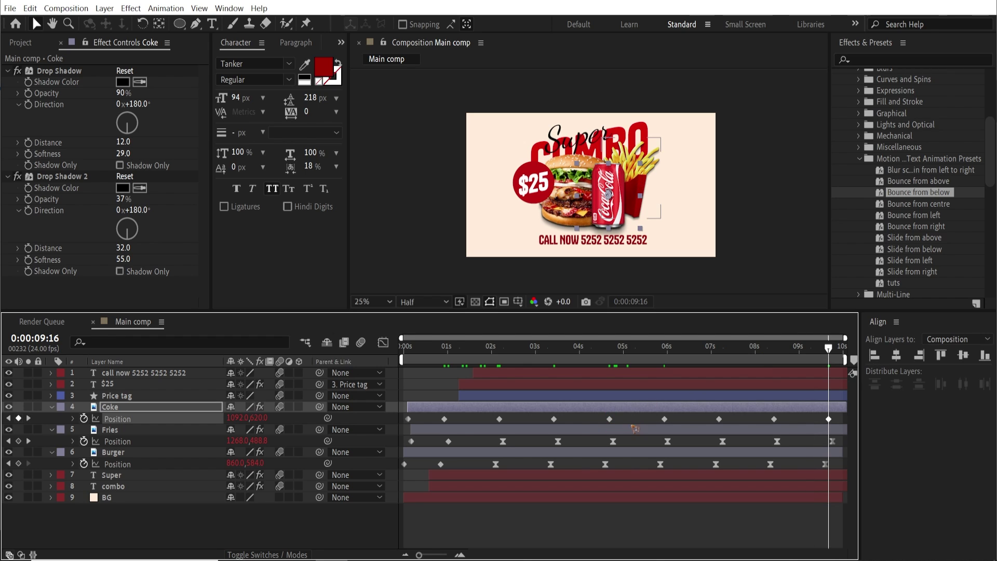
Apply Easy Ease to the Coke's Position keyframes from 0:00:02:04 onward and preview the whole composition
left_click_drag(481, 415, 847, 436)
key("F9")
key("space")
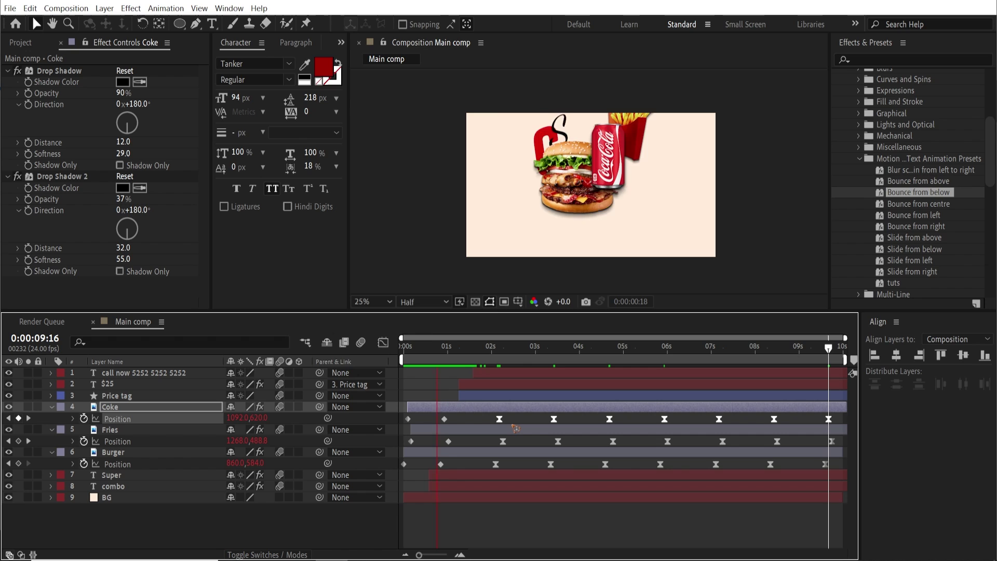